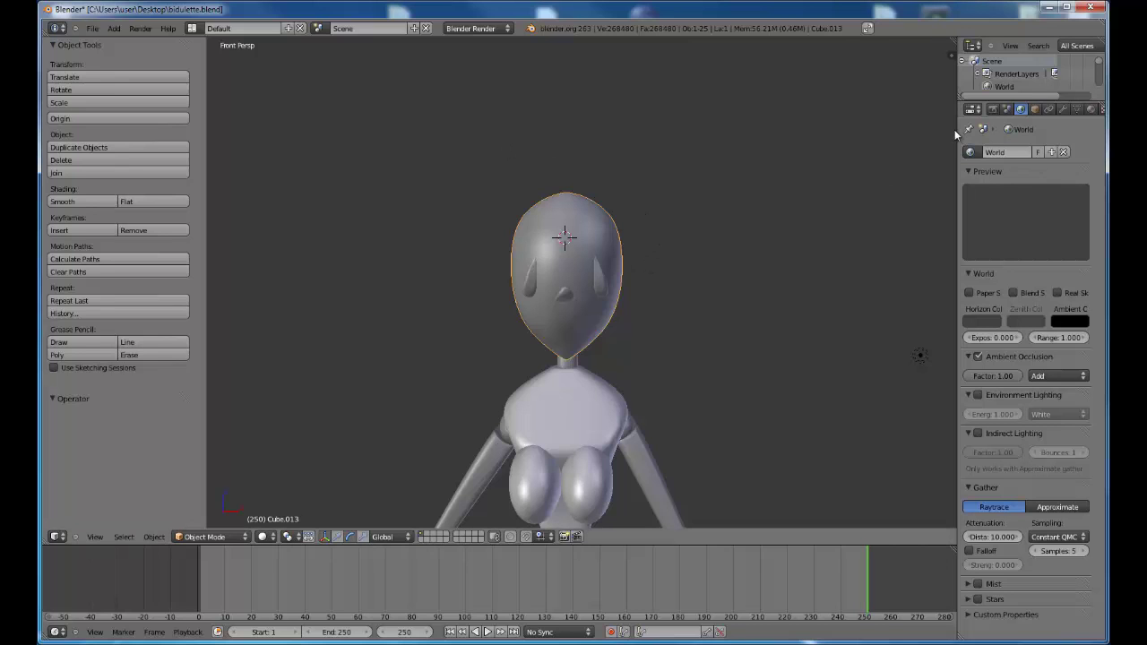
Step: Duplicate the head object and place the copy about 0.83 units above the original
{"action": "left_click_drag", "start_coordinate": [955, 130], "coordinate": [910, 129]}
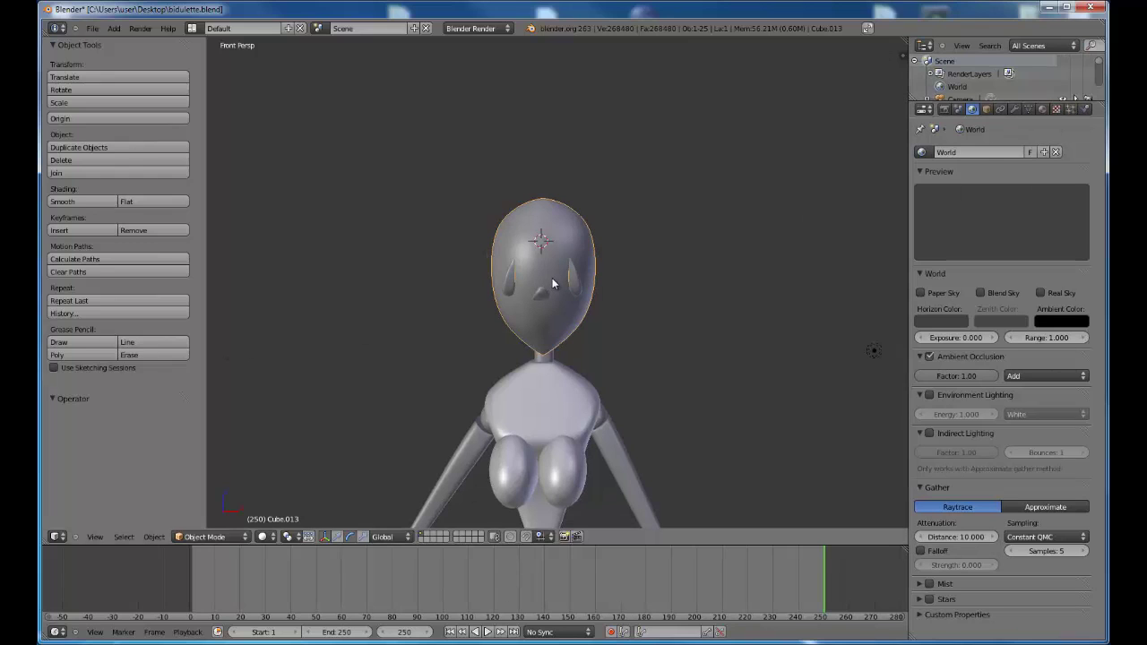
{"action": "key", "text": "shift+d"}
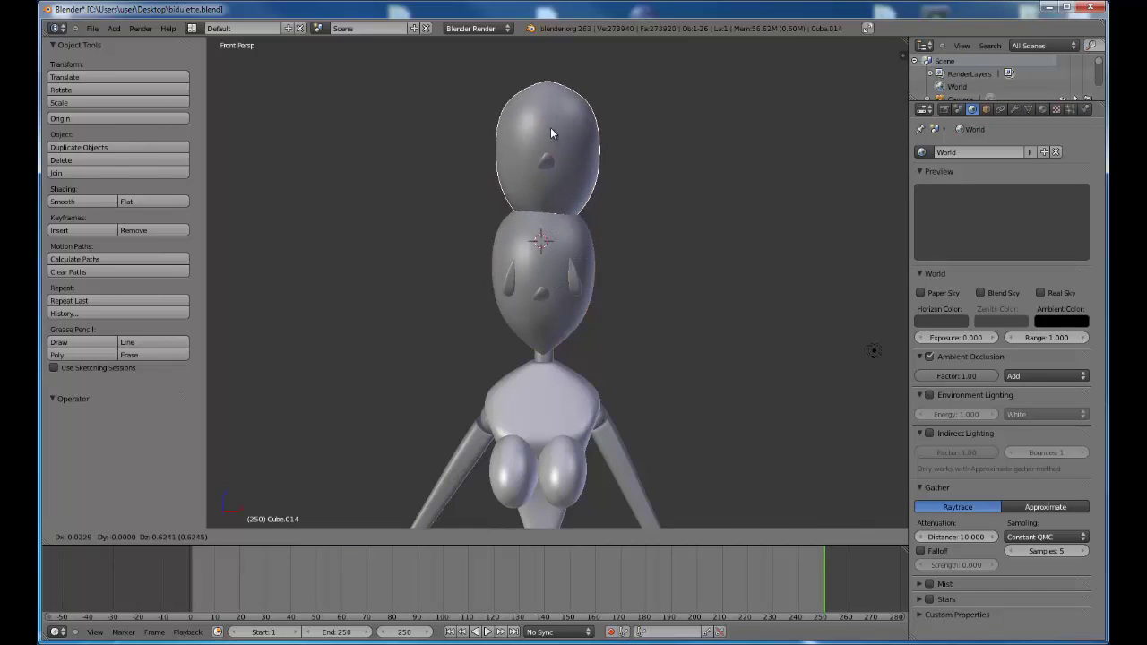
{"action": "left_click", "coordinate": [551, 92]}
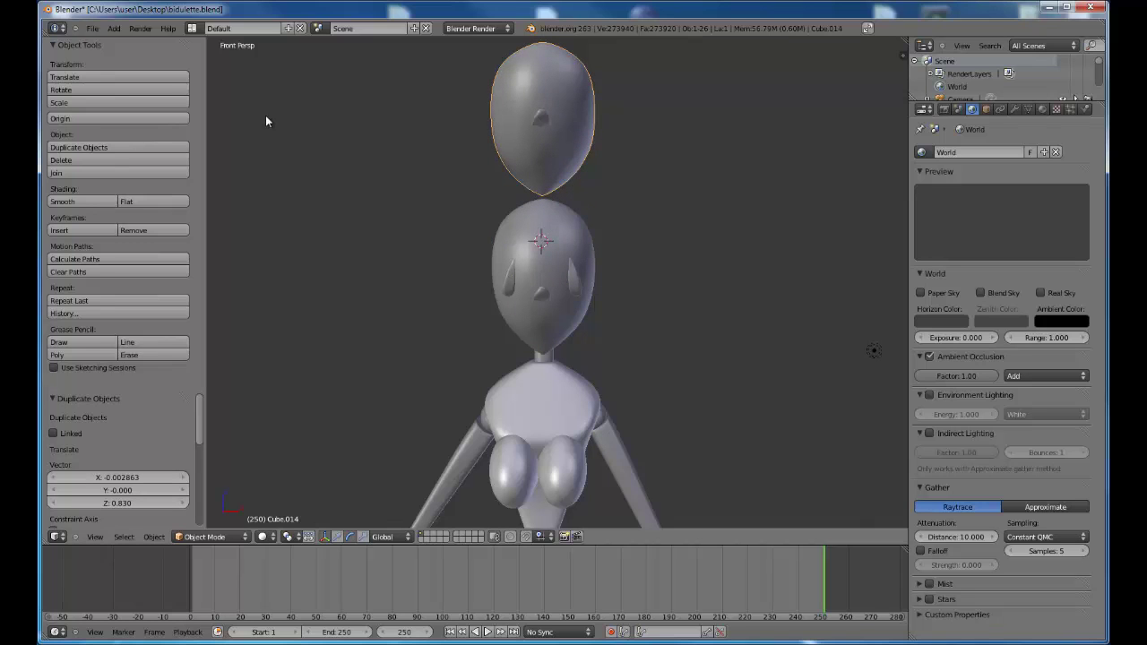
Step: Edit the duplicated head's mesh and delete all the vertices that form its nose
{"action": "left_click", "coordinate": [114, 27]}
{"action": "mouse_move", "coordinate": [122, 43]}
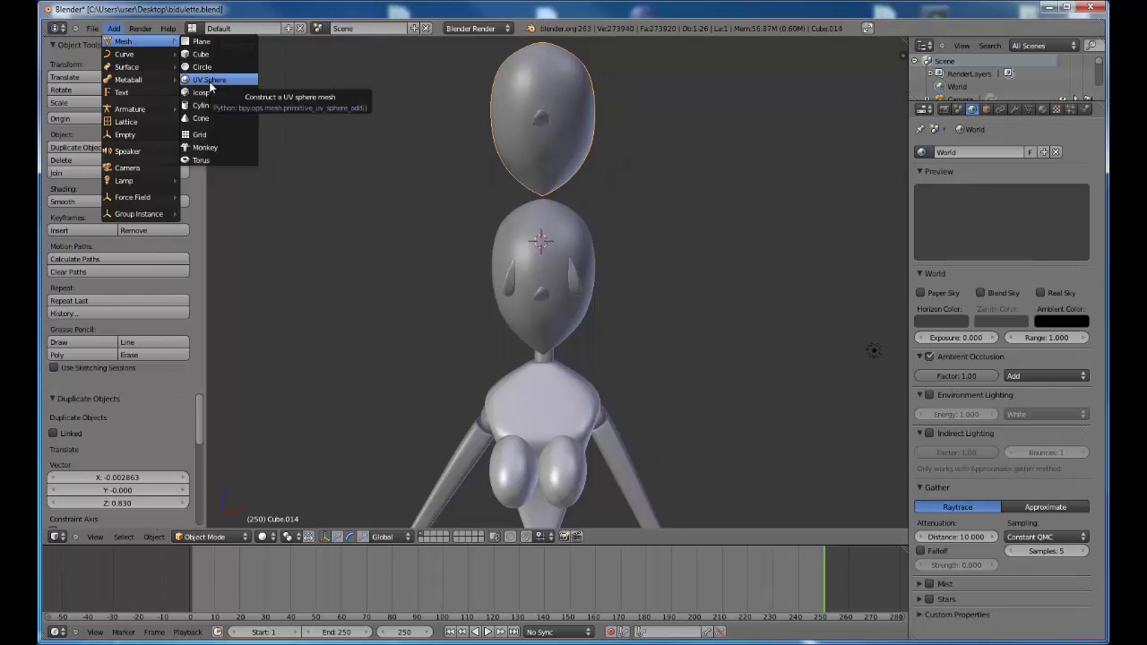
{"action": "left_click", "coordinate": [228, 538]}
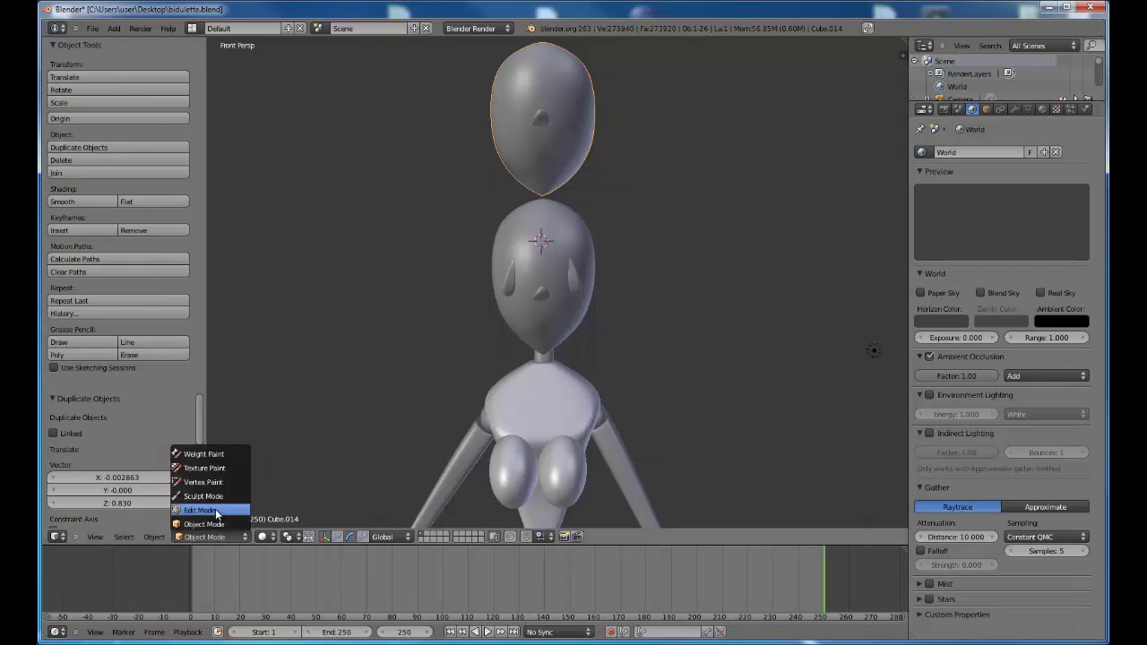
{"action": "left_click", "coordinate": [216, 510]}
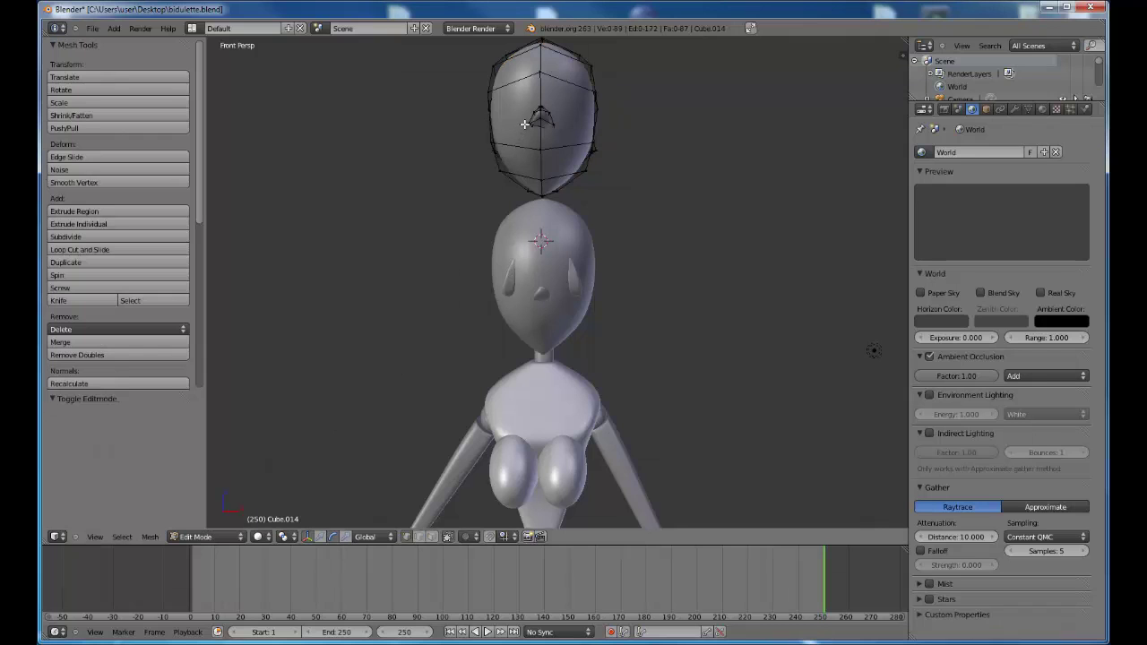
{"action": "key", "text": "z"}
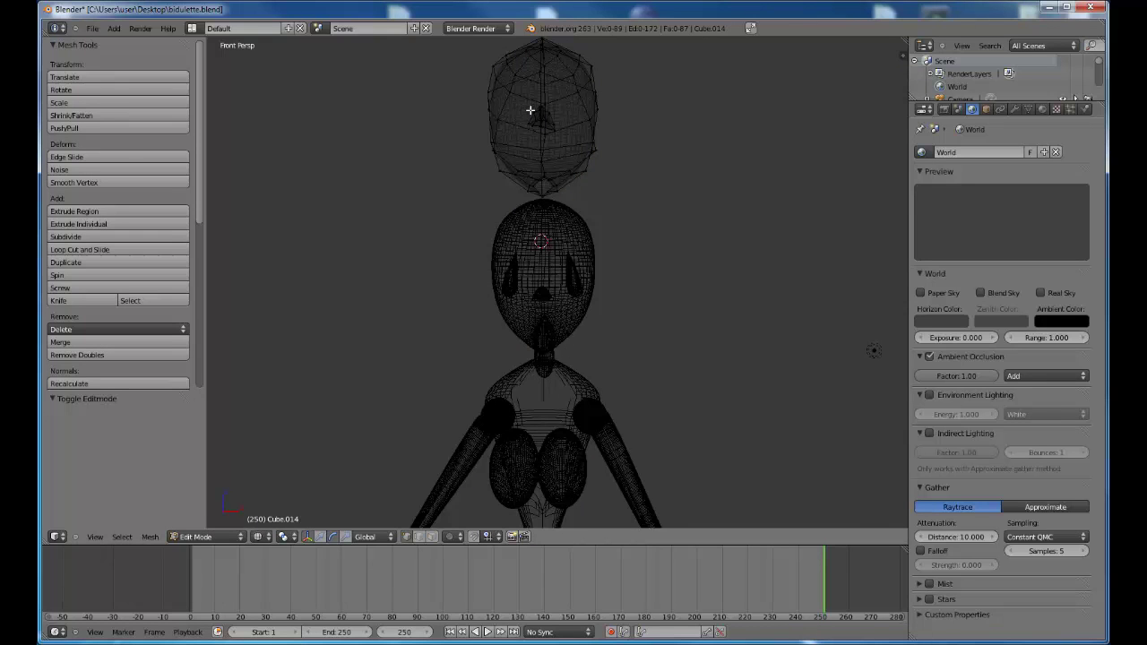
{"action": "key", "text": "b"}
{"action": "left_click_drag", "start_coordinate": [524, 101], "coordinate": [562, 136]}
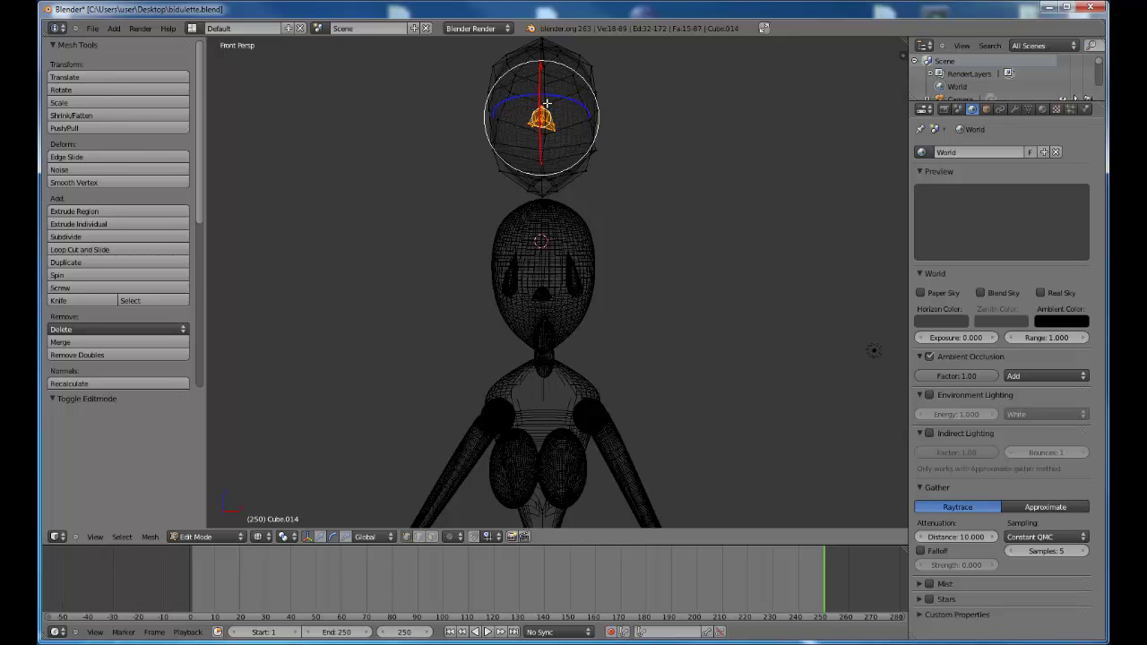
{"action": "key", "text": "KP_3"}
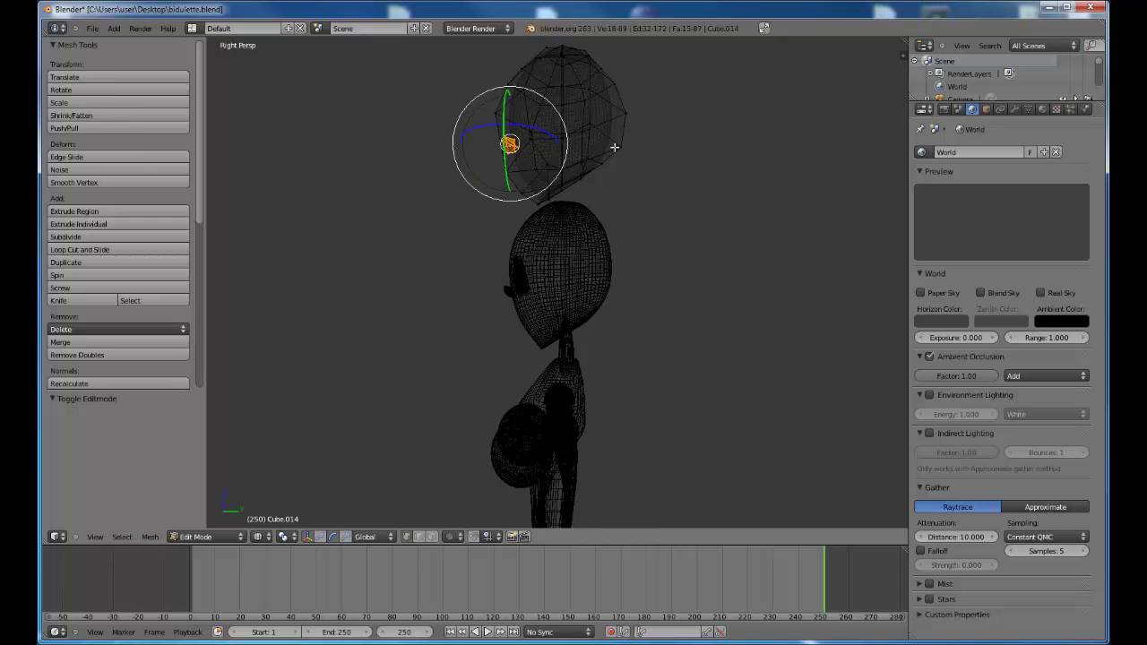
{"action": "key", "text": "x"}
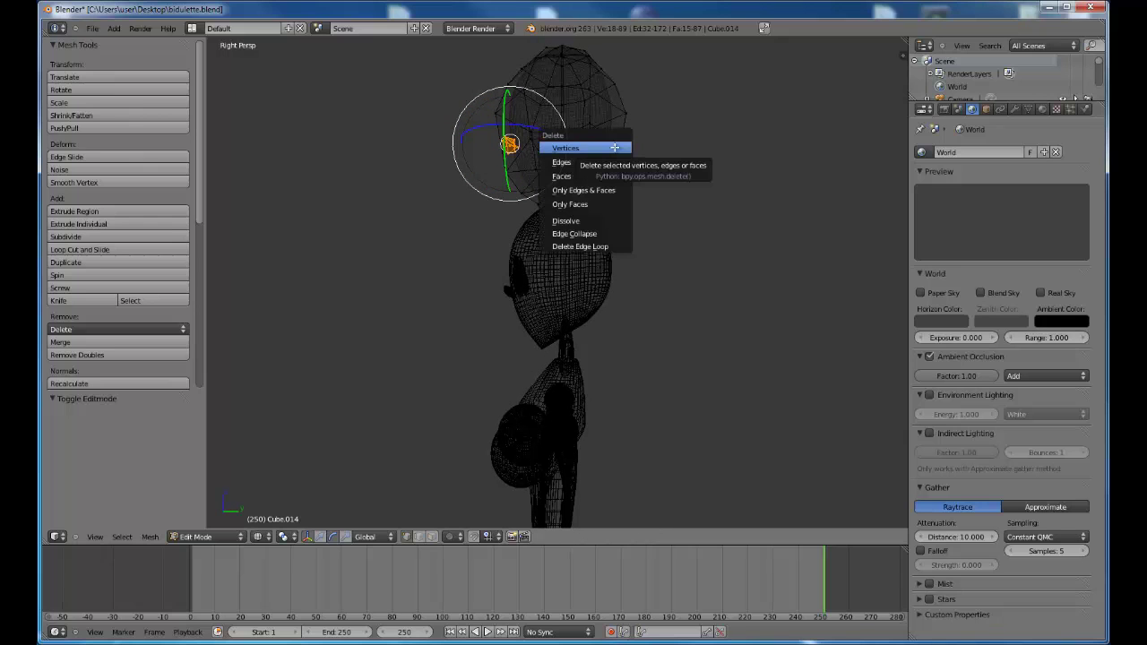
{"action": "left_click", "coordinate": [615, 147]}
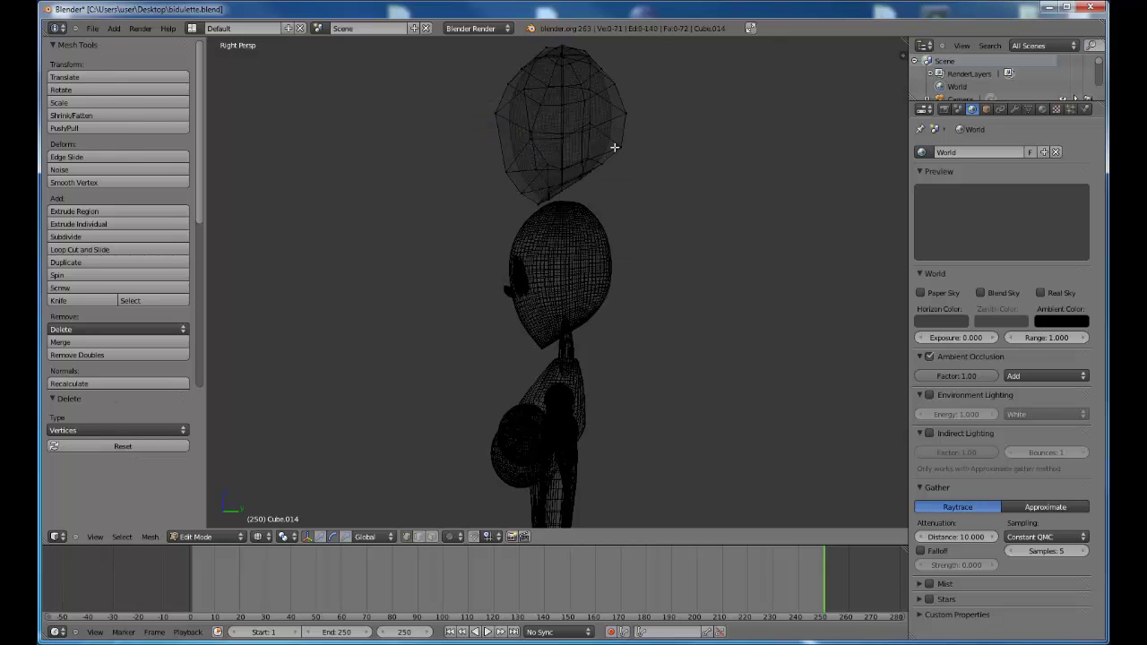
Step: Try deleting the lower face vertices of the duplicated head from the widest jaw points down to the chin
{"action": "key", "text": "KP_1"}
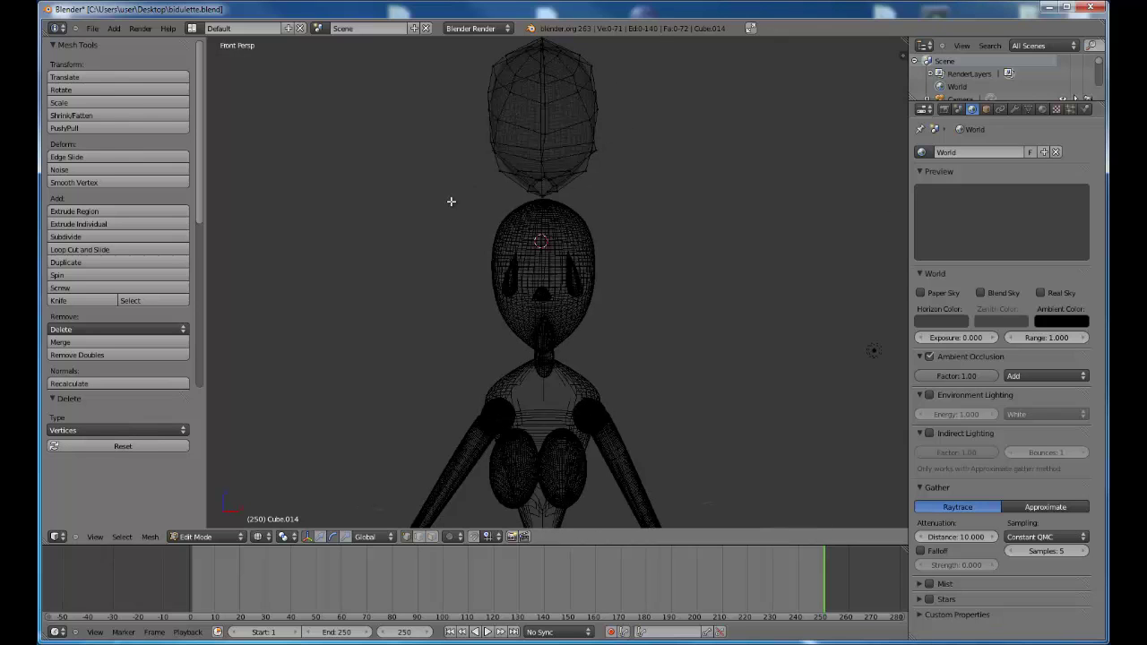
{"action": "key", "text": "b"}
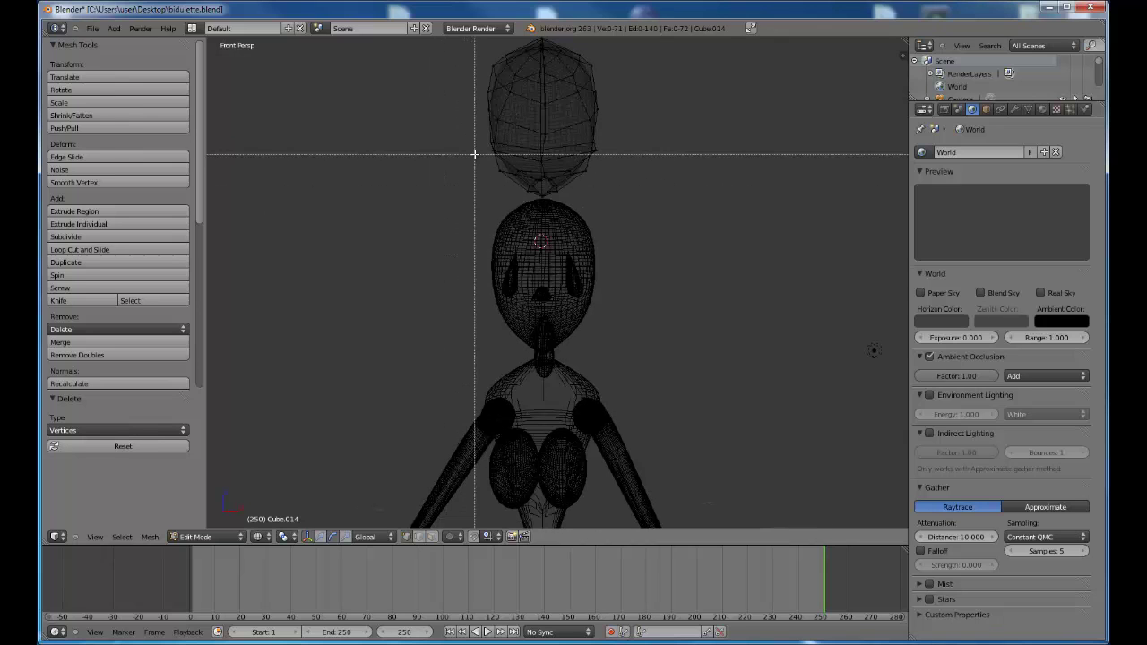
{"action": "left_click_drag", "start_coordinate": [482, 145], "coordinate": [602, 203]}
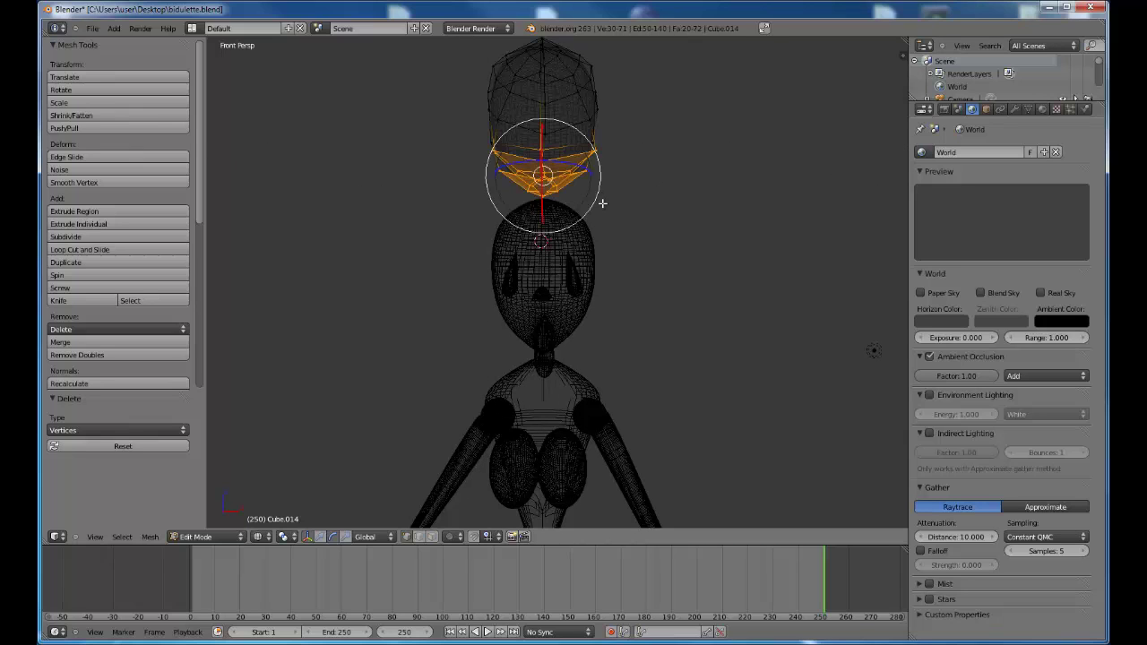
{"action": "key", "text": "x"}
{"action": "left_click", "coordinate": [564, 207]}
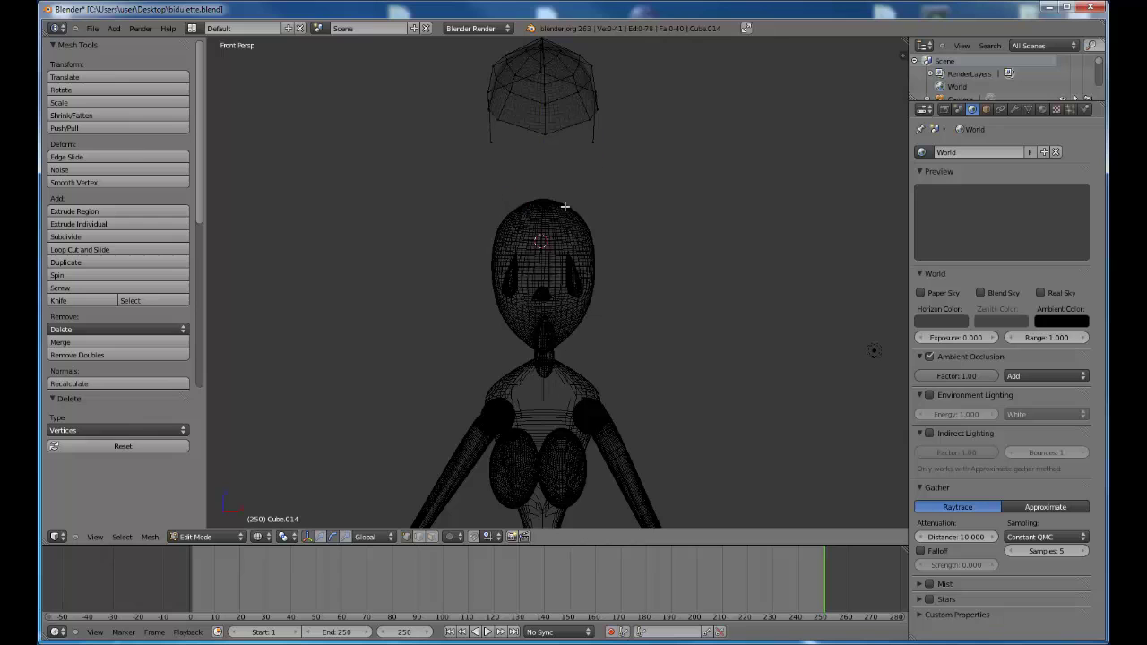
{"action": "key", "text": "ctrl+z"}
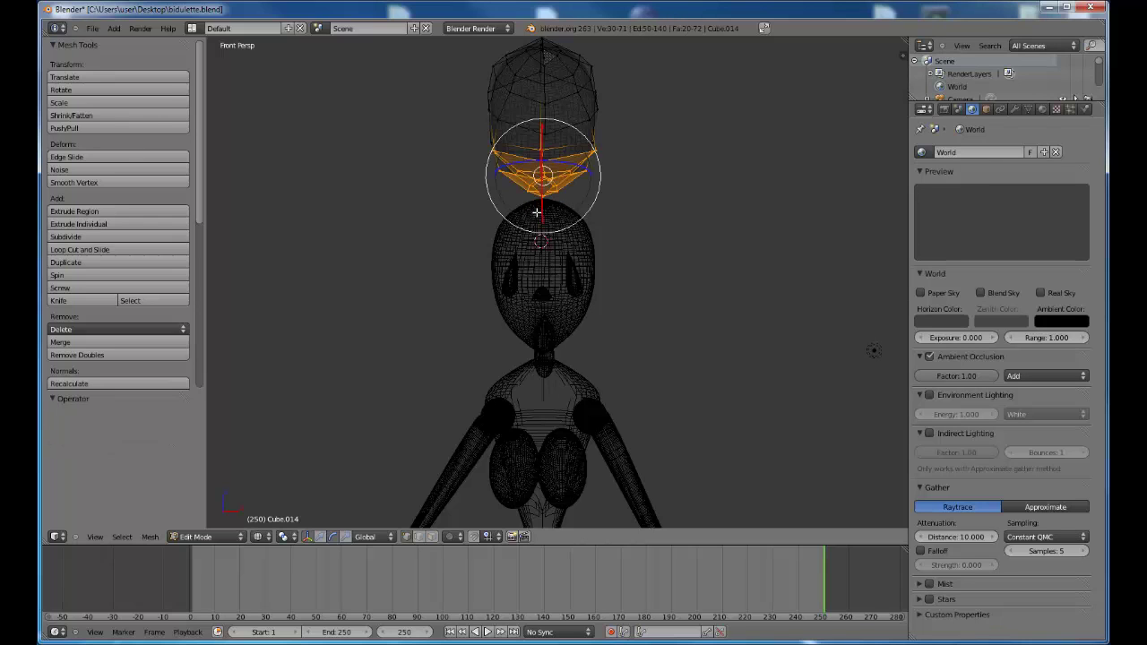
Step: Delete a narrower band of jaw vertices on the duplicated head, keeping the row of points at the widest part of the jaw
{"action": "key", "text": "a"}
{"action": "key", "text": "b"}
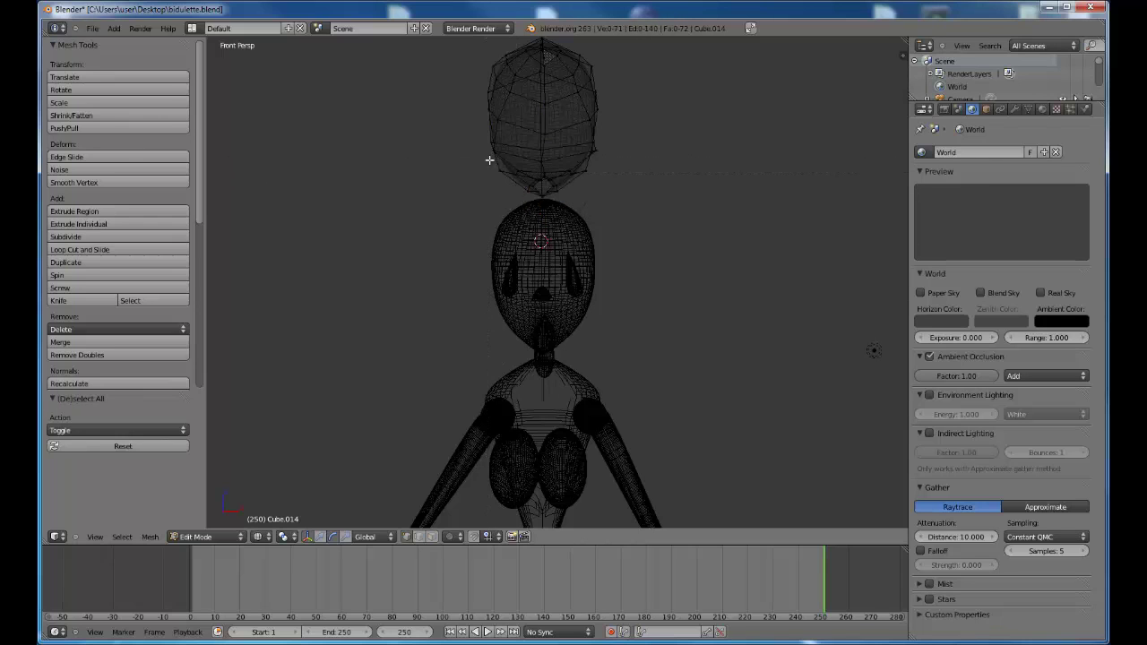
{"action": "left_click_drag", "start_coordinate": [486, 162], "coordinate": [608, 194]}
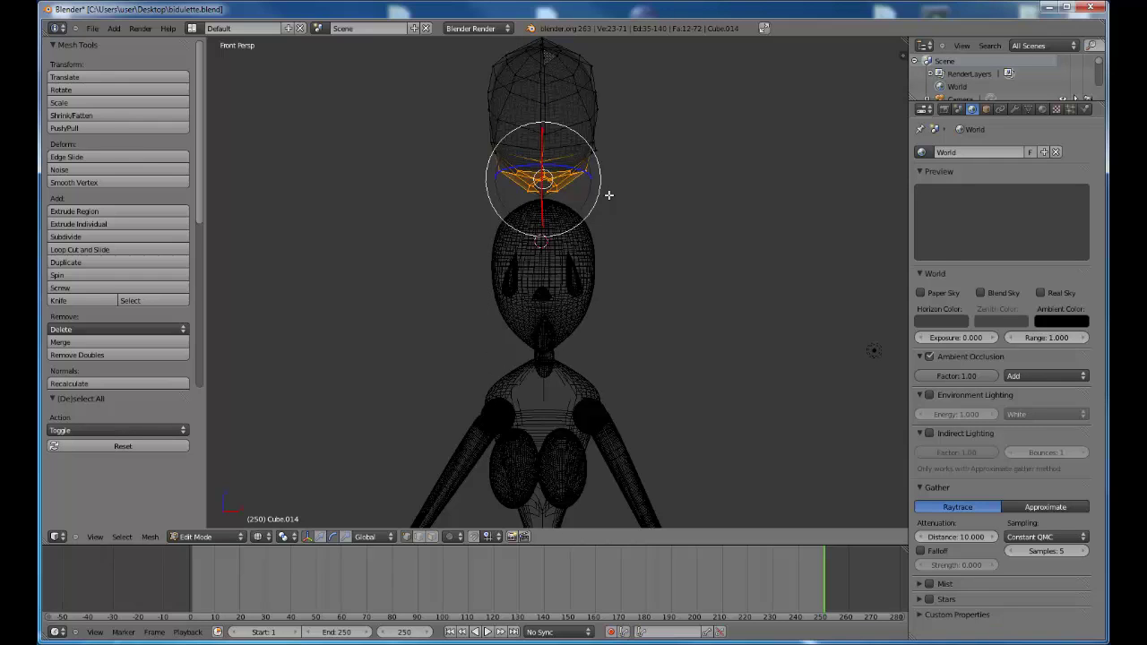
{"action": "key", "text": "x"}
{"action": "left_click", "coordinate": [581, 196]}
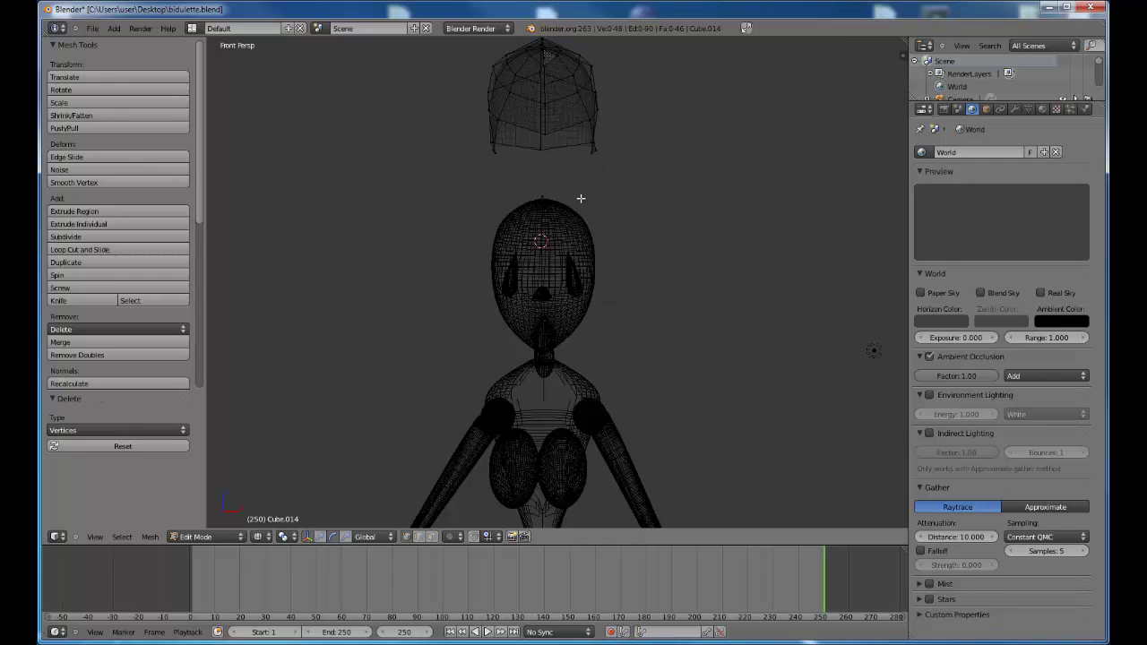
Step: Return to solid shading and delete the middle vertex on the cap's lower front edge to open up the face area
{"action": "key", "text": "z"}
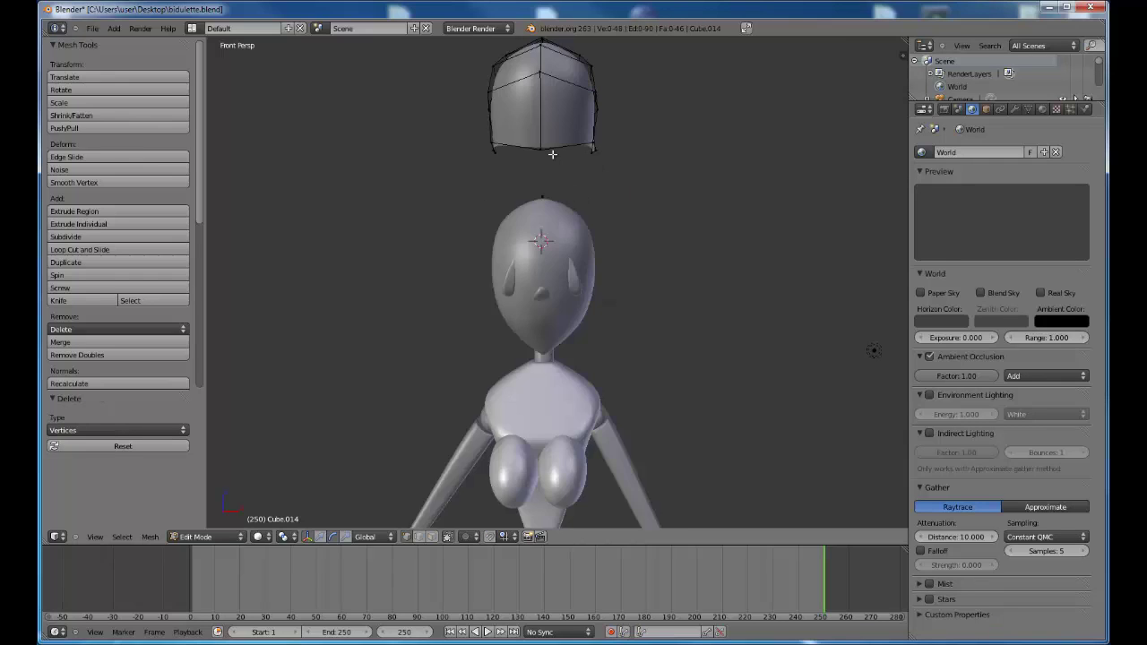
{"action": "right_click", "coordinate": [540, 146]}
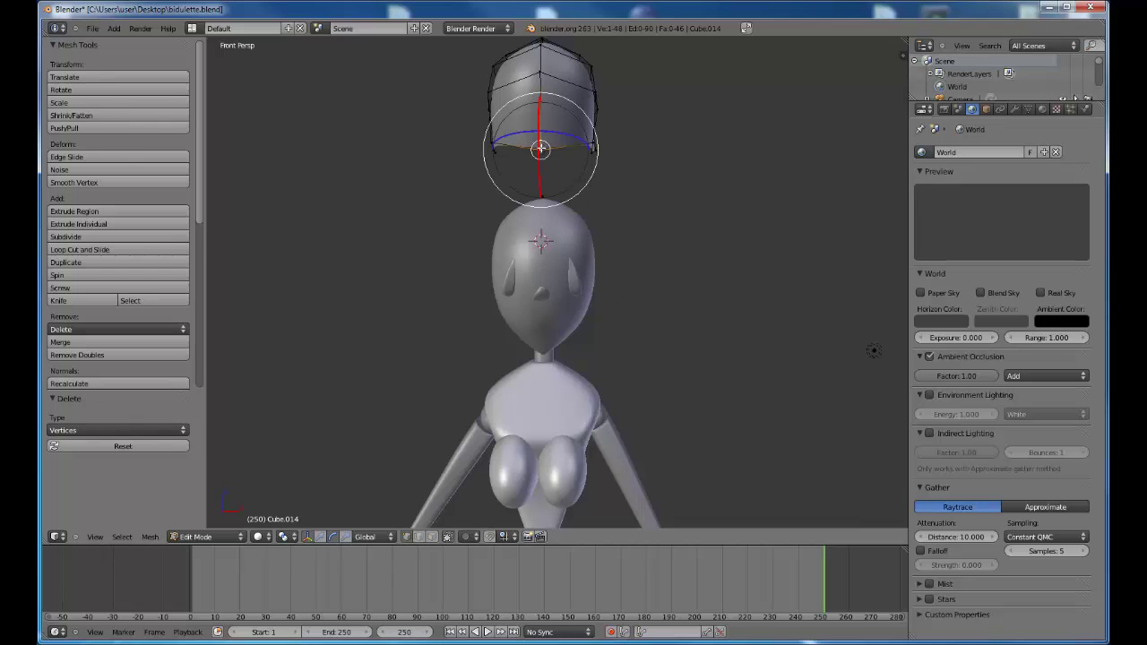
{"action": "key", "text": "x"}
{"action": "left_click", "coordinate": [541, 142]}
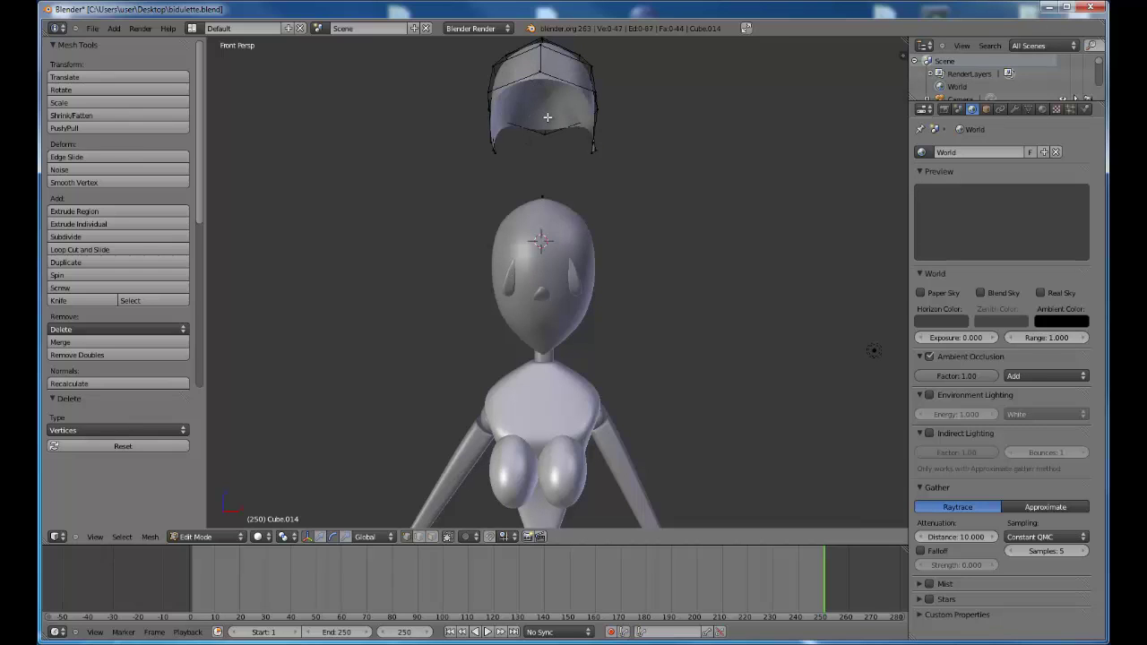
Step: Select the whole cap mesh and move it down 0.711 along Z onto the original head
{"action": "key", "text": "a"}
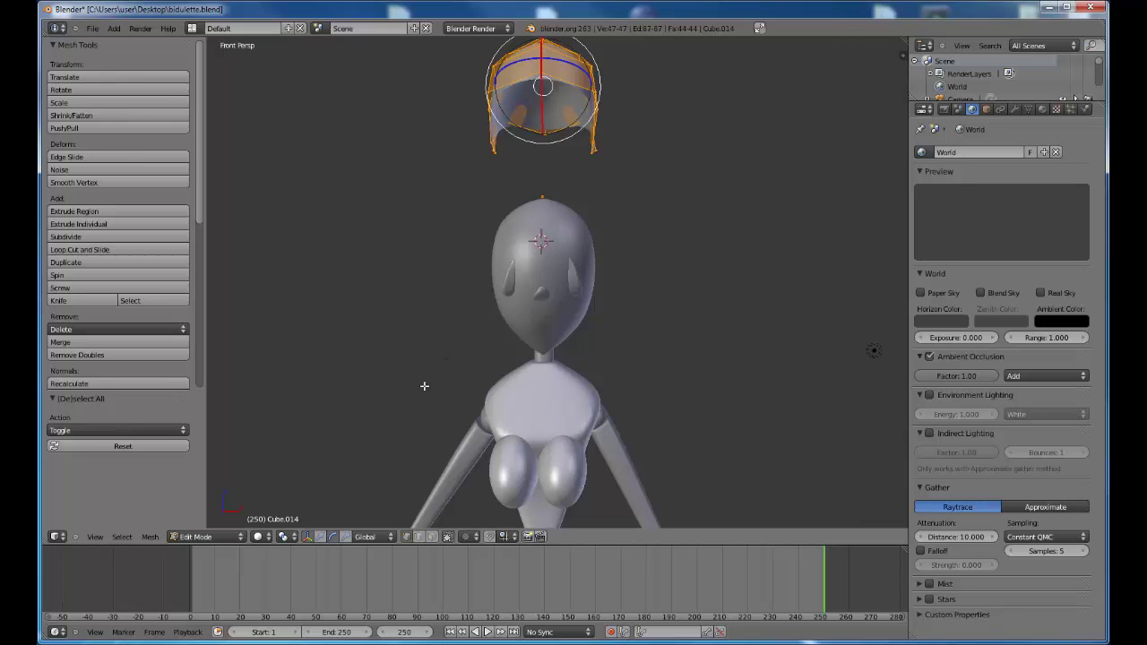
{"action": "left_click", "coordinate": [319, 536]}
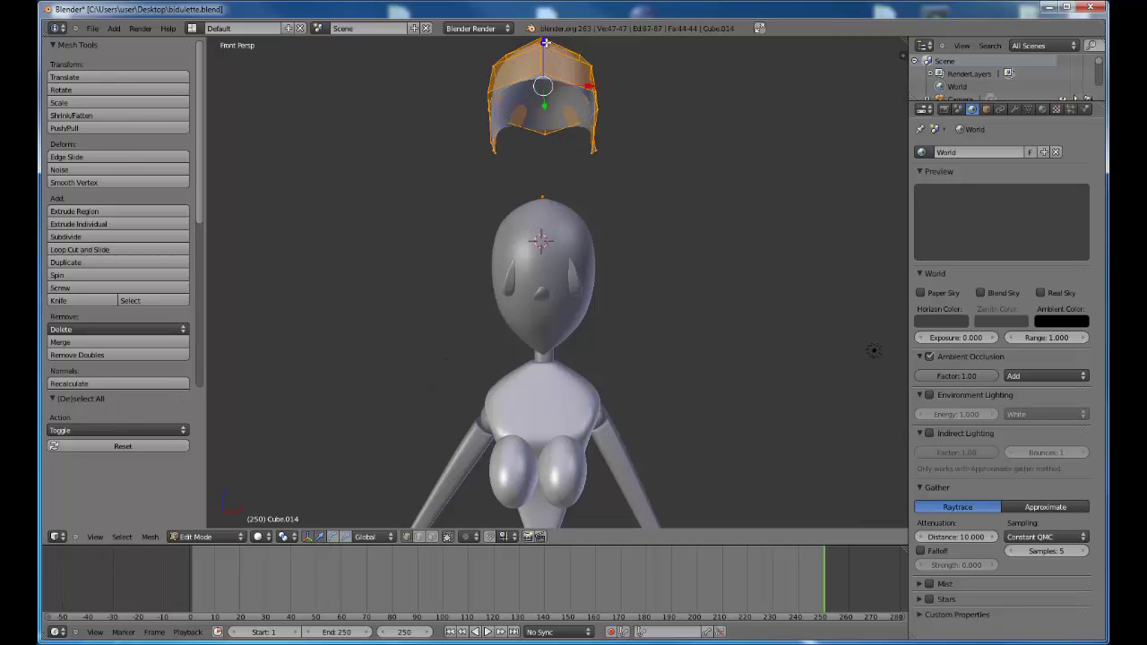
{"action": "left_click_drag", "start_coordinate": [545, 45], "coordinate": [541, 251]}
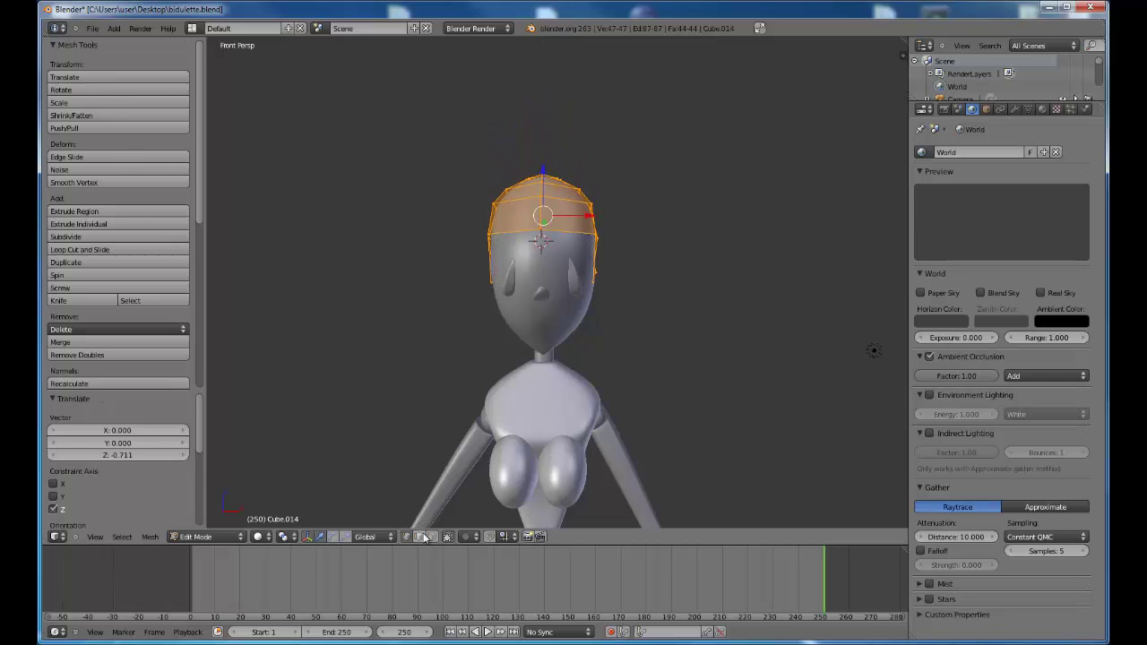
Step: Scale the cap mesh along X by 1.122 so it sits wider than the head
{"action": "left_click", "coordinate": [333, 536]}
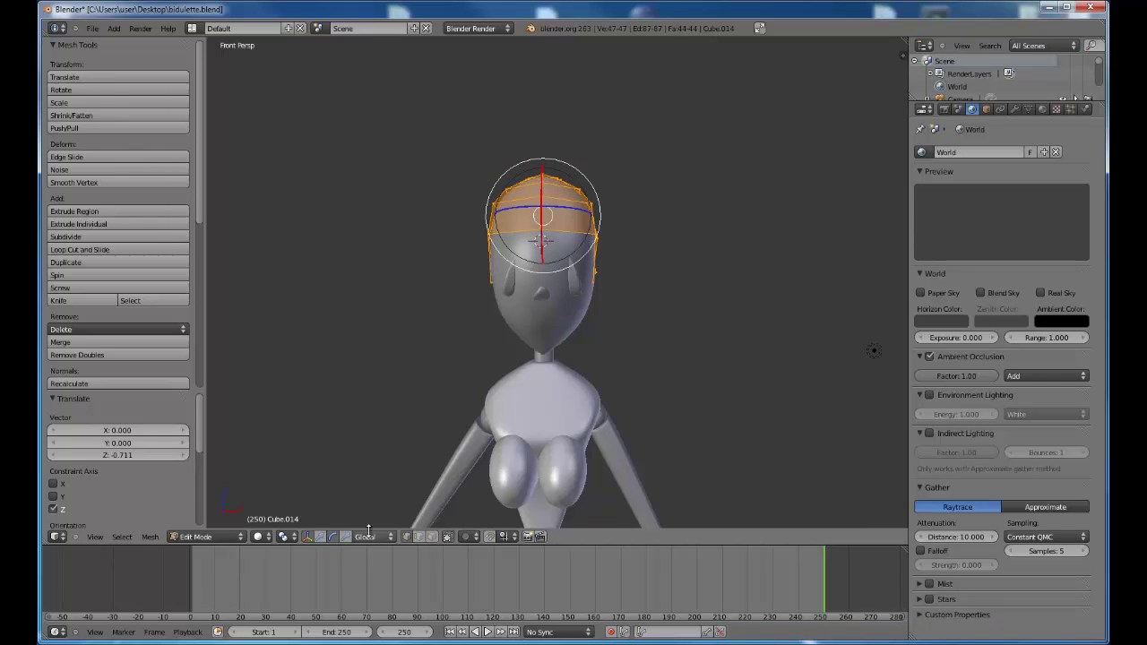
{"action": "left_click", "coordinate": [320, 536]}
{"action": "key", "text": "s"}
{"action": "key", "text": "x"}
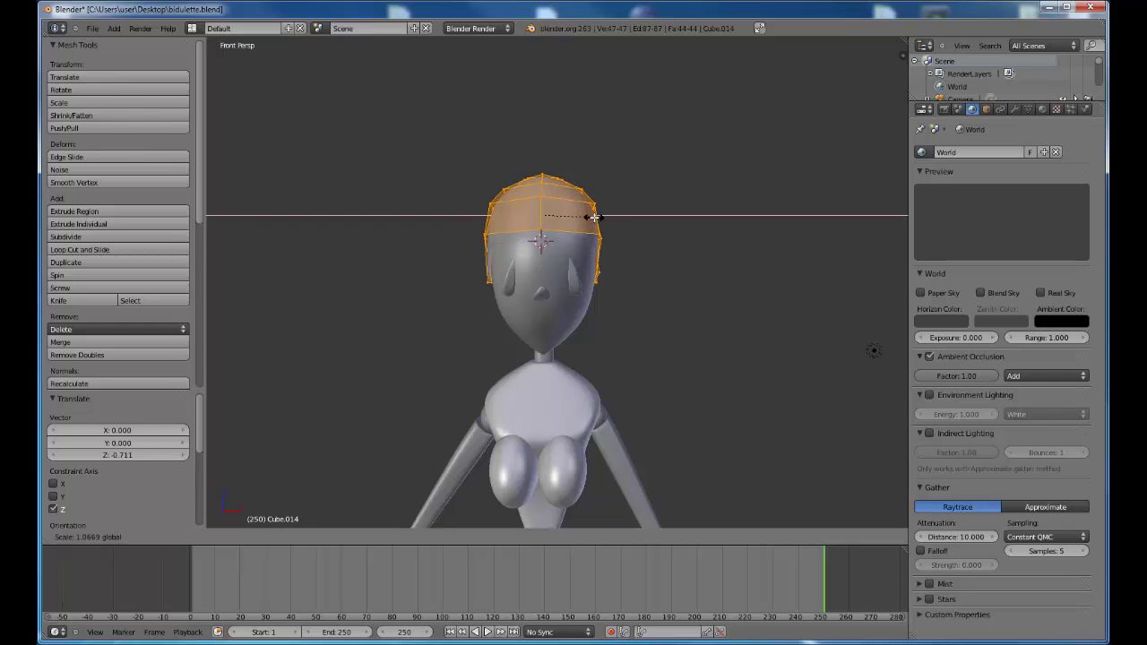
{"action": "left_click", "coordinate": [597, 218]}
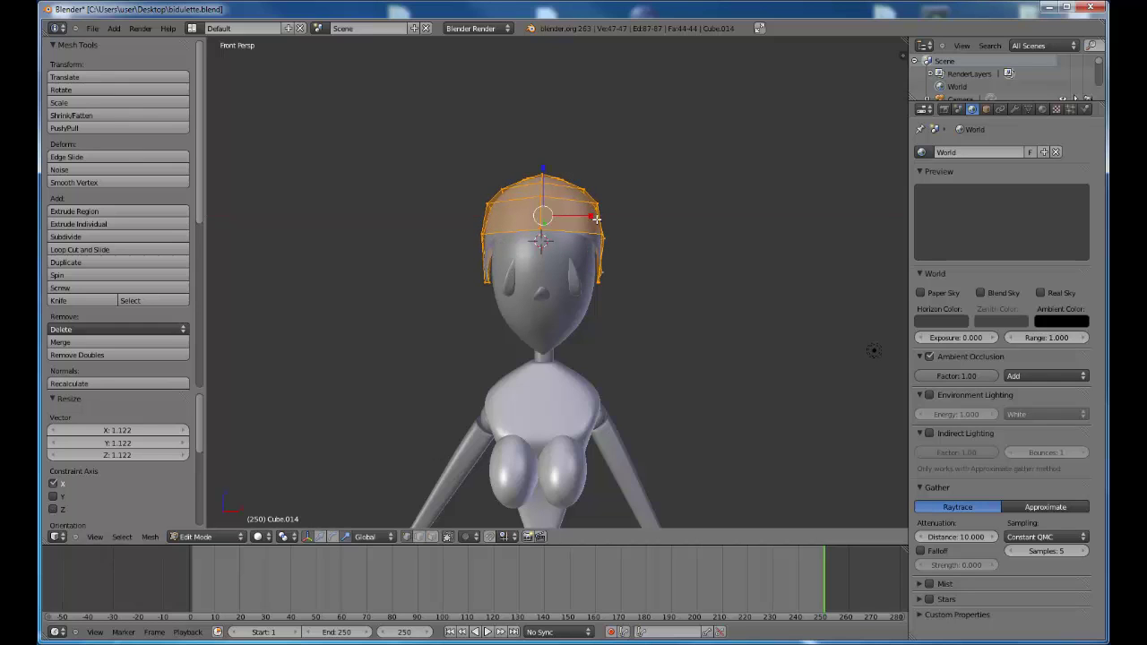
Step: Scale the cap mesh along Y by 1.052 from the side view
{"action": "key", "text": "KP_3"}
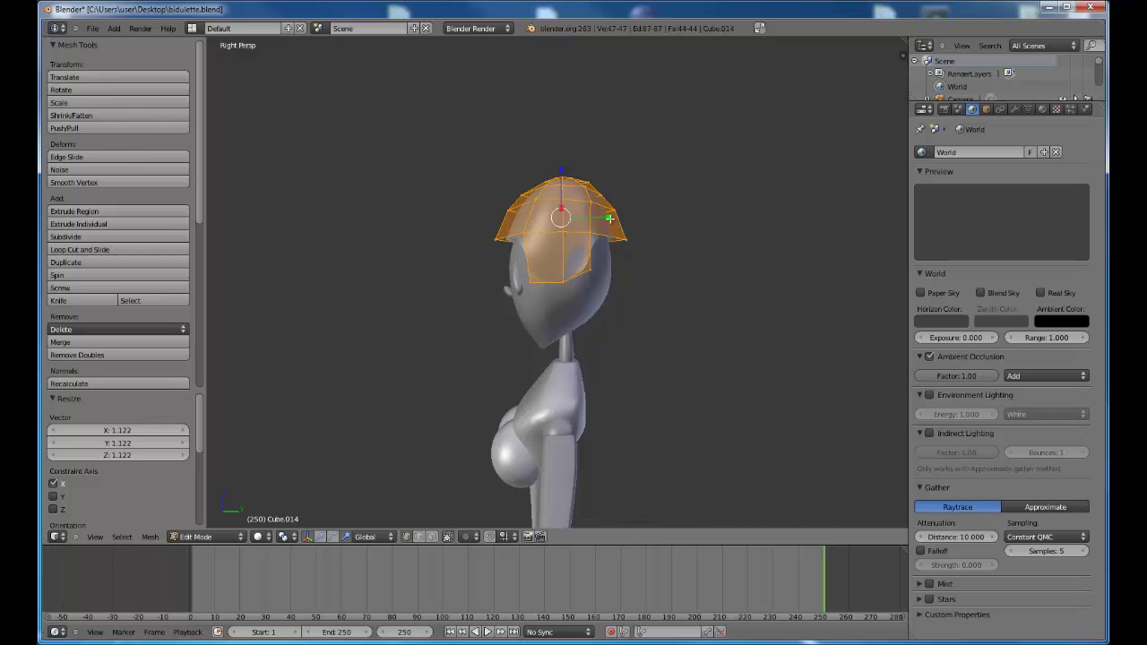
{"action": "key", "text": "s"}
{"action": "key", "text": "y"}
{"action": "left_click", "coordinate": [612, 218]}
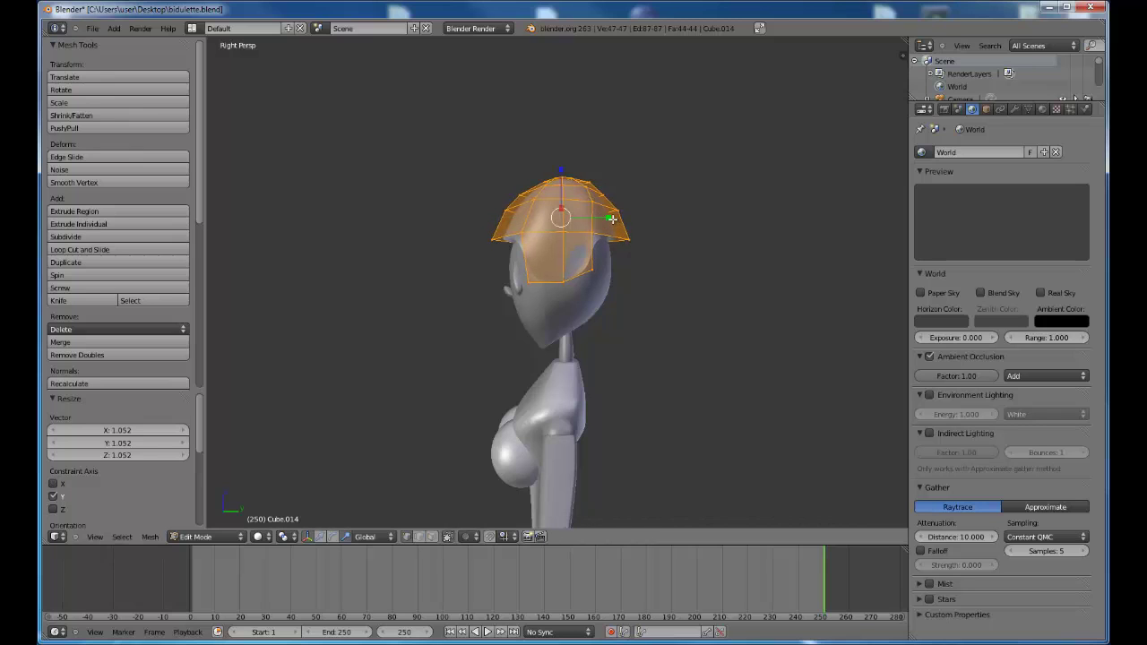
Step: Select the lowest vertices on both sides of the cap and move them down 0.302 along Z to chin level
{"action": "key", "text": "a"}
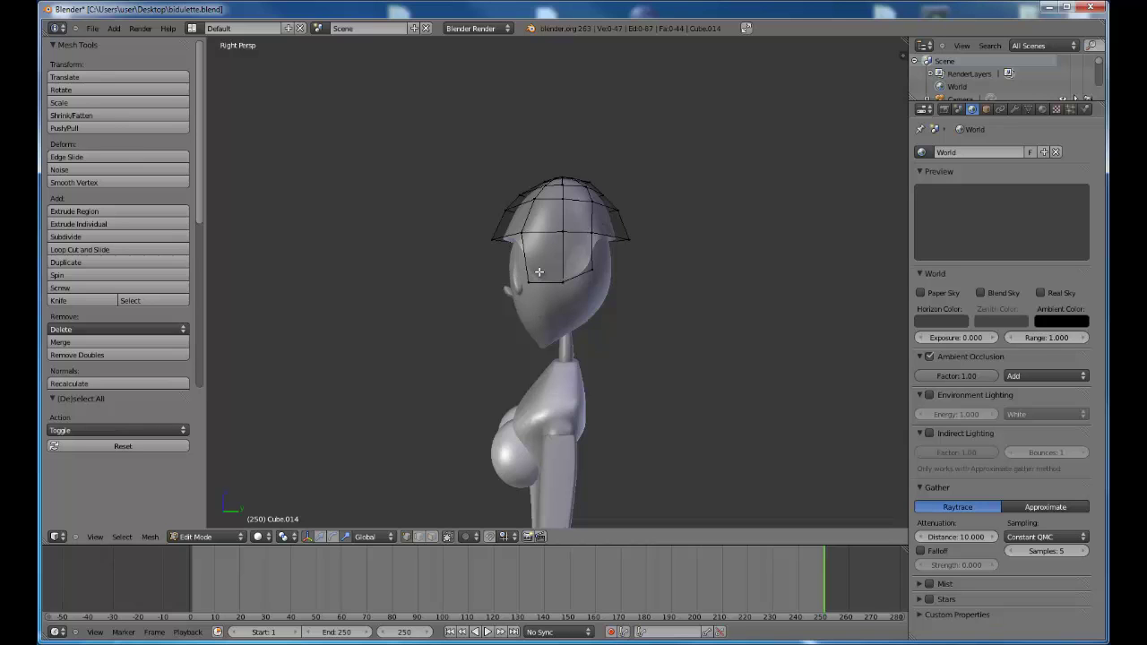
{"action": "key", "text": "z"}
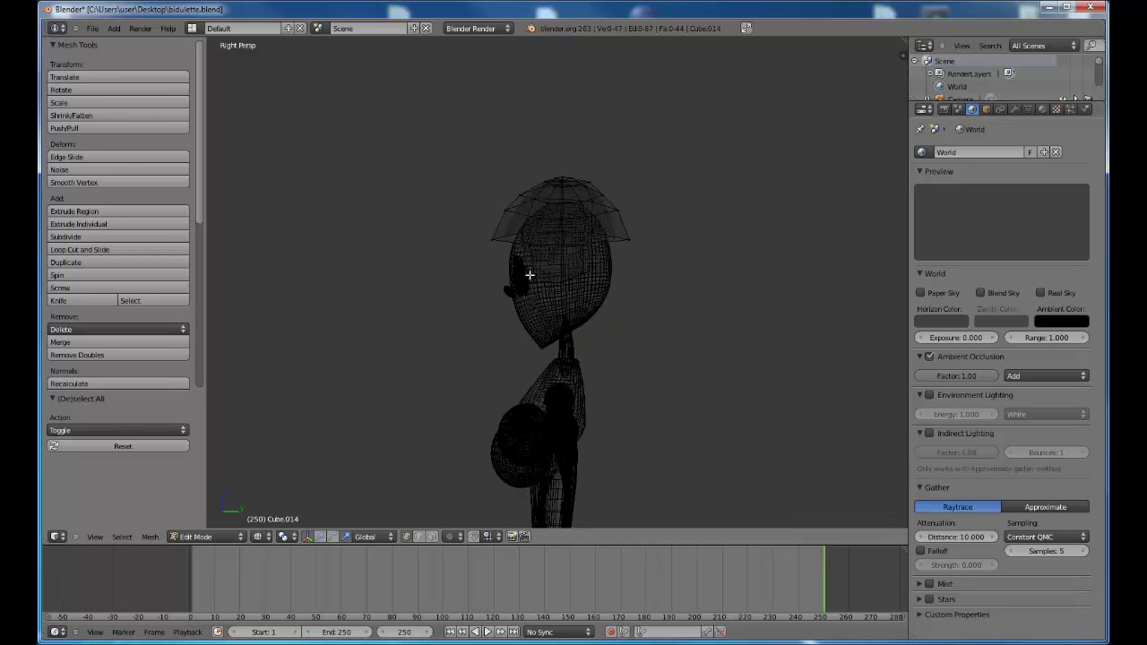
{"action": "key", "text": "b"}
{"action": "left_click_drag", "start_coordinate": [518, 266], "coordinate": [612, 305]}
{"action": "key", "text": "z"}
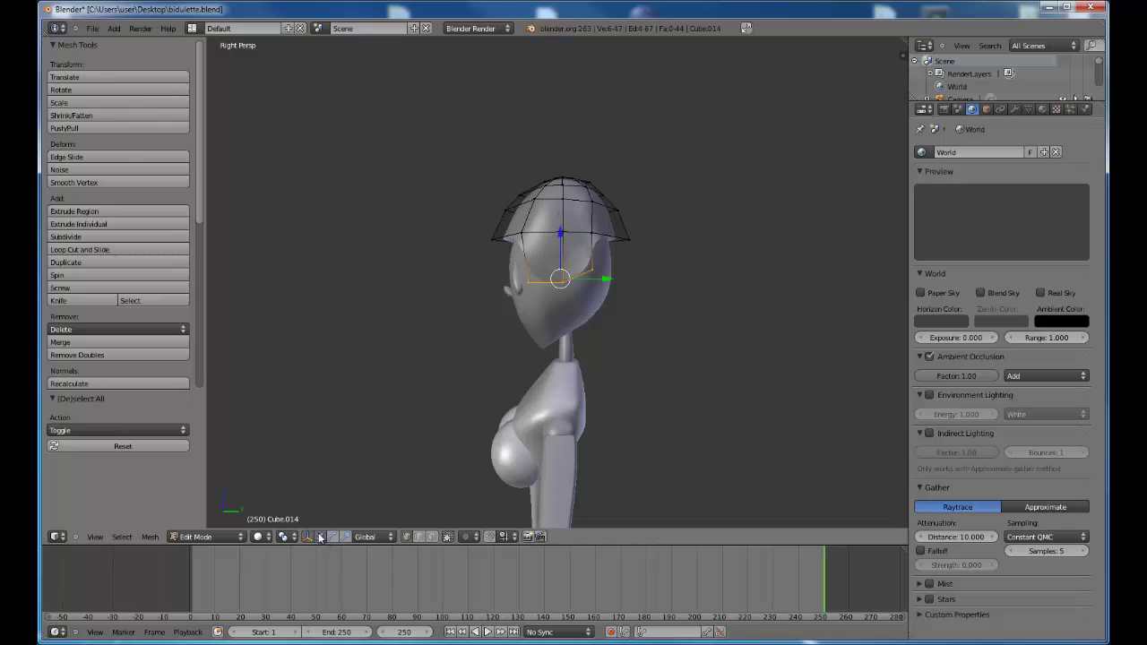
{"action": "left_click_drag", "start_coordinate": [562, 232], "coordinate": [567, 286]}
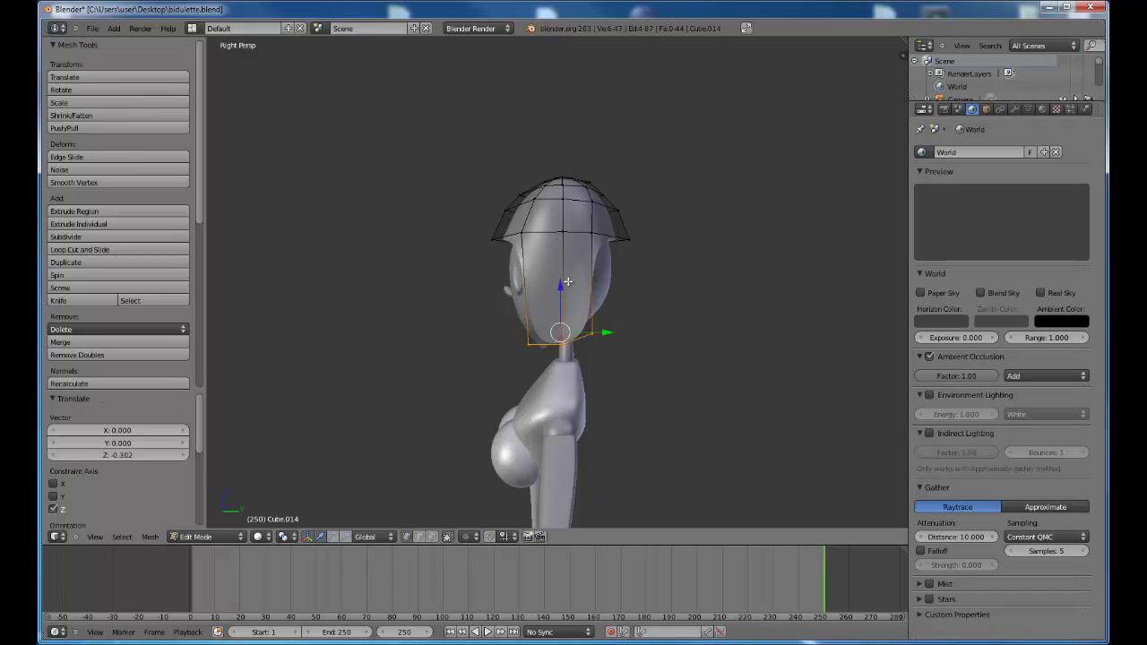
{"action": "key", "text": "a"}
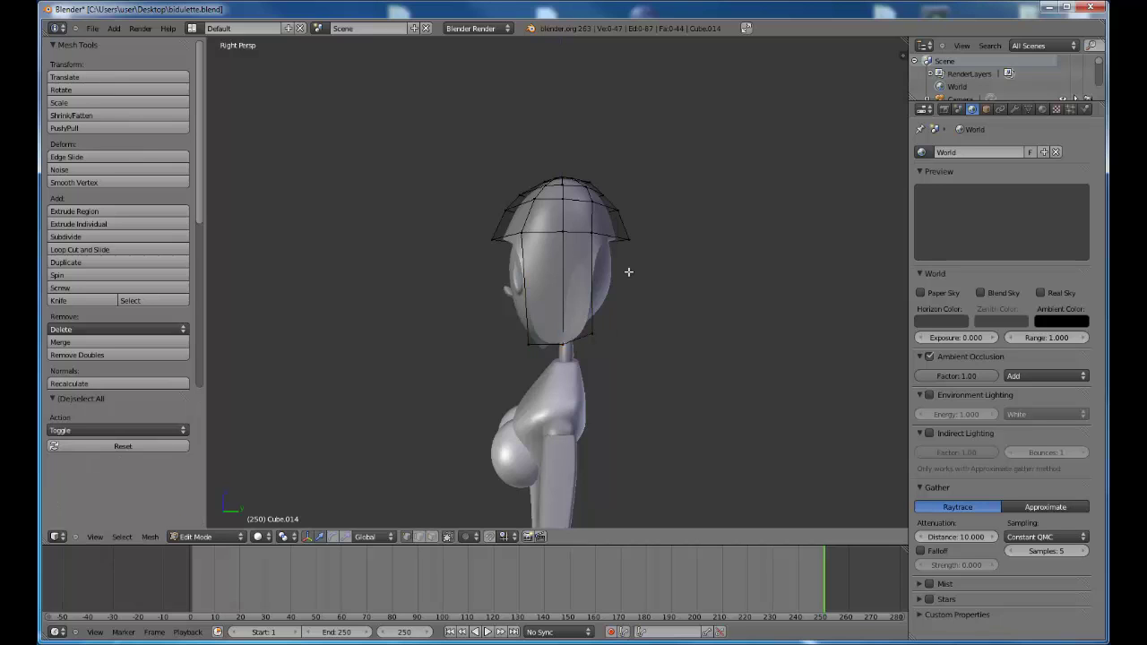
Step: Move the centre vertex of the cap's back rim down 0.902 along Z from the back view
{"action": "key", "text": "ctrl+KP_1"}
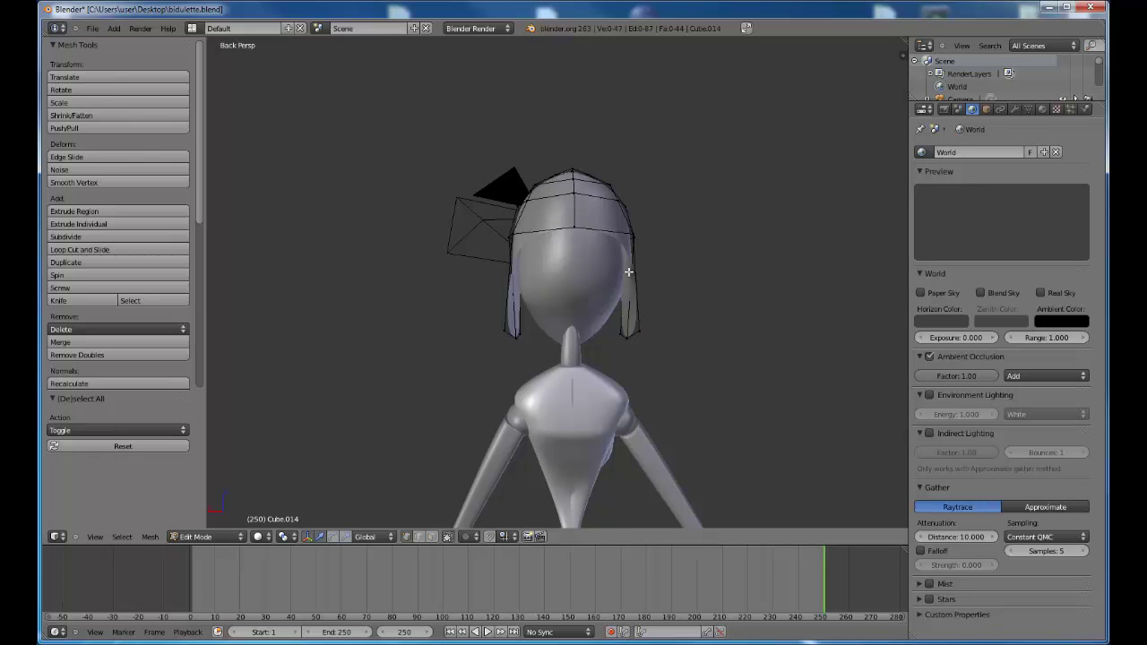
{"action": "right_click", "coordinate": [574, 227]}
{"action": "key", "text": "g"}
{"action": "key", "text": "z"}
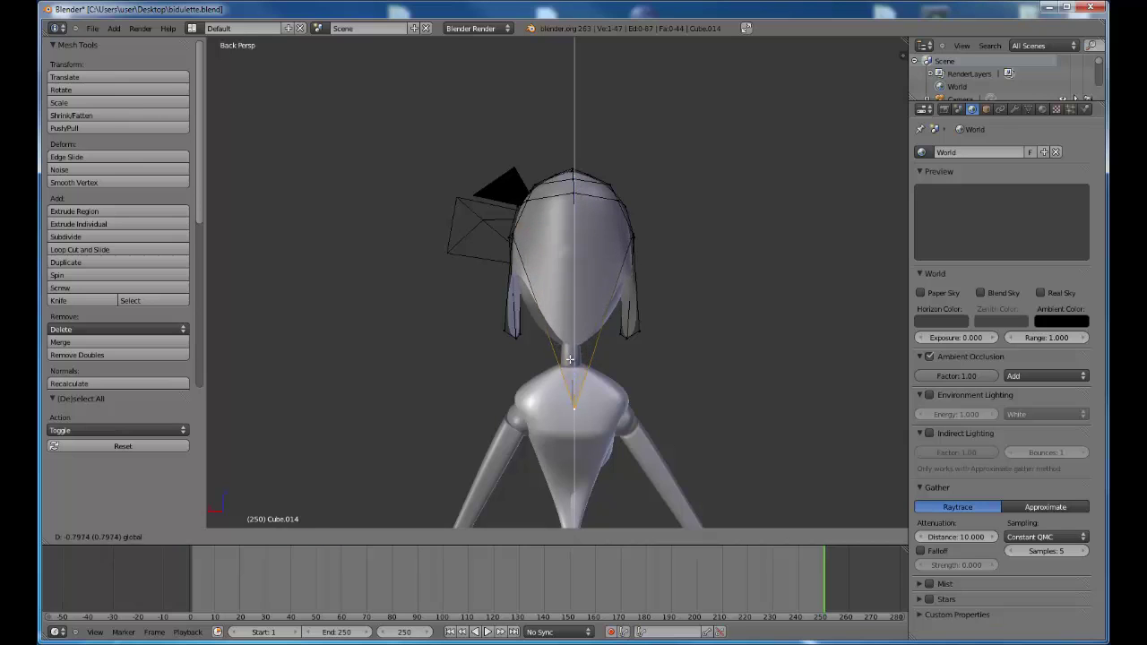
{"action": "left_click", "coordinate": [563, 381]}
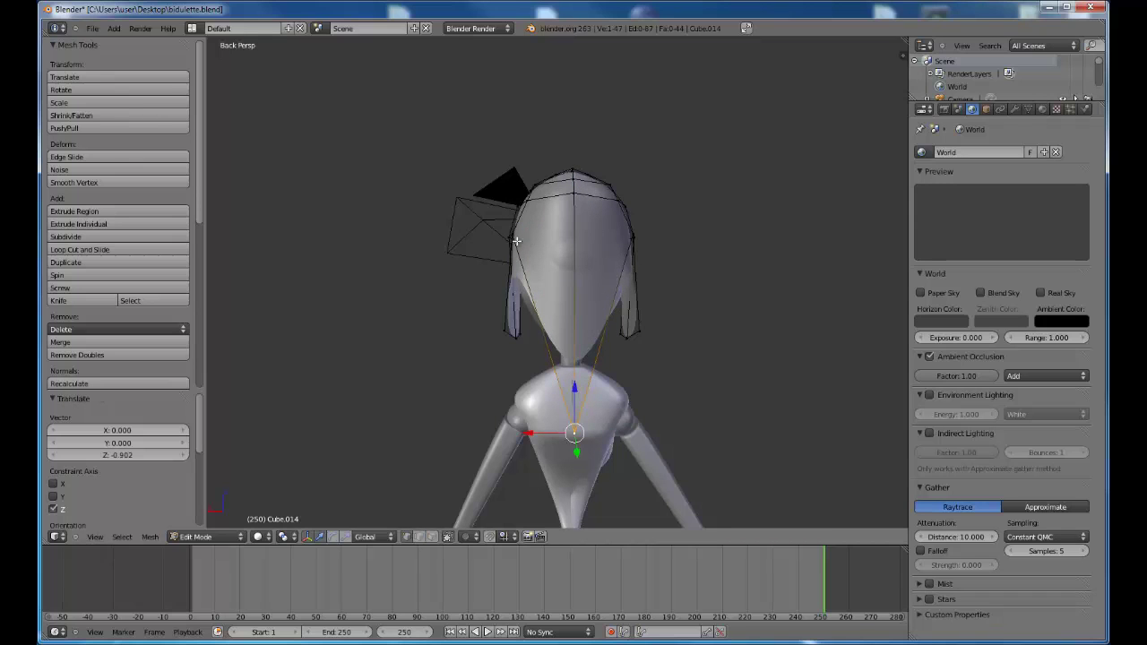
Step: Lower the back rim's two side vertices along Z, by 0.544 on the left and 0.491 on the right as seen from behind
{"action": "left_click", "coordinate": [513, 234]}
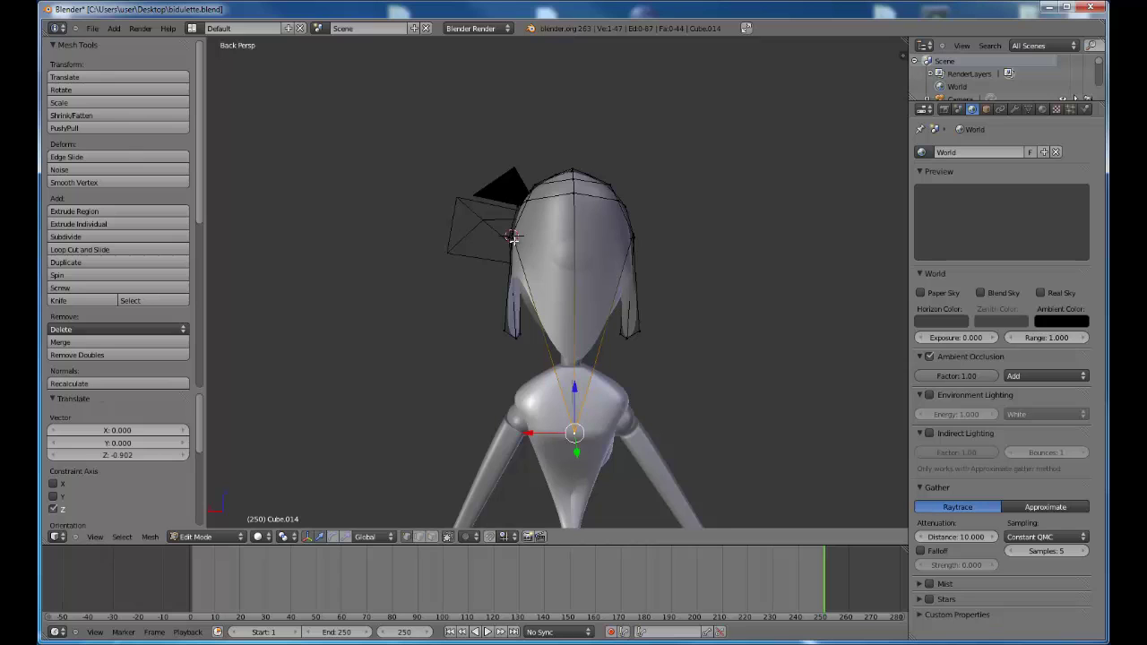
{"action": "right_click", "coordinate": [510, 235]}
{"action": "key", "text": "g"}
{"action": "key", "text": "z"}
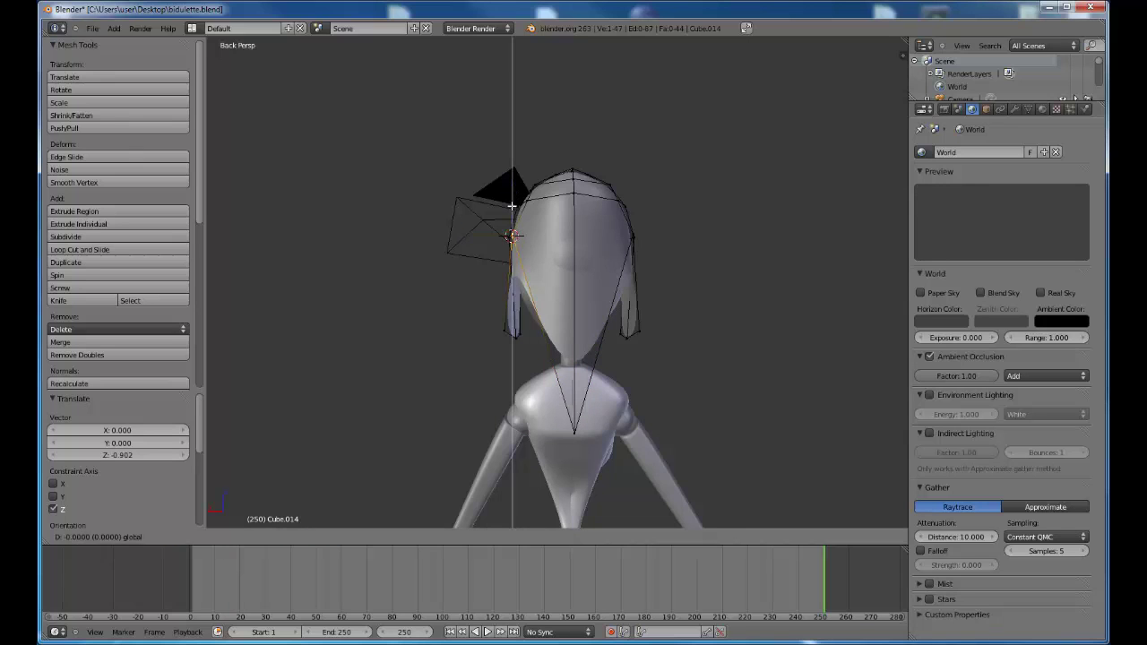
{"action": "left_click", "coordinate": [520, 305]}
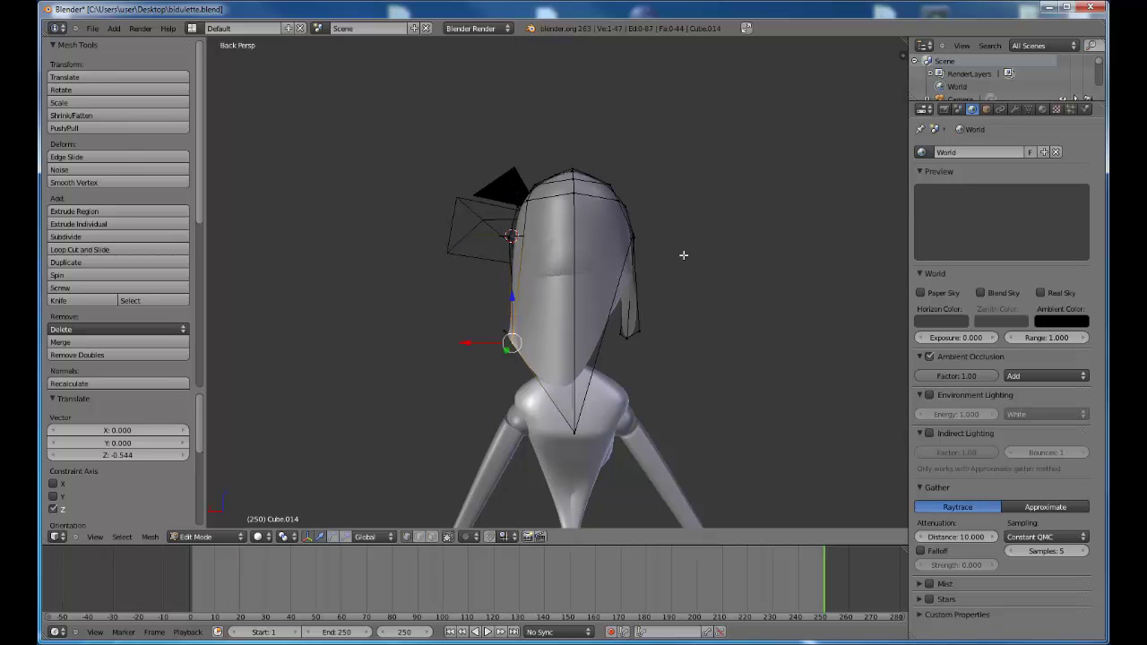
{"action": "right_click", "coordinate": [631, 235]}
{"action": "key", "text": "g"}
{"action": "key", "text": "z"}
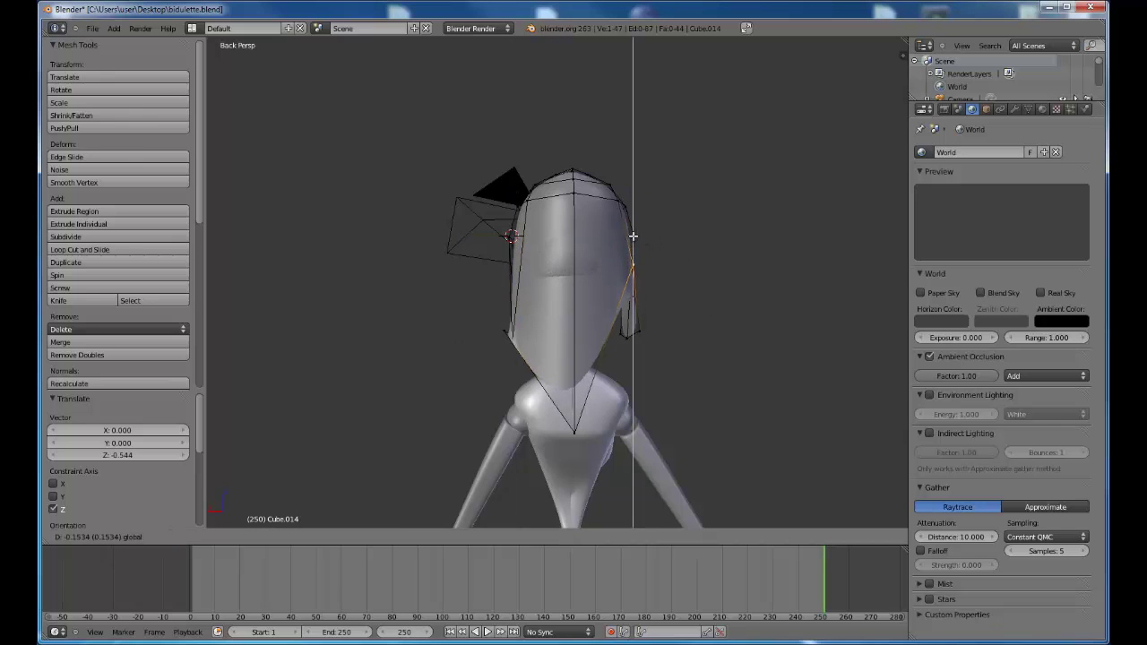
{"action": "left_click", "coordinate": [642, 295]}
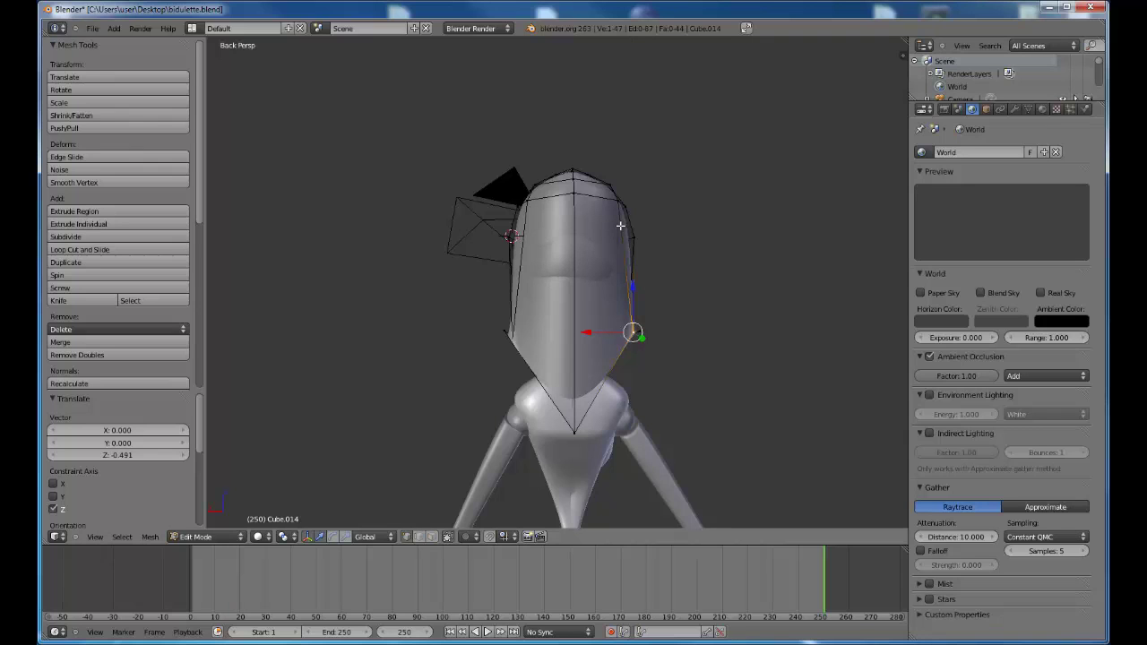
Step: Select the whole hair mesh and scale it along Y by 1.153 from the side view
{"action": "key", "text": "KP_3"}
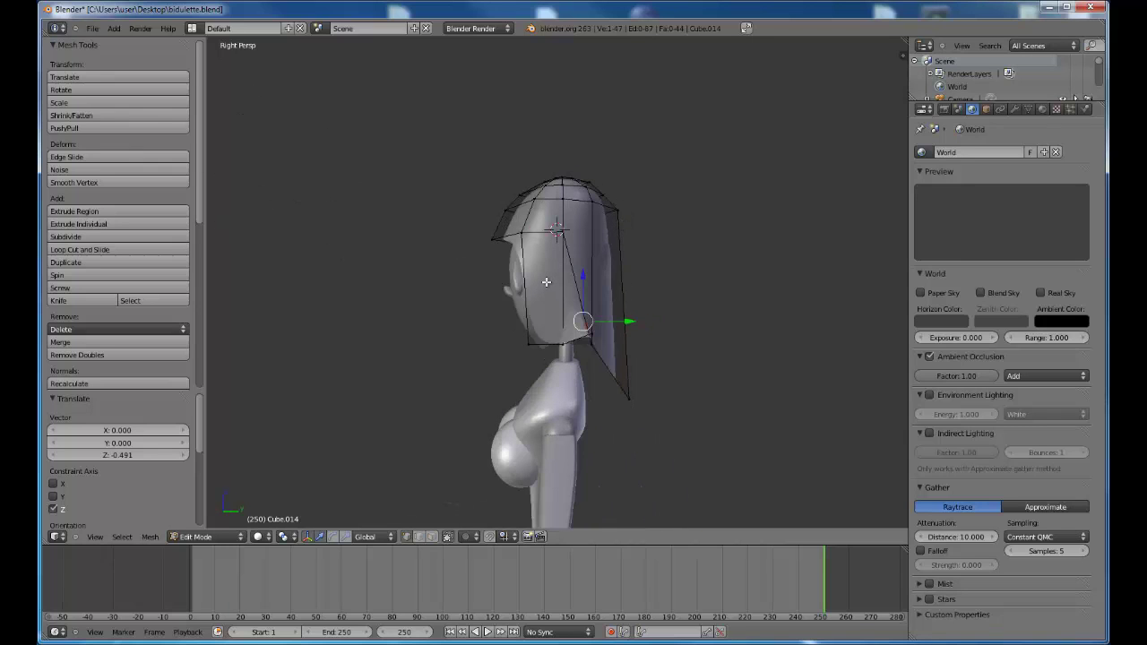
{"action": "key", "text": "a"}
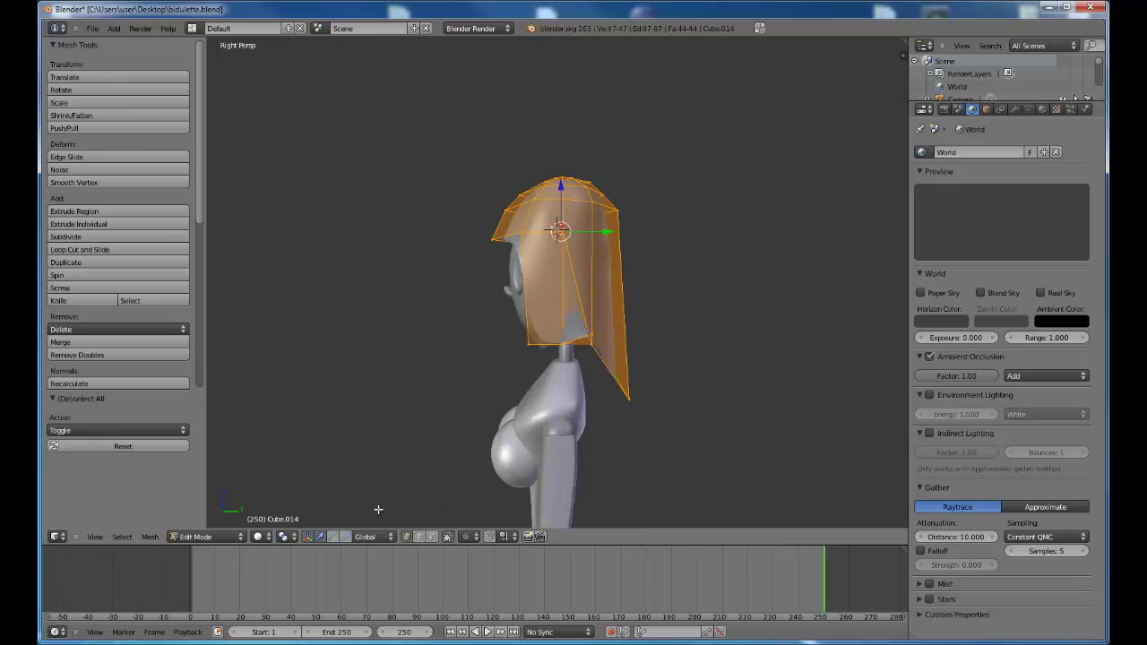
{"action": "key", "text": "s"}
{"action": "key", "text": "y"}
{"action": "left_click", "coordinate": [613, 234]}
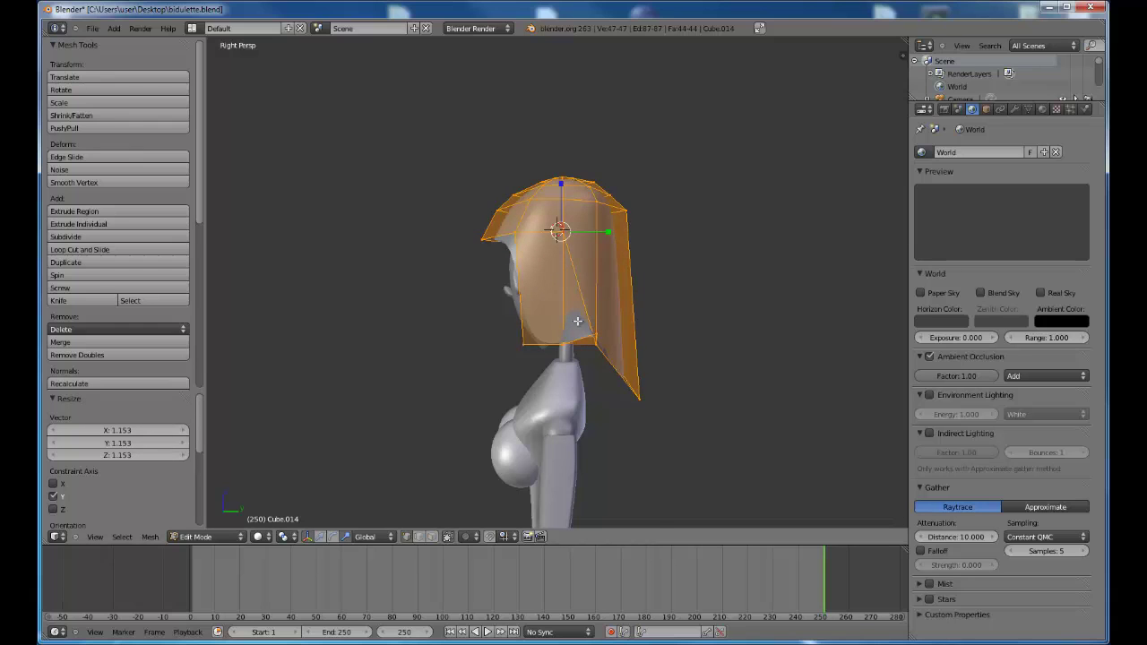
Step: Extrude the entire hair mesh about 0.073 downward from the front view to give it an inner layer
{"action": "key", "text": "KP_1"}
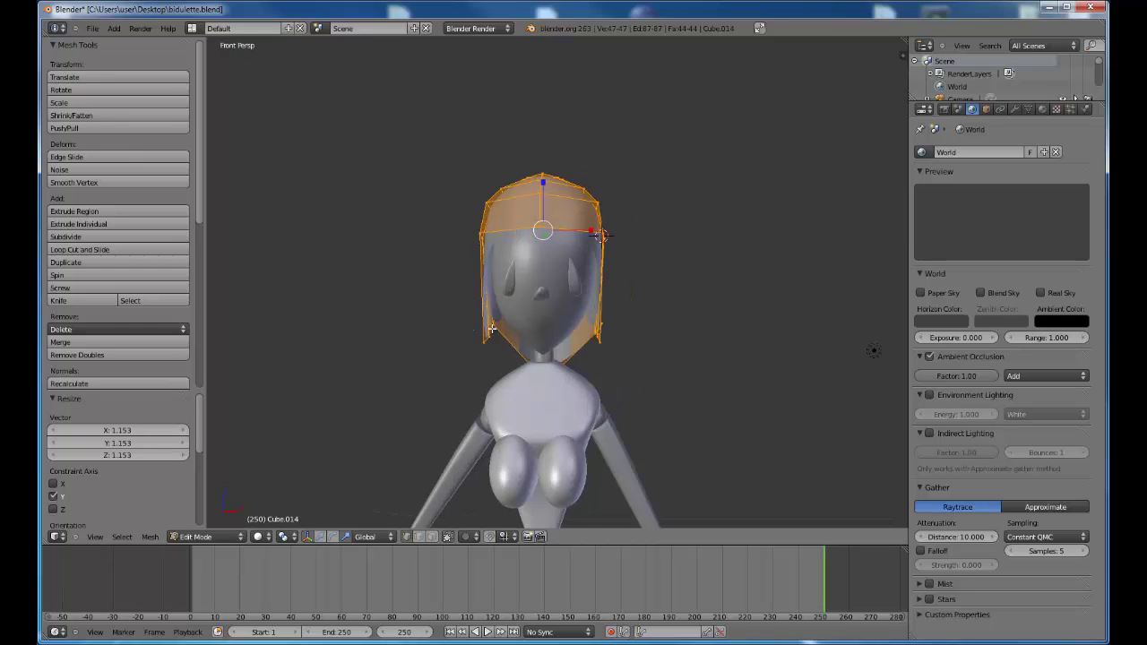
{"action": "key", "text": "a"}
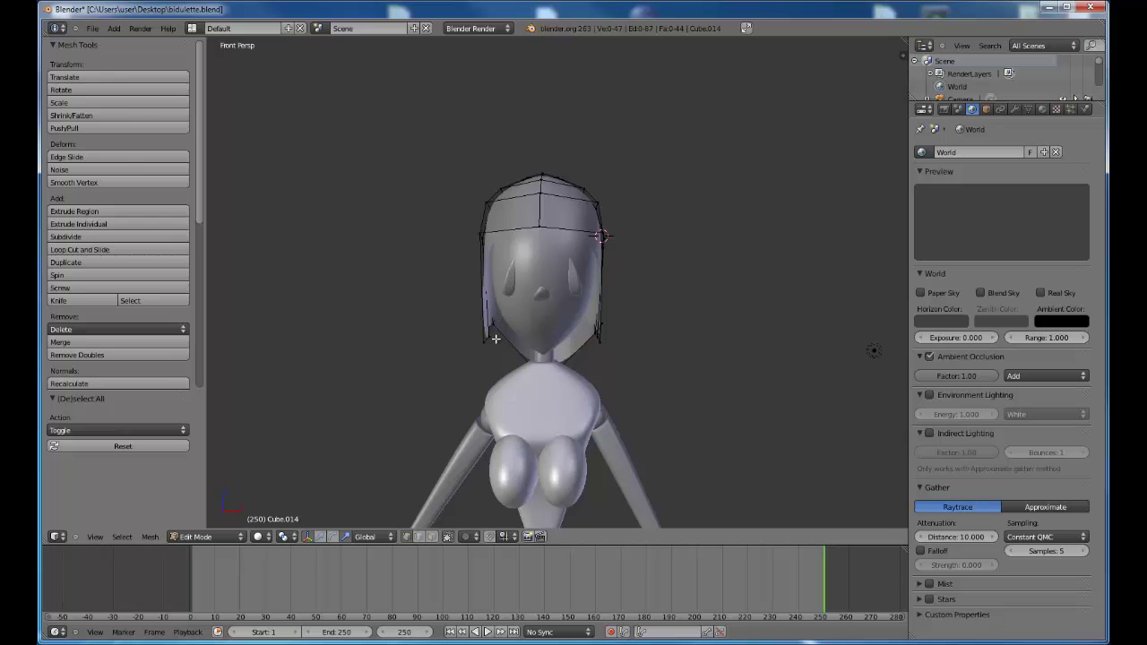
{"action": "key", "text": "a"}
{"action": "key", "text": "e"}
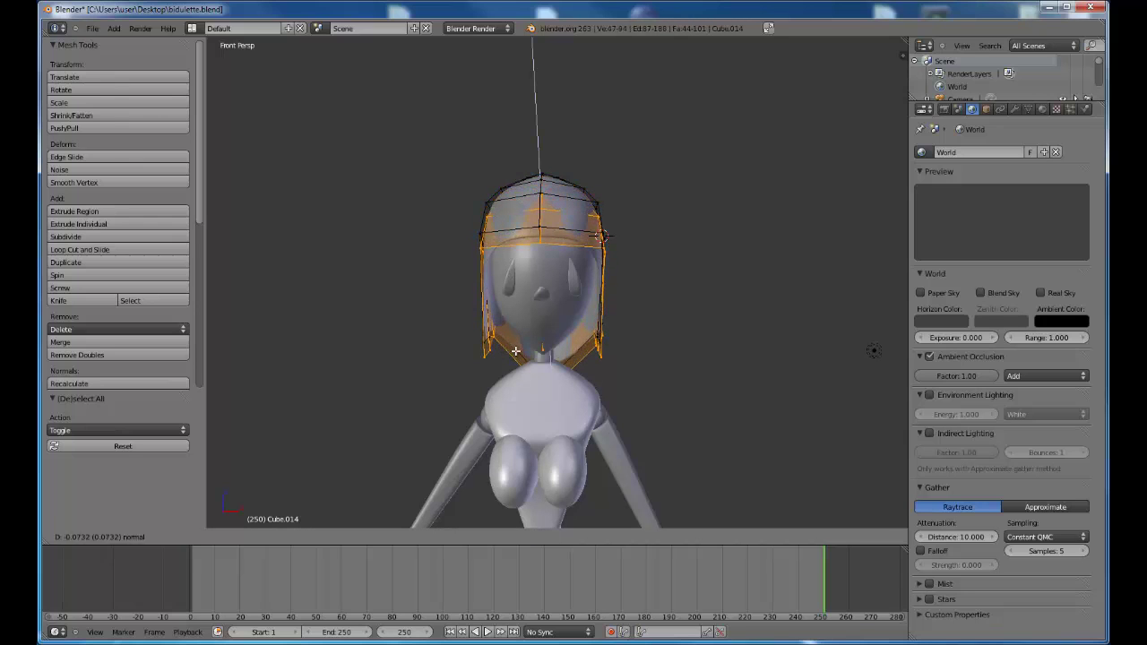
{"action": "left_click", "coordinate": [516, 352]}
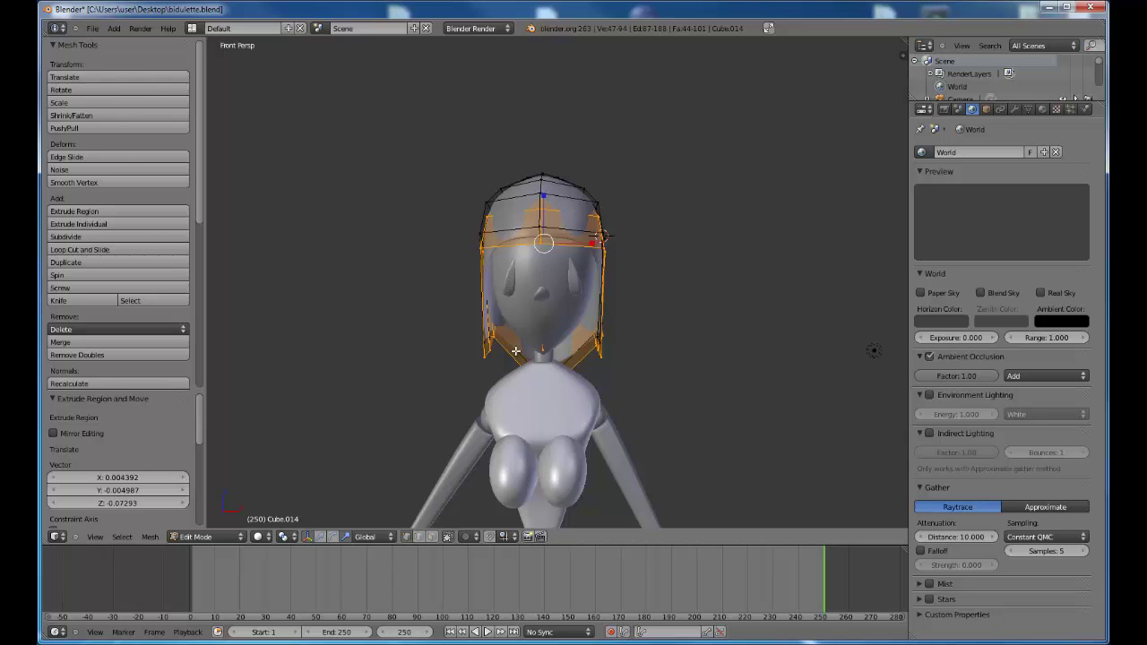
Step: Scale the extruded inner layer by 0.732 along Y and by 1.026 along Z
{"action": "key", "text": "KP_3"}
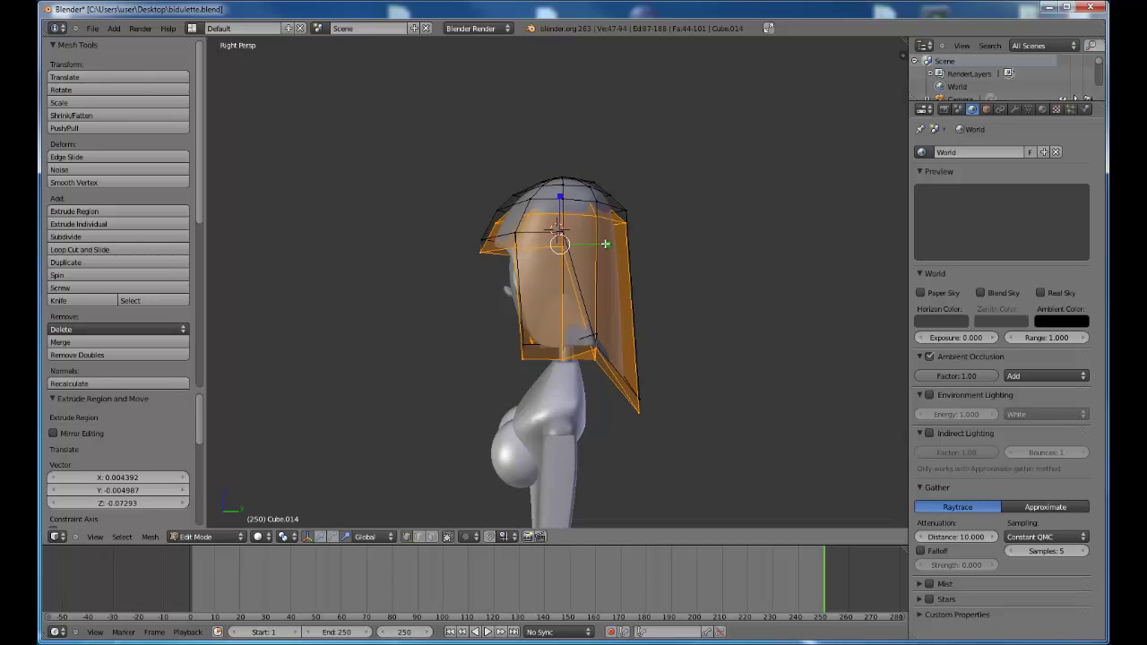
{"action": "key", "text": "s"}
{"action": "key", "text": "y"}
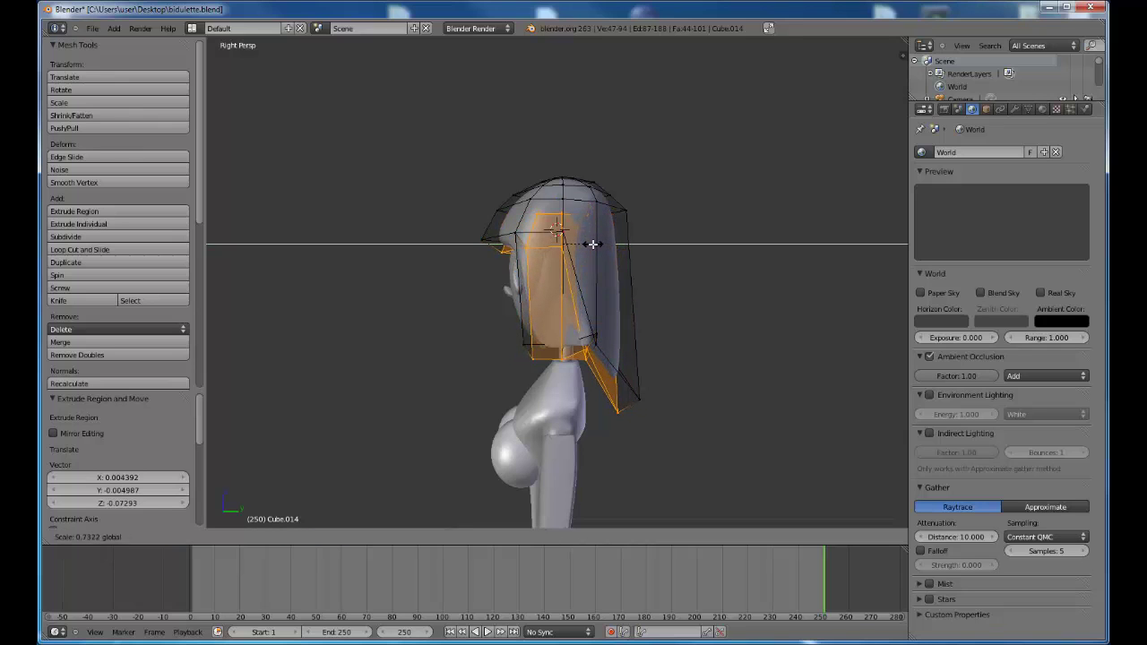
{"action": "left_click", "coordinate": [593, 244]}
{"action": "key", "text": "KP_1"}
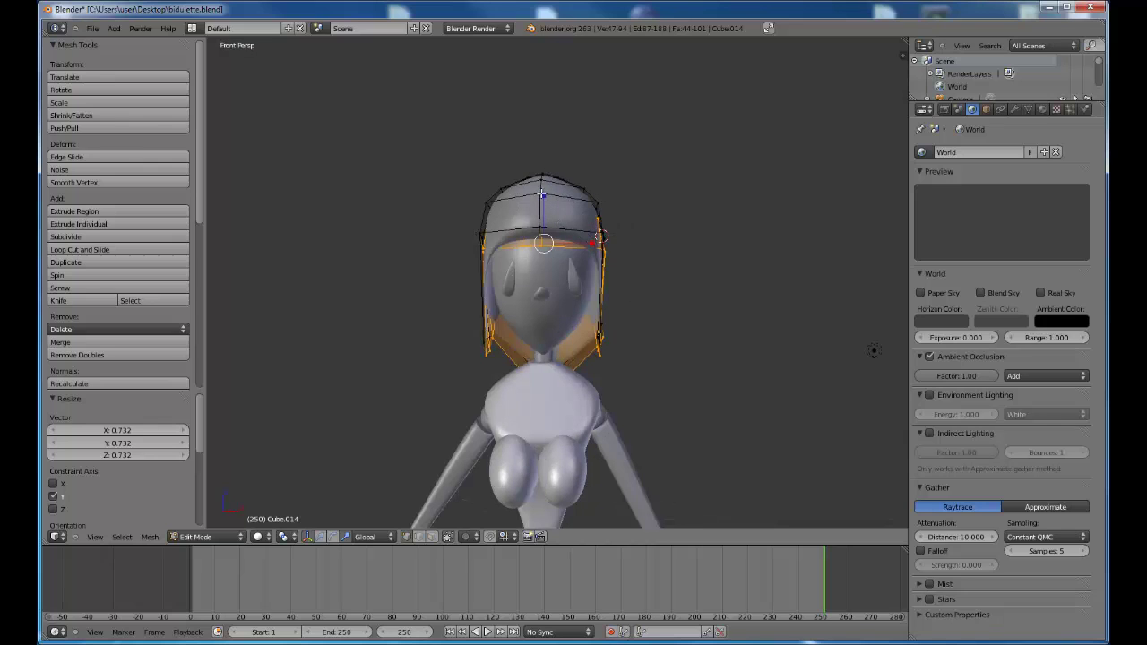
{"action": "left_click_drag", "start_coordinate": [544, 194], "coordinate": [543, 188]}
Step: Narrow the inner layer along X with a scale of 0.798, and widen it slightly with a scale of 1.066
{"action": "key", "text": "s"}
{"action": "key", "text": "x"}
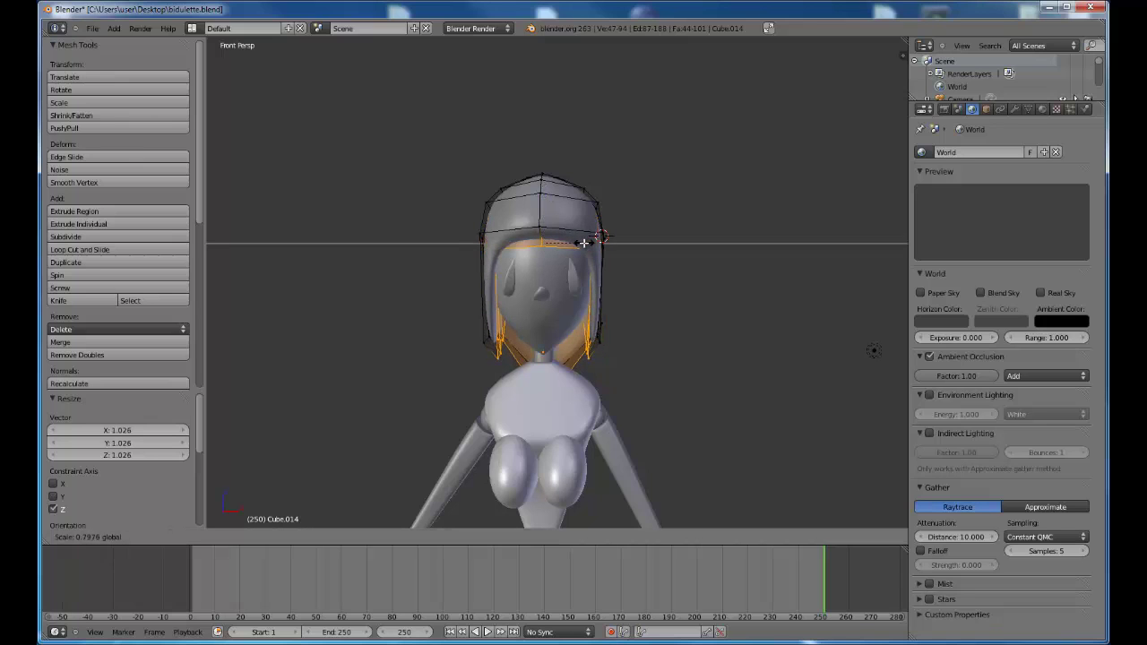
{"action": "left_click", "coordinate": [584, 242]}
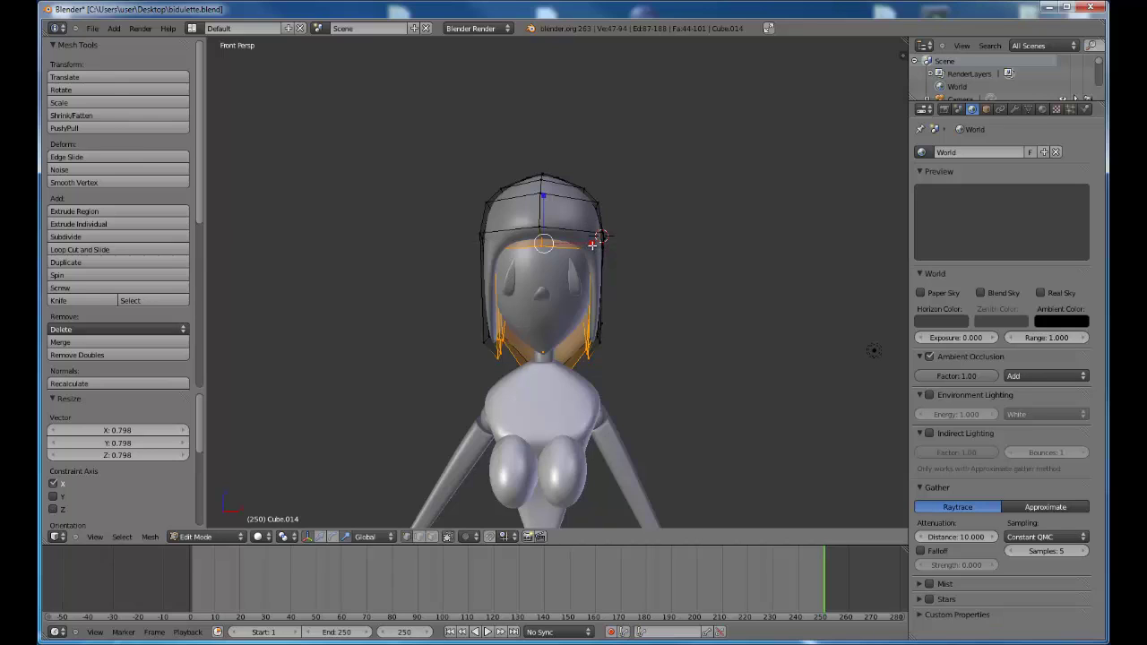
{"action": "key", "text": "s"}
{"action": "key", "text": "x"}
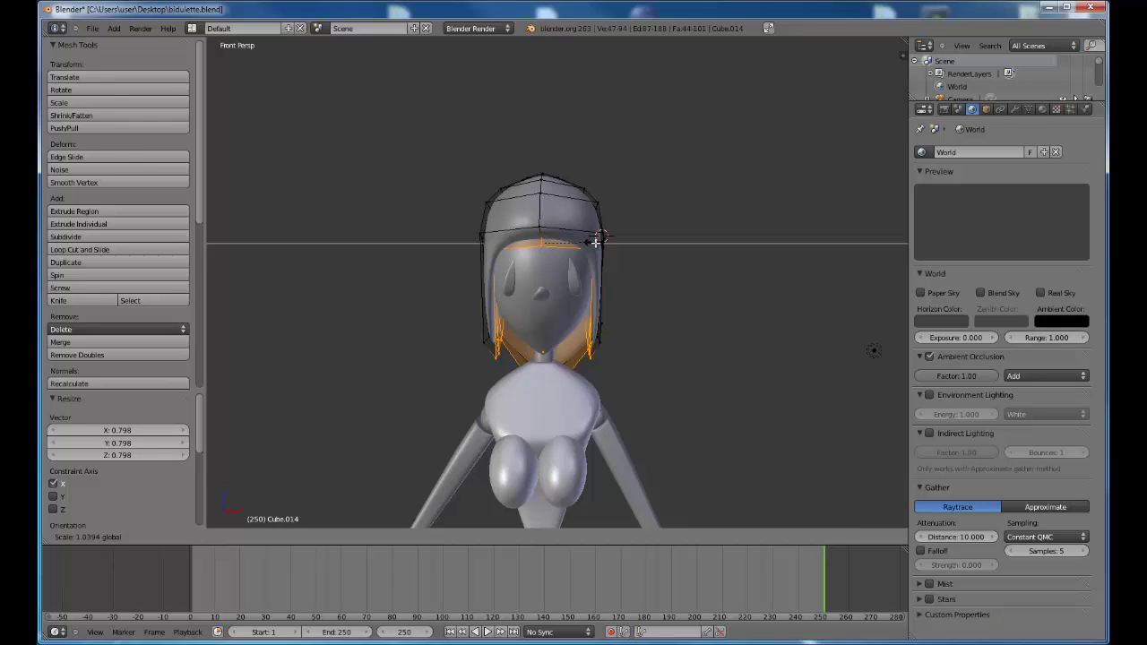
{"action": "left_click", "coordinate": [597, 242]}
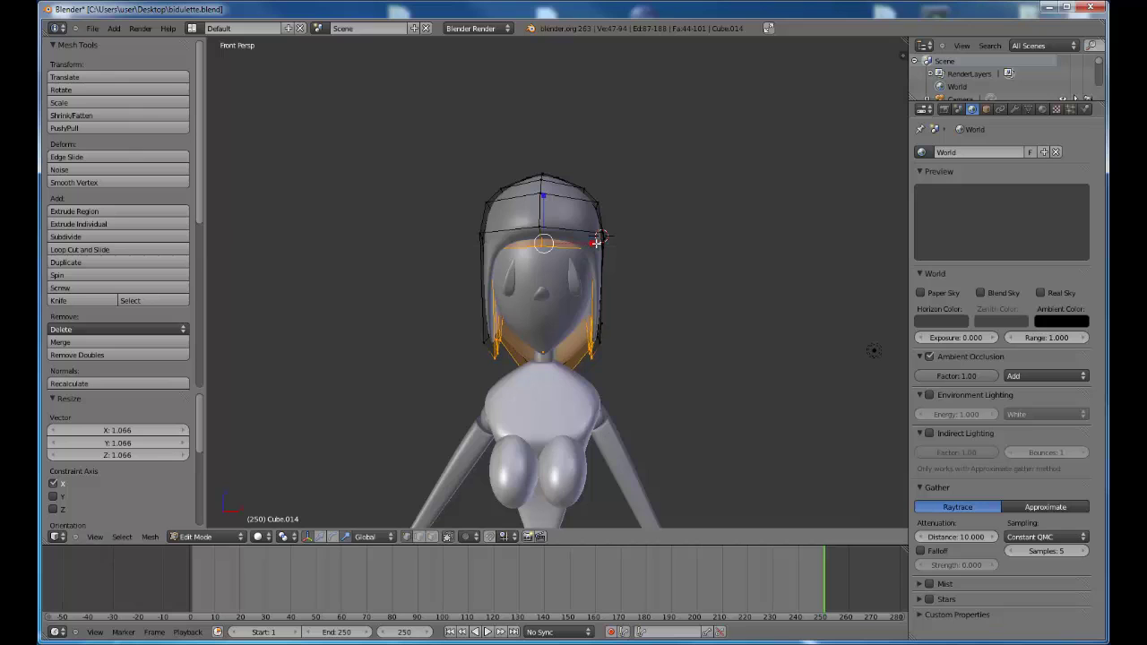
Step: Deselect the mesh, return to Object Mode and check the smoothed hair from the side and front
{"action": "key", "text": "a"}
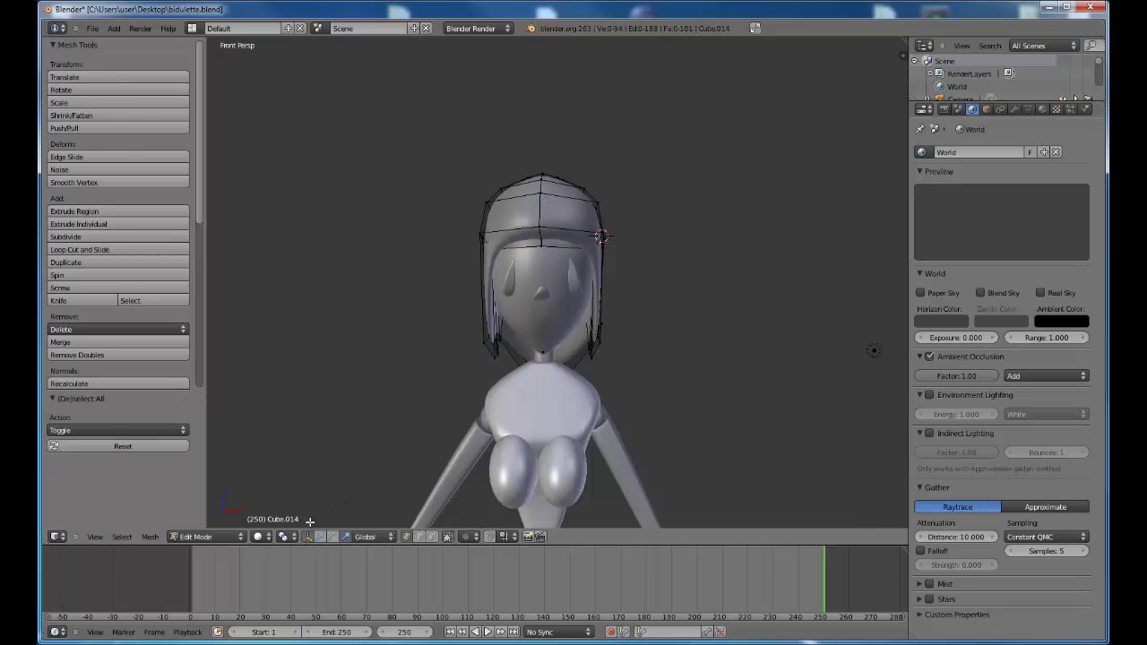
{"action": "left_click", "coordinate": [214, 540]}
{"action": "left_click", "coordinate": [202, 525]}
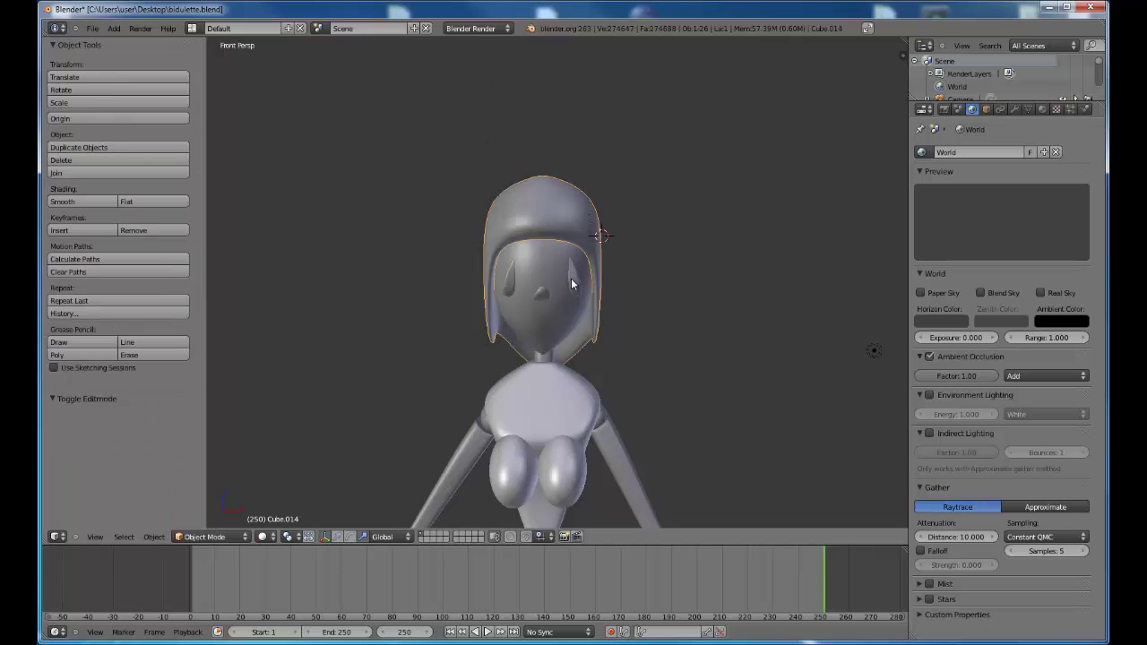
{"action": "key", "text": "KP_3"}
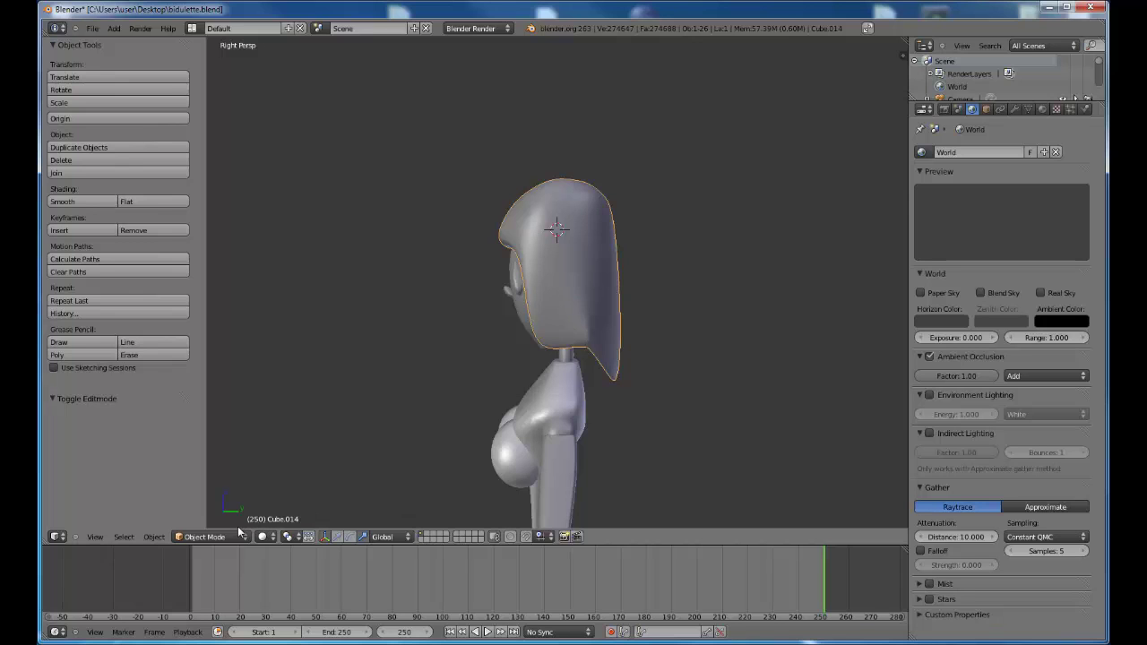
{"action": "left_click", "coordinate": [210, 536]}
{"action": "left_click", "coordinate": [699, 304]}
{"action": "key", "text": "KP_1"}
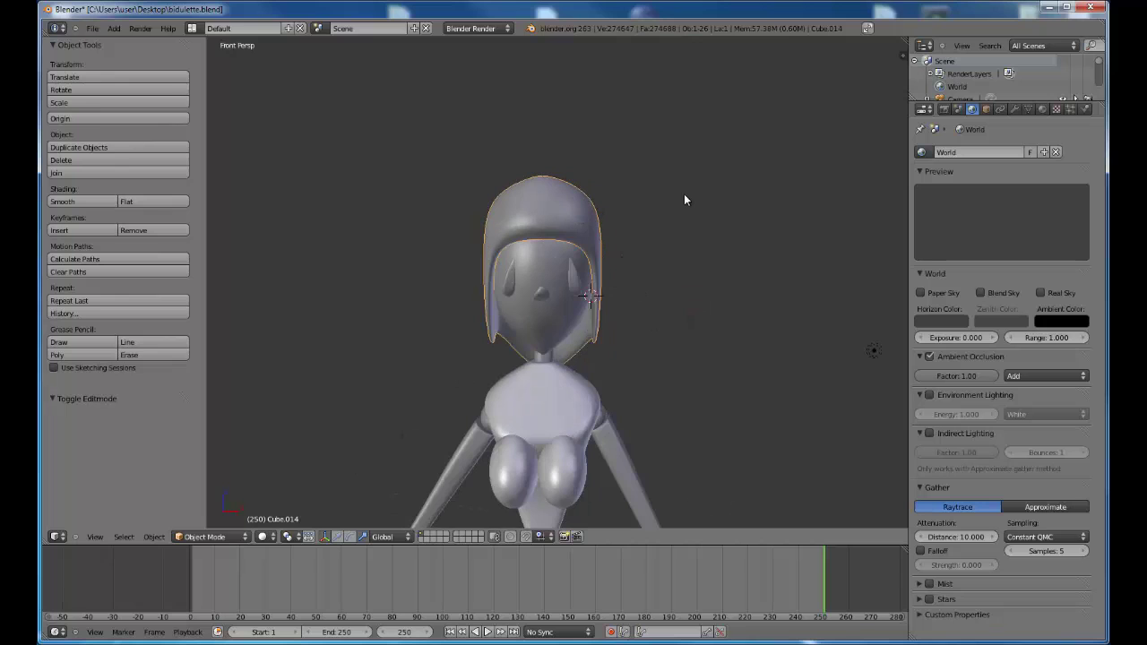
Step: Create a new material for the hair object and name it cheveux_1
{"action": "left_click", "coordinate": [1043, 110]}
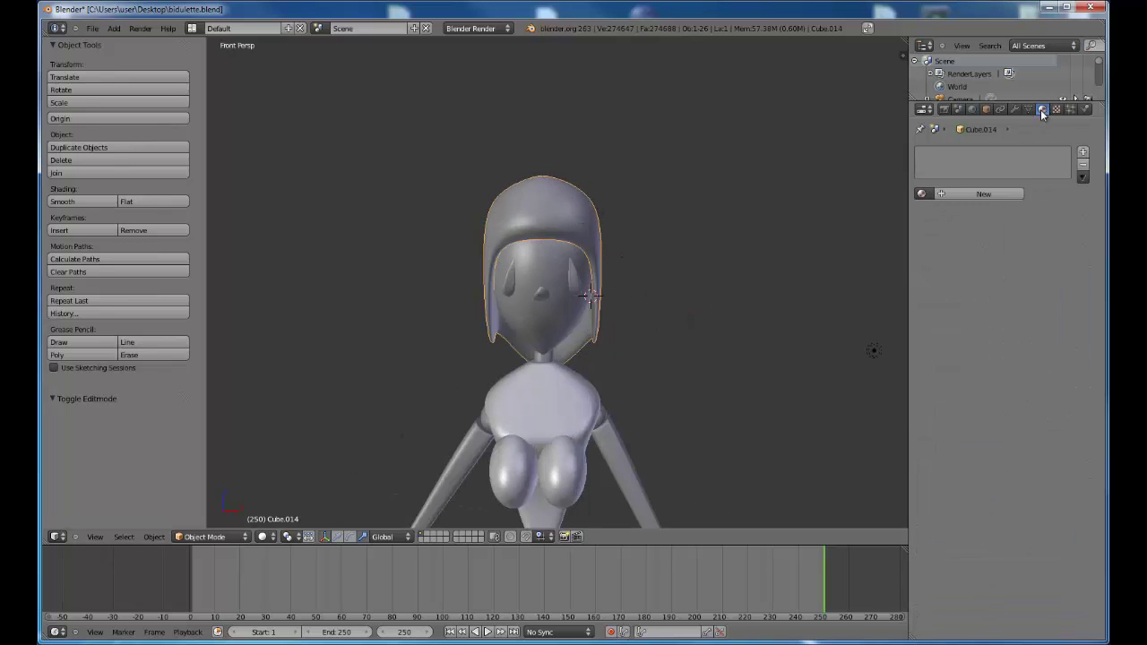
{"action": "left_click", "coordinate": [950, 194]}
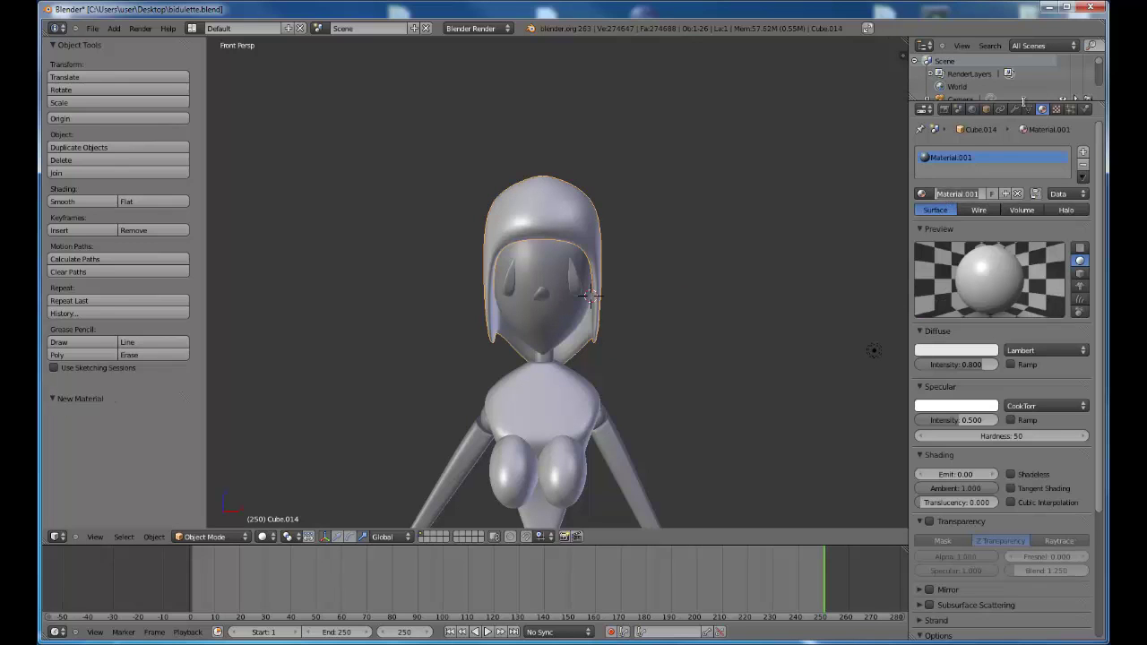
{"action": "type", "text": "chev"}
{"action": "type", "text": "_1"}
{"action": "key", "text": "Return"}
Step: Add a new texture of type Image or Movie to the hair material and name it cheveux_texture
{"action": "left_click", "coordinate": [1057, 110]}
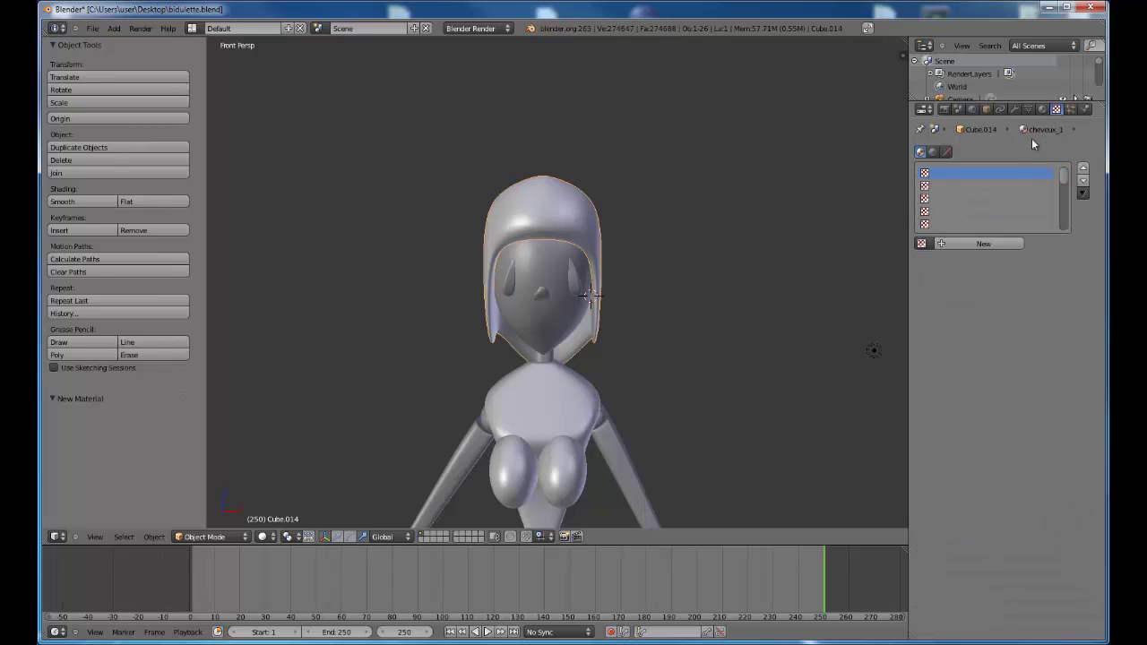
{"action": "left_click", "coordinate": [957, 246]}
{"action": "left_click", "coordinate": [1001, 260]}
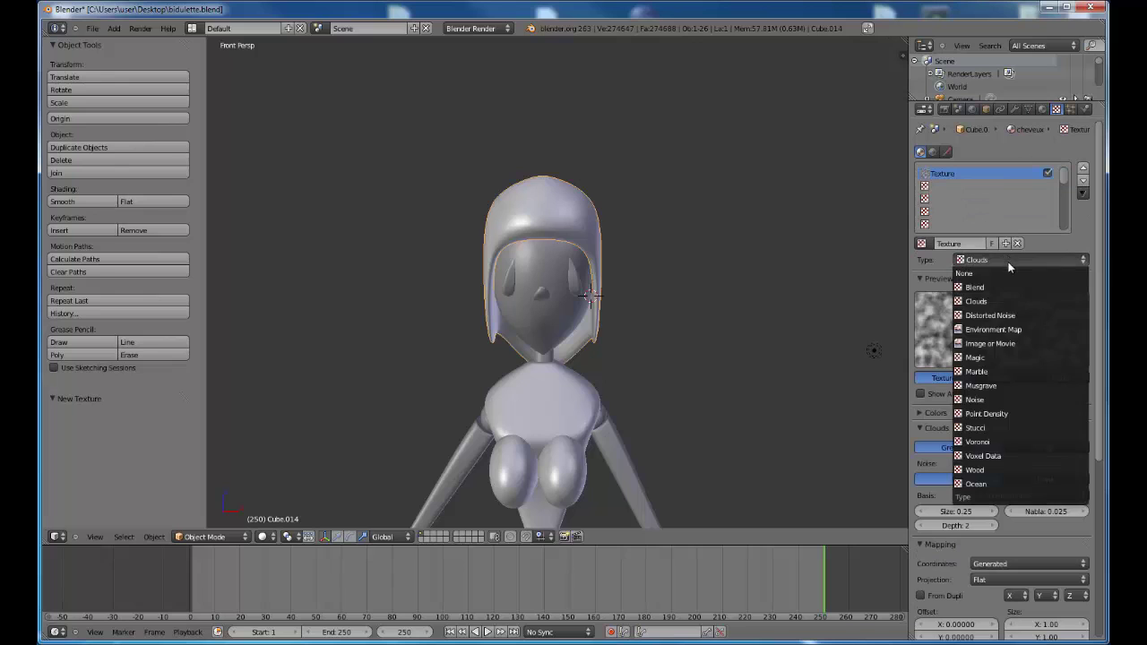
{"action": "left_click", "coordinate": [1001, 343]}
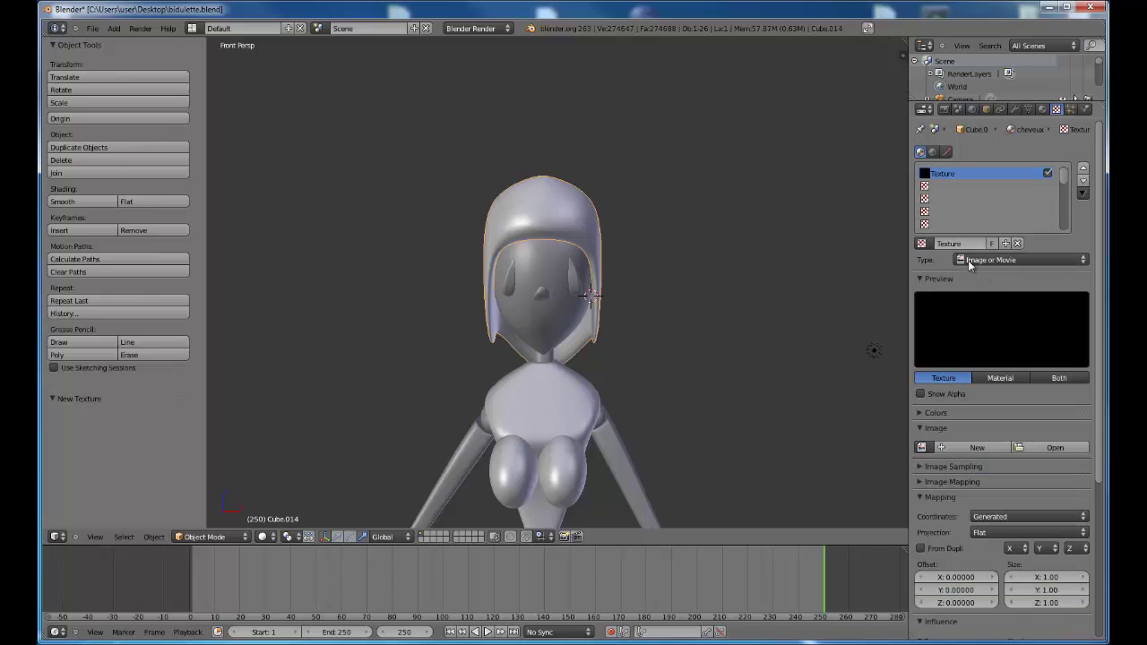
{"action": "left_click", "coordinate": [952, 243]}
{"action": "type", "text": "cheveux_texture"}
{"action": "key", "text": "Return"}
Step: Load straight_dark_hair_texture.jpg from the Desktop as the texture image and preview both texture and material
{"action": "left_click", "coordinate": [1044, 448]}
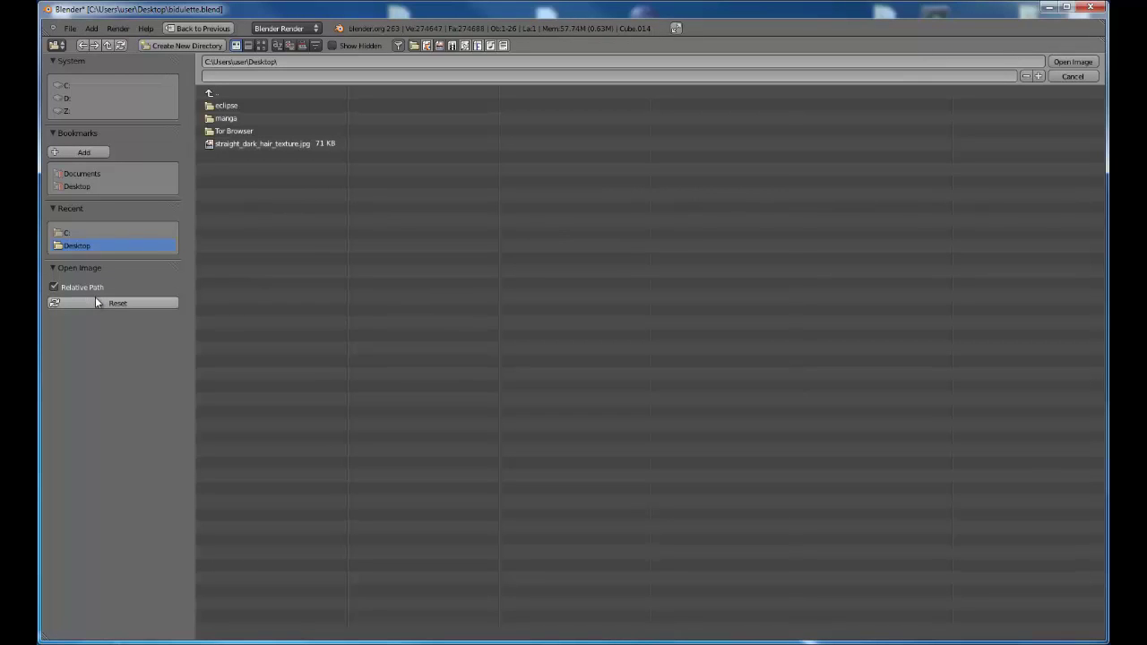
{"action": "left_click", "coordinate": [271, 144]}
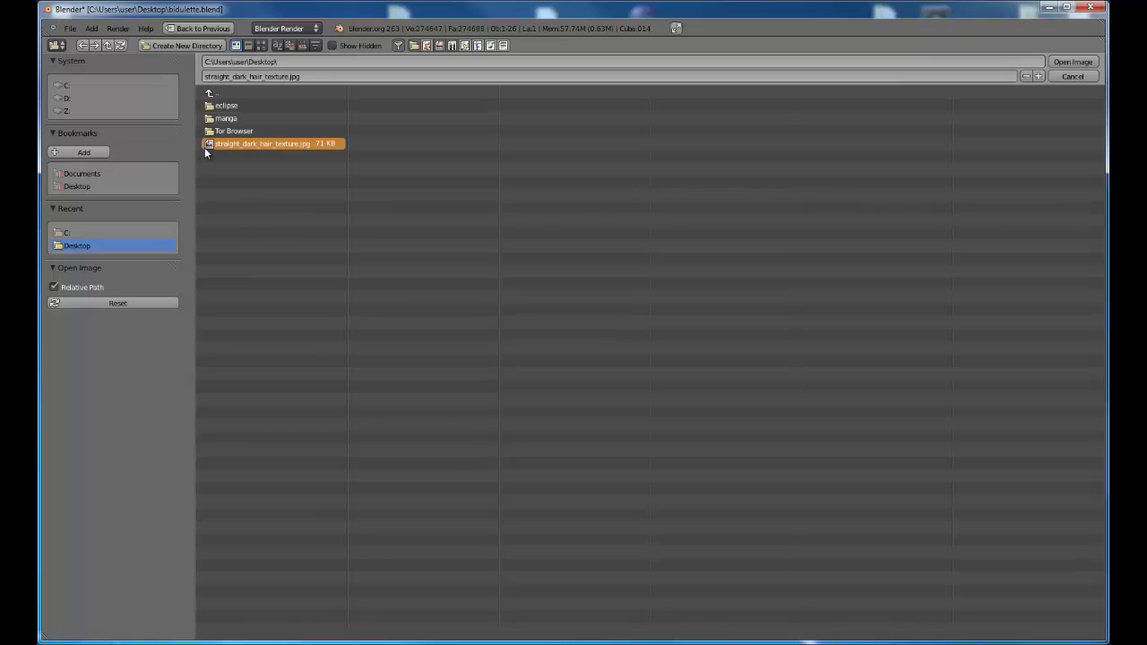
{"action": "left_click", "coordinate": [1073, 62]}
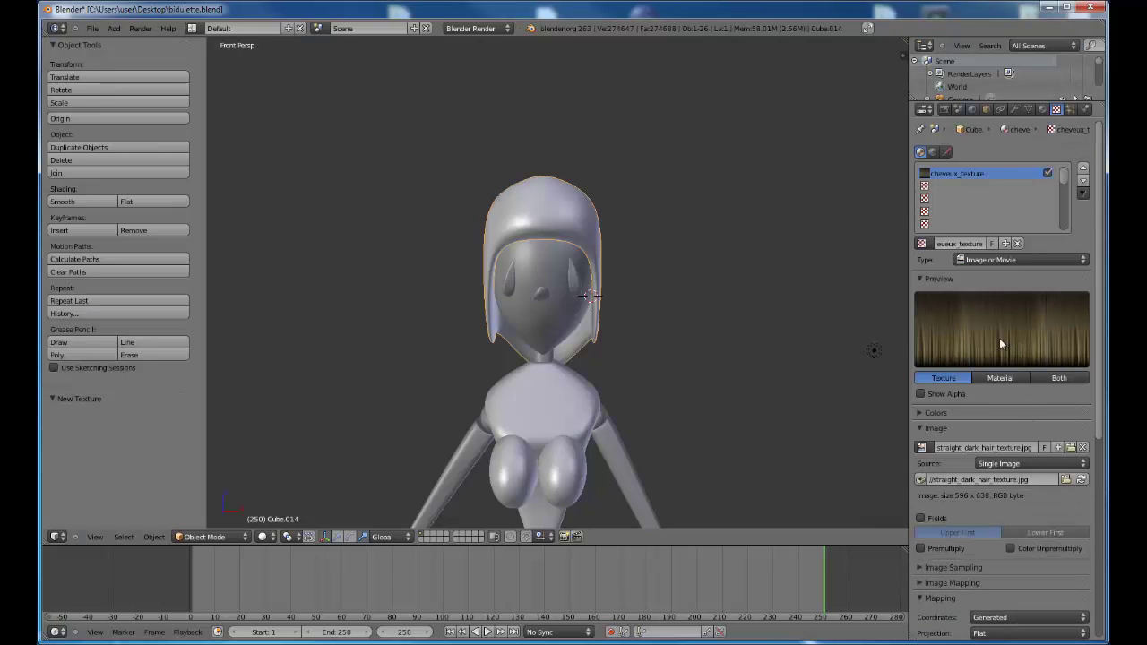
{"action": "left_click", "coordinate": [1060, 376]}
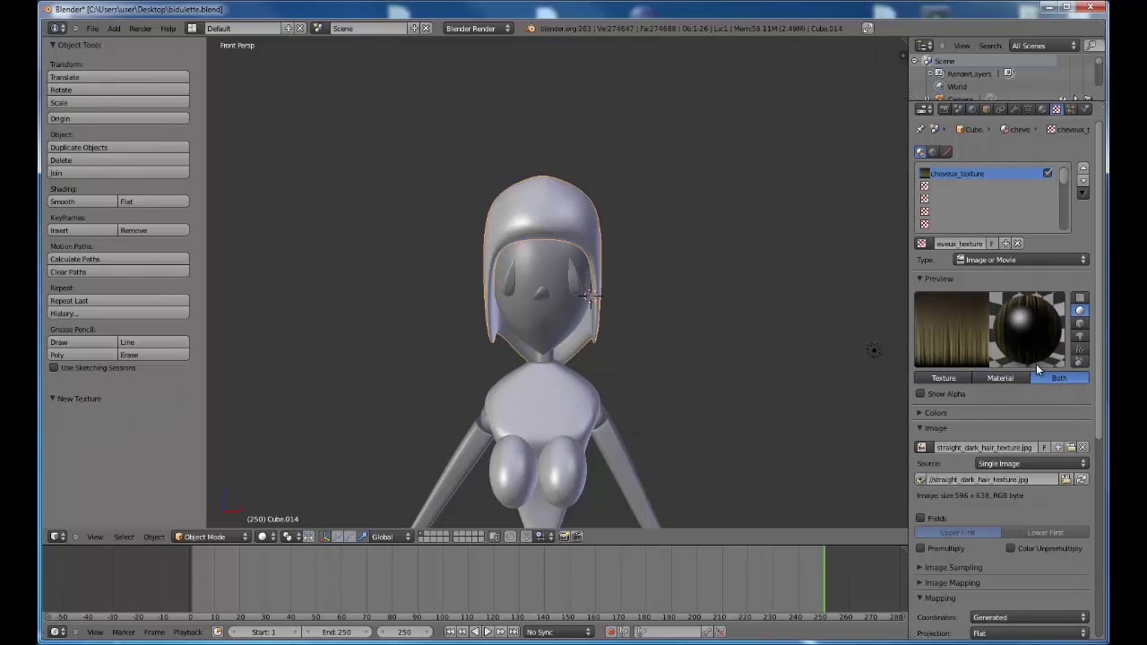
Step: Set the image sampling filter size of the cheveux_texture hair texture to 0.50
{"action": "scroll", "coordinate": [968, 415], "scroll_direction": "down", "scroll_amount": 2}
{"action": "left_click", "coordinate": [921, 376]}
{"action": "left_click", "coordinate": [922, 395]}
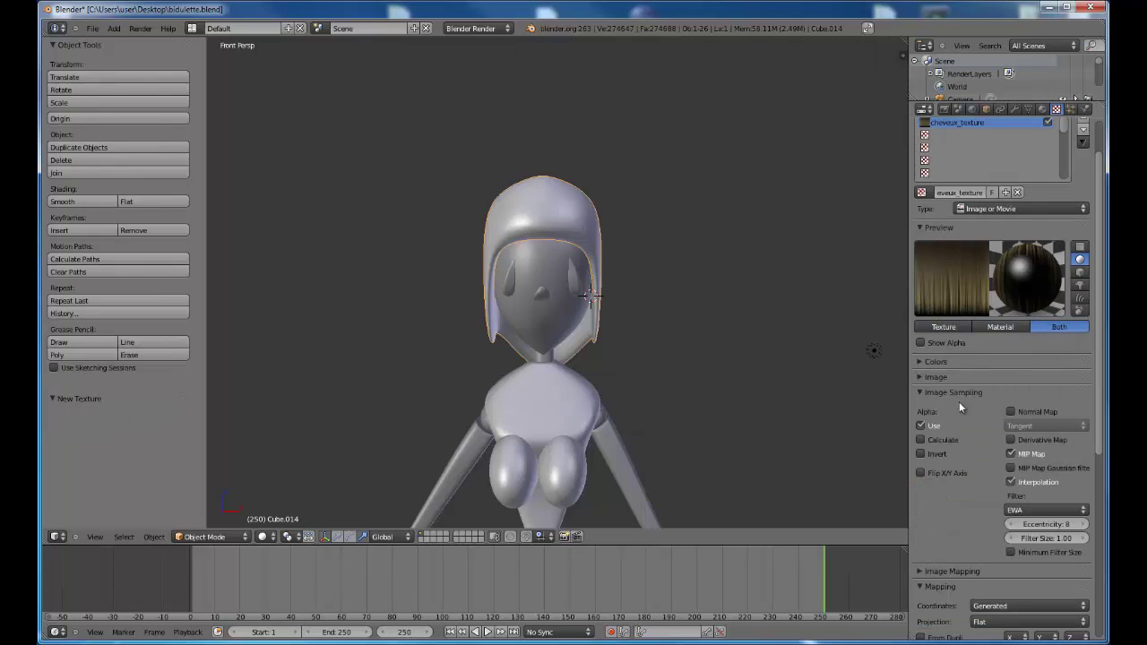
{"action": "left_click", "coordinate": [1043, 541]}
{"action": "type", "text": "0."}
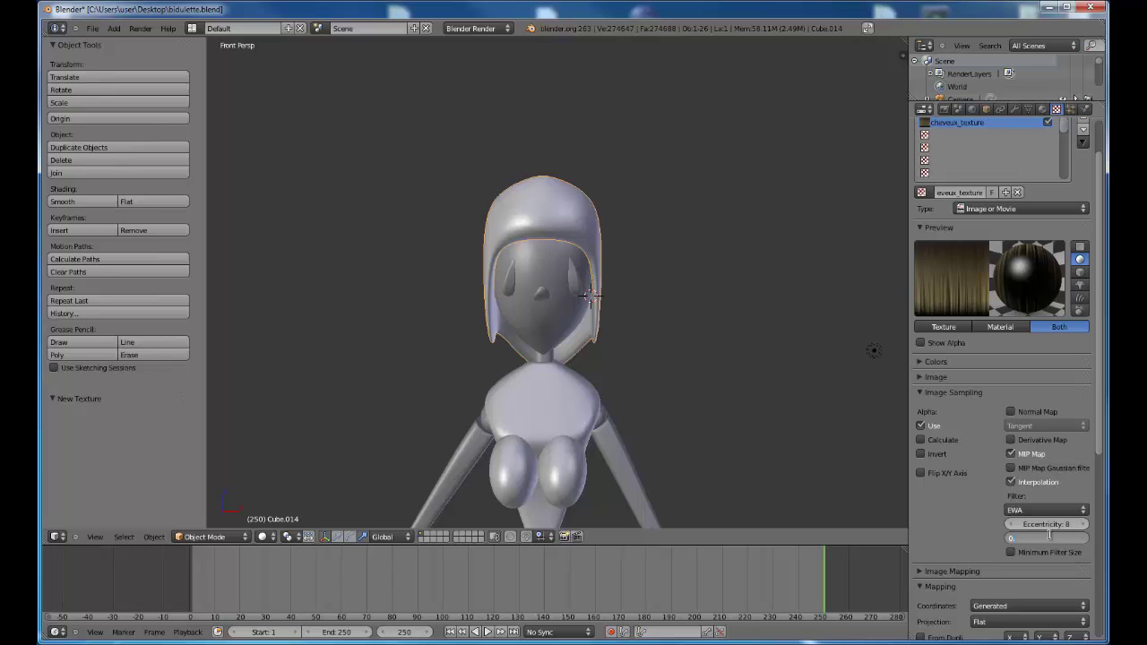
{"action": "type", "text": "5"}
{"action": "key", "text": "Return"}
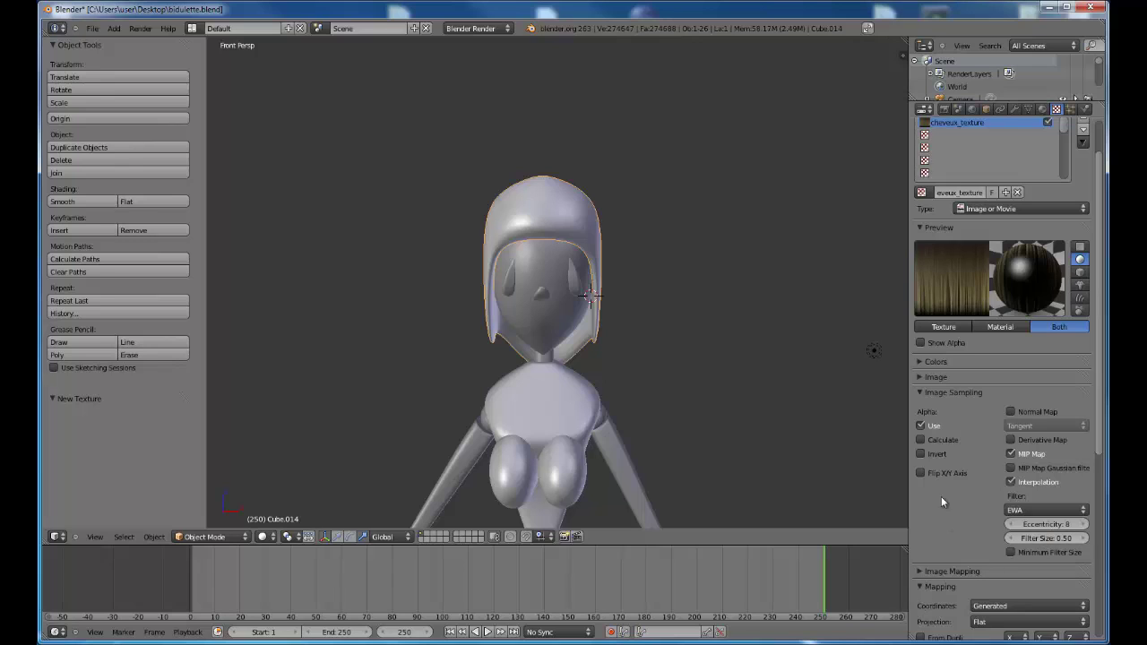
{"action": "left_click", "coordinate": [923, 393]}
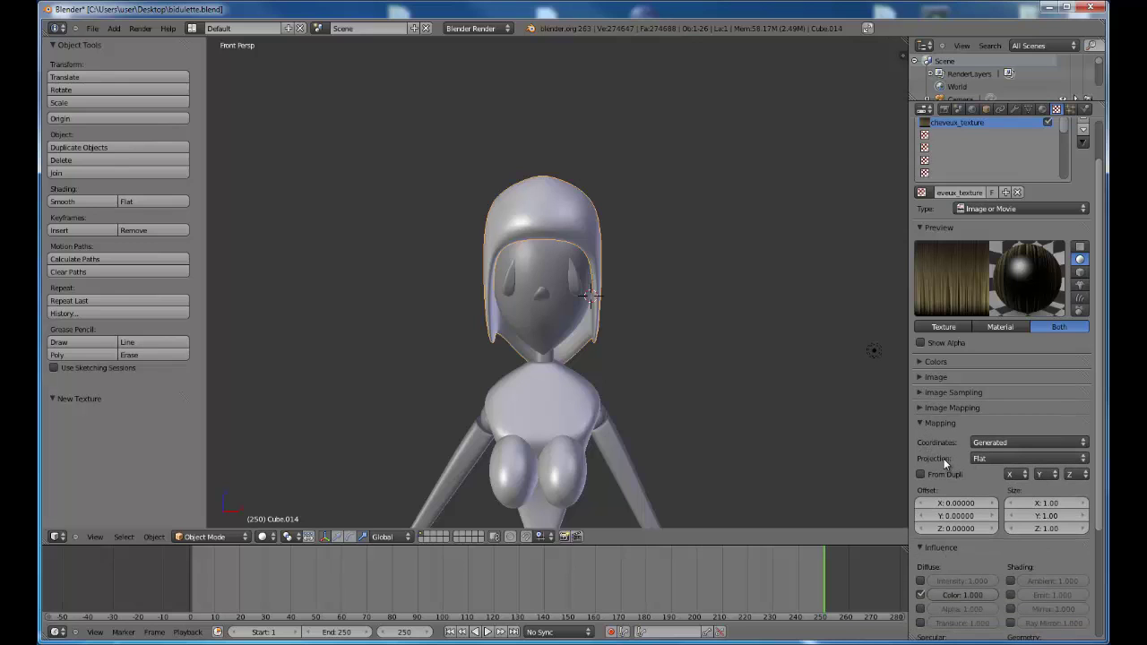
Step: Set the hair texture's mapping projection to Sphere
{"action": "left_click", "coordinate": [1016, 457]}
{"action": "left_click", "coordinate": [1021, 458]}
{"action": "left_click", "coordinate": [1016, 406]}
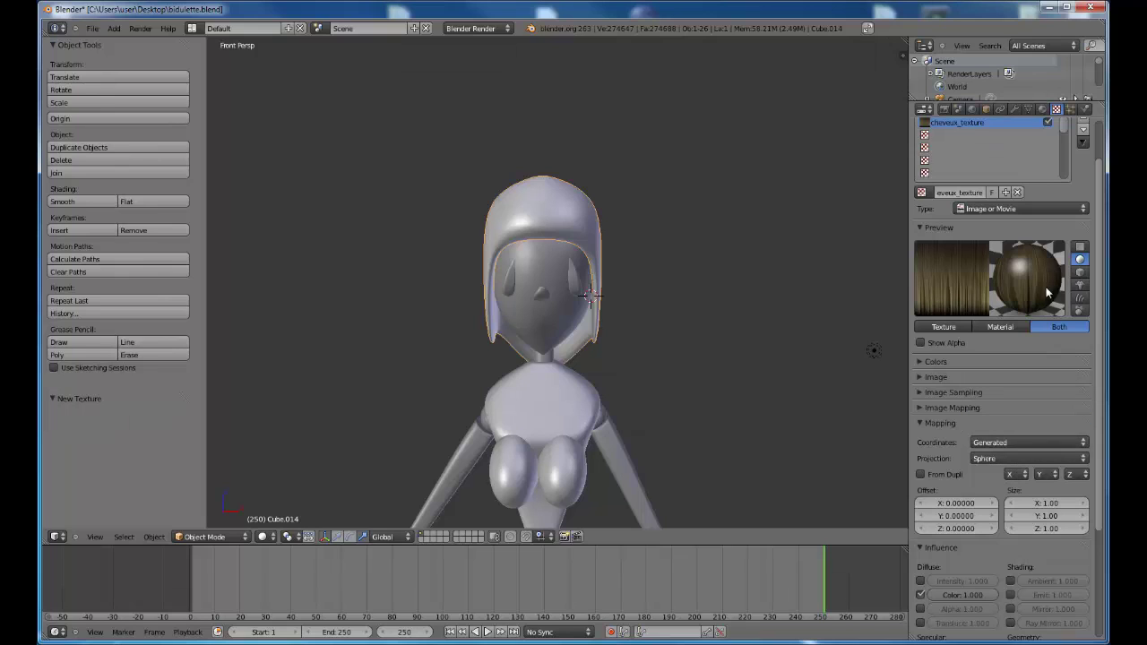
Step: Try the Cube projection for the hair texture, compare it on cube and sphere previews, and return to Sphere projection
{"action": "left_click", "coordinate": [1010, 458]}
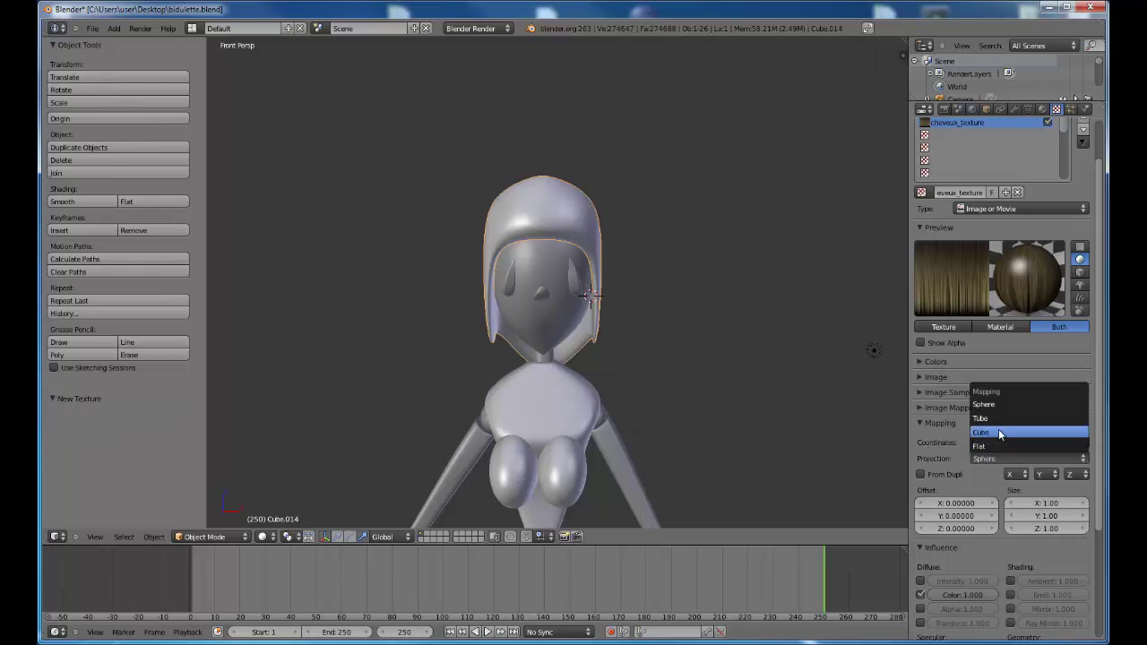
{"action": "left_click", "coordinate": [999, 430]}
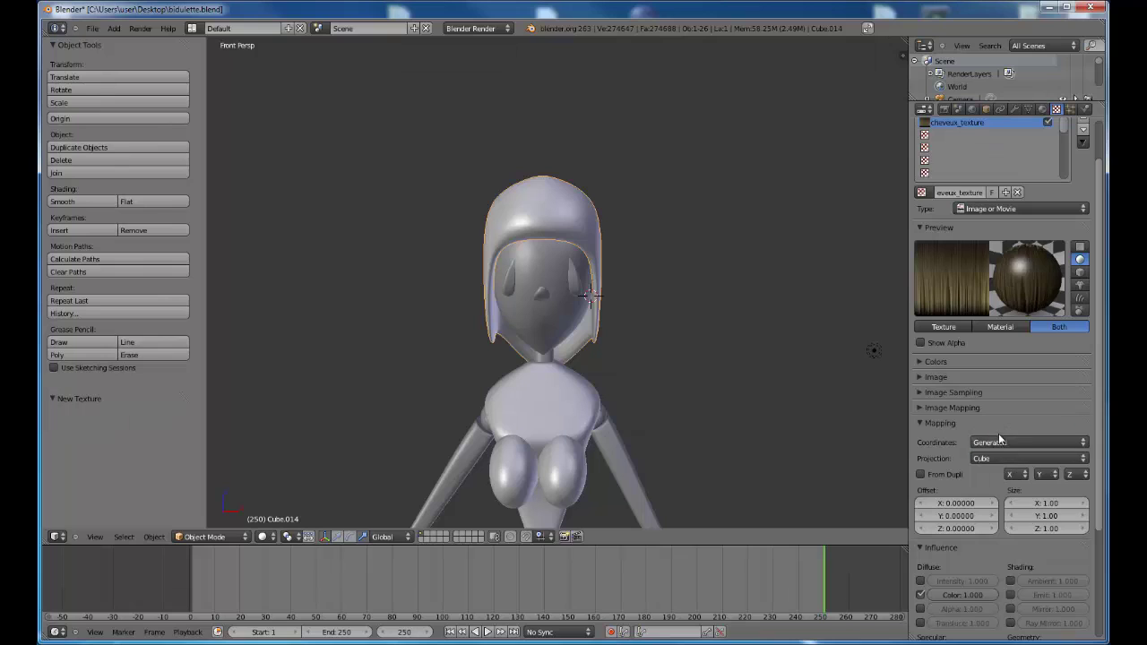
{"action": "left_click", "coordinate": [1081, 272]}
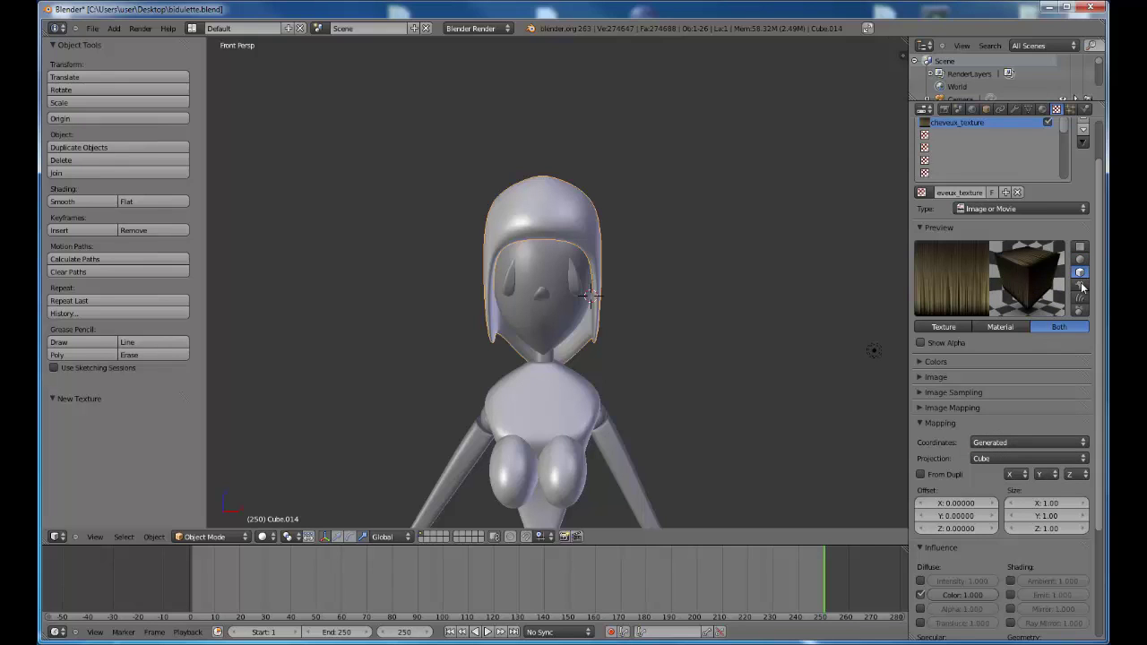
{"action": "left_click", "coordinate": [1080, 259]}
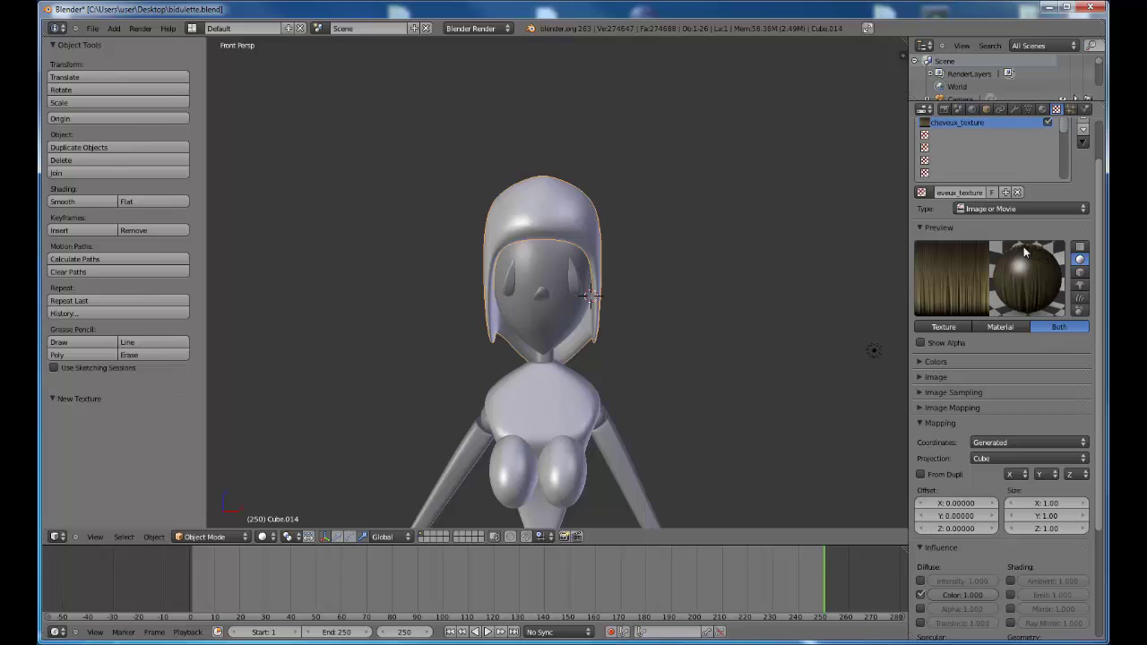
{"action": "left_click", "coordinate": [1012, 457]}
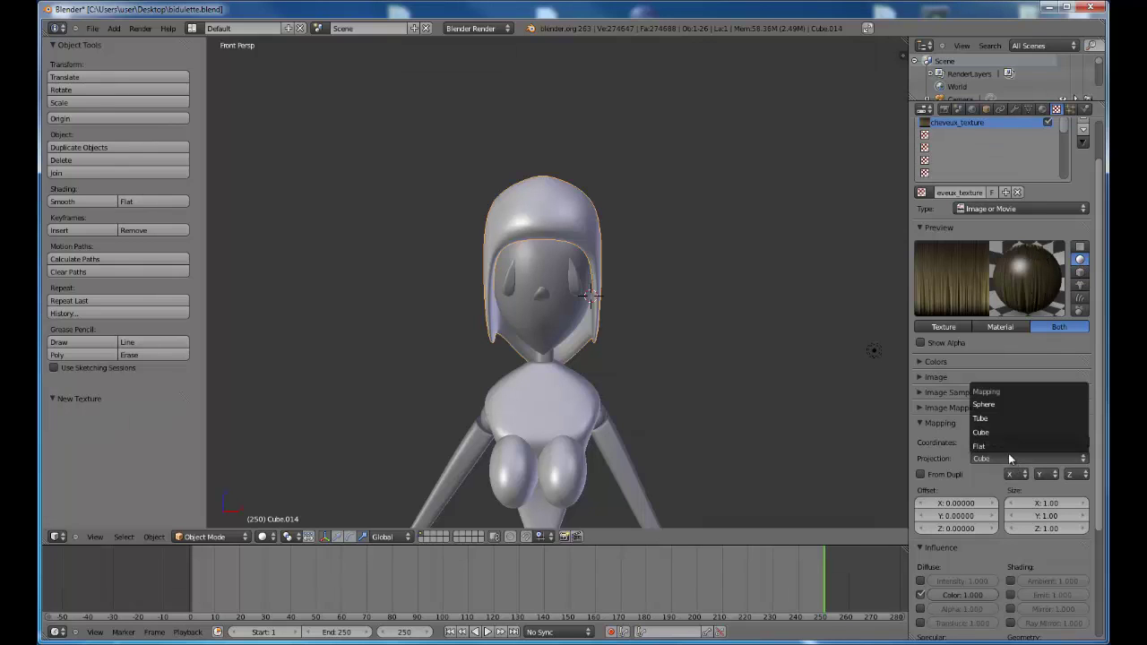
{"action": "left_click", "coordinate": [1003, 408]}
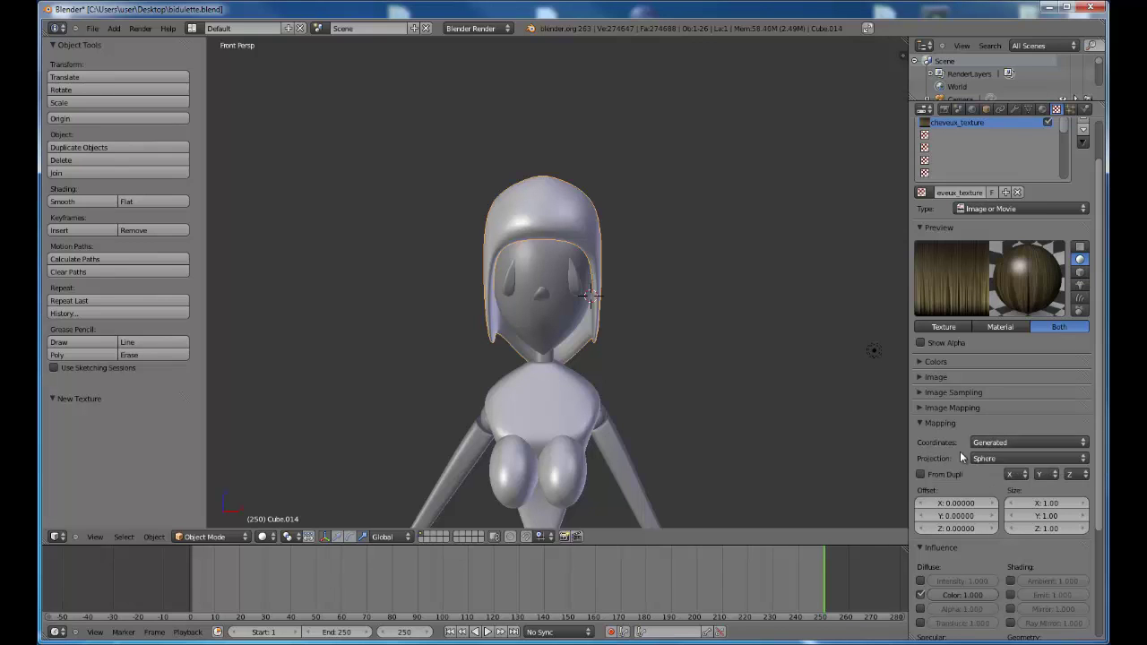
Step: Enable the hair texture's Normal influence on the geometry and increase its strength
{"action": "scroll", "coordinate": [954, 457], "scroll_direction": "down", "scroll_amount": 3}
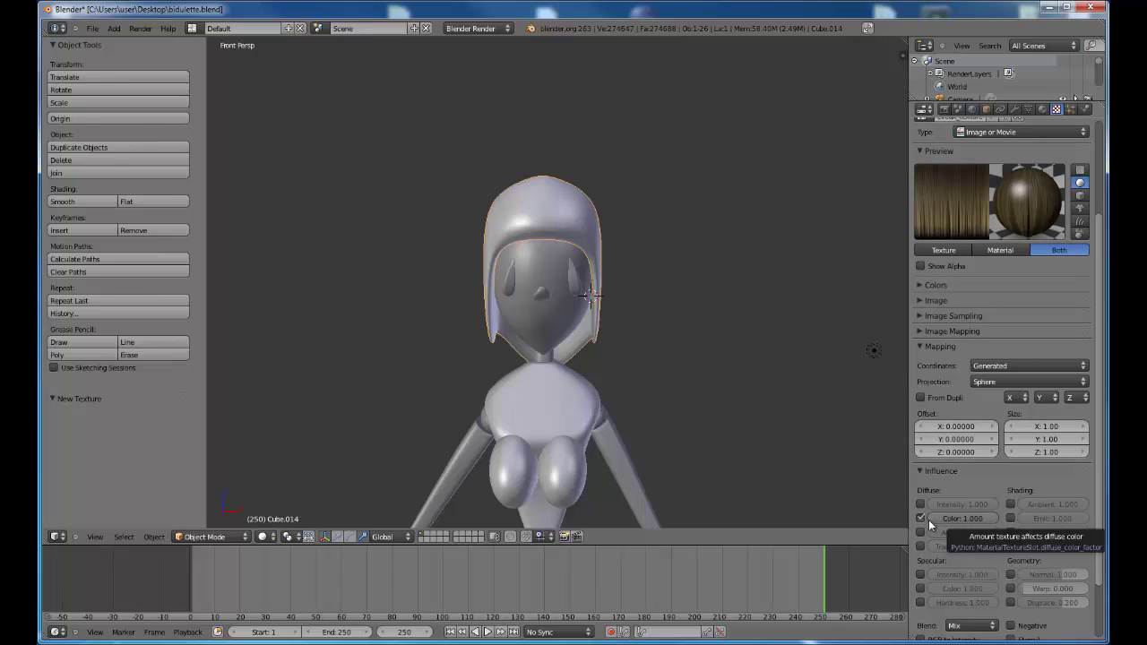
{"action": "left_click", "coordinate": [1010, 574]}
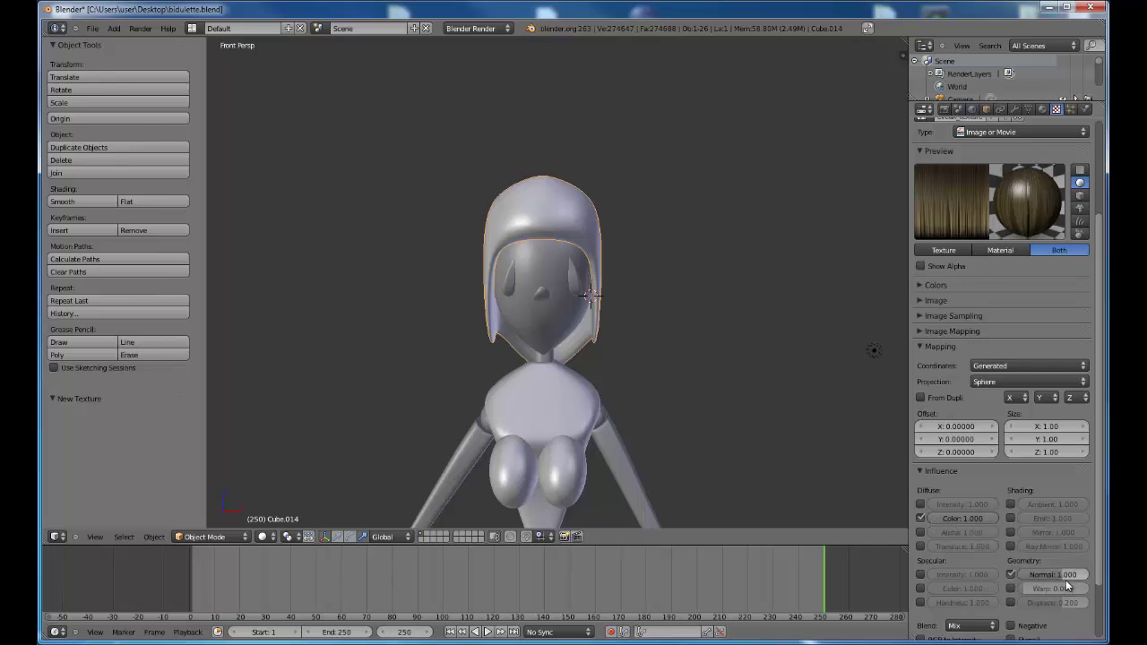
{"action": "left_click_drag", "start_coordinate": [1067, 581], "coordinate": [1075, 581]}
{"action": "left_click_drag", "start_coordinate": [1069, 577], "coordinate": [1071, 577]}
Step: Set the hair material's specular intensity to about 0.148 and hardness to 30, and check the hair in a test render
{"action": "left_click", "coordinate": [1042, 109]}
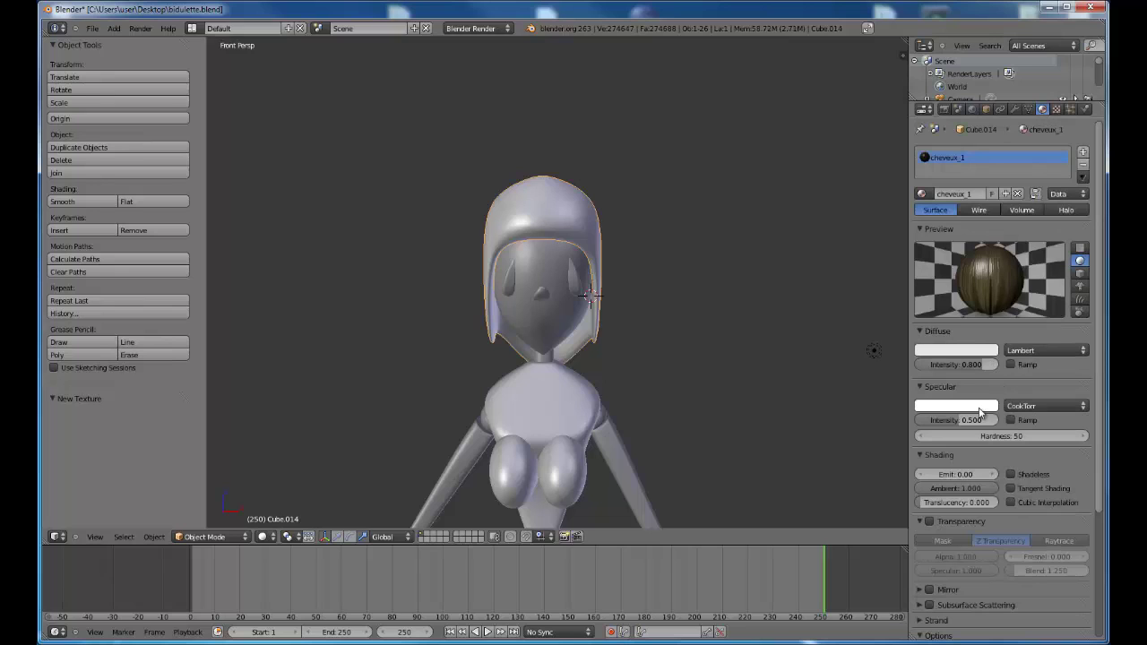
{"action": "left_click_drag", "start_coordinate": [953, 422], "coordinate": [927, 432]}
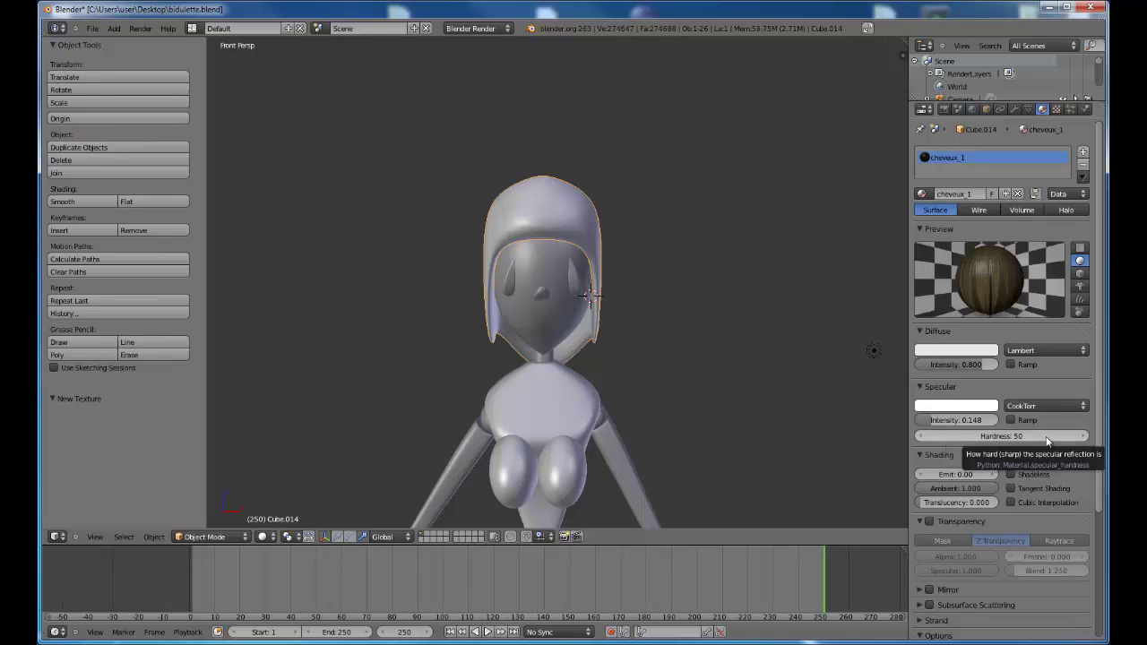
{"action": "left_click", "coordinate": [1023, 437]}
{"action": "type", "text": "30"}
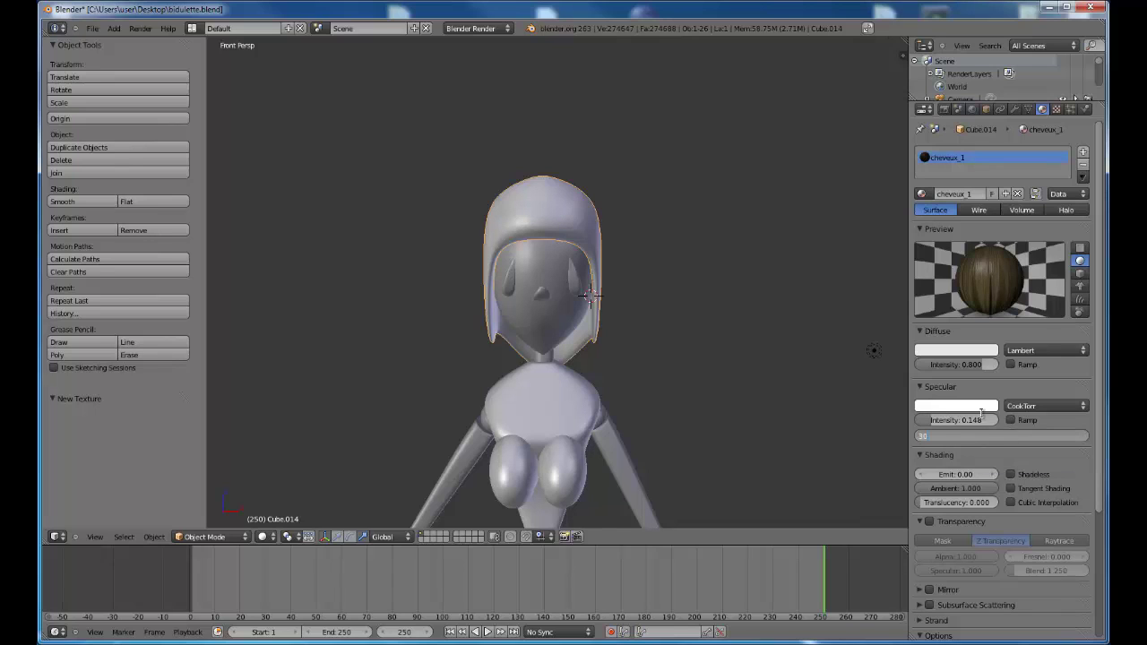
{"action": "key", "text": "Return"}
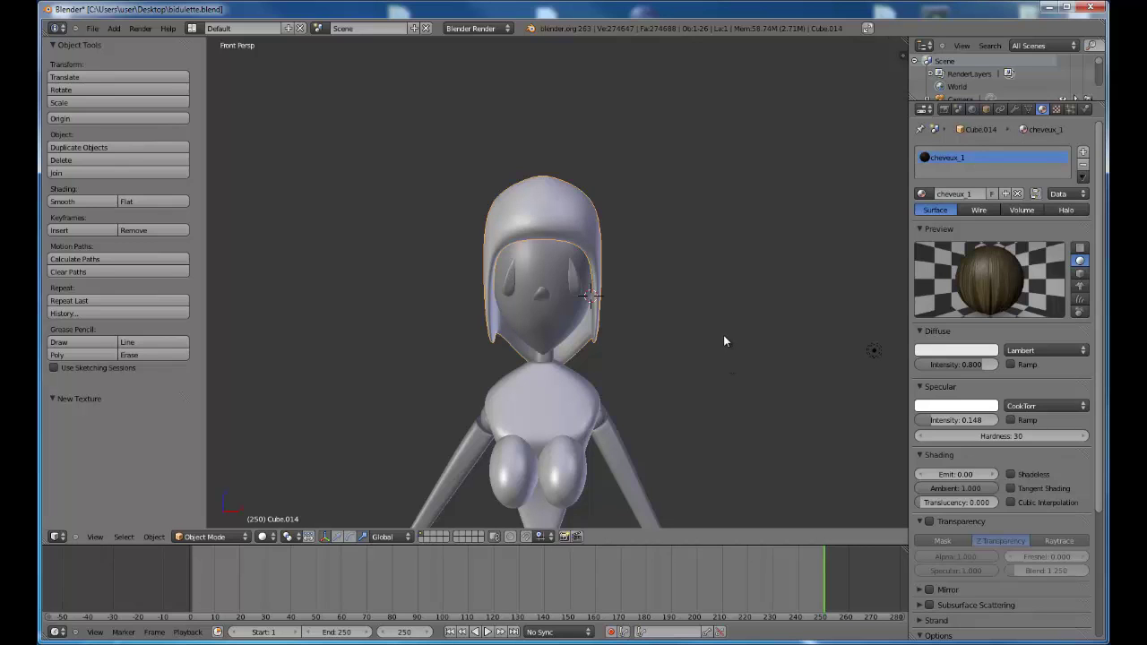
{"action": "key", "text": "F12"}
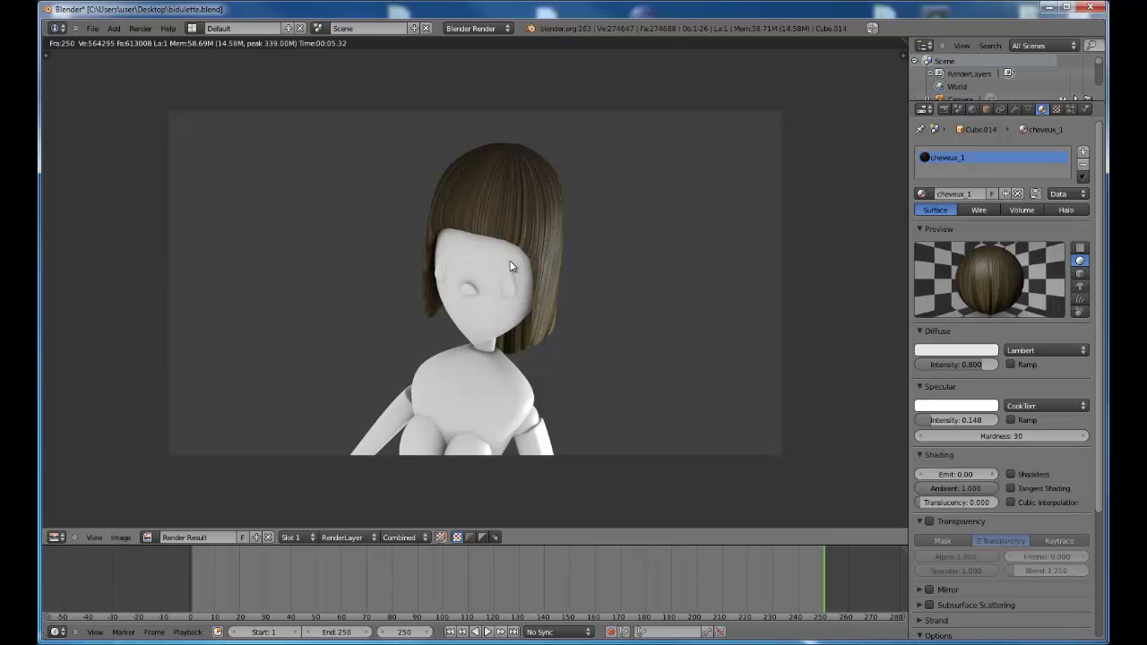
{"action": "key", "text": "Escape"}
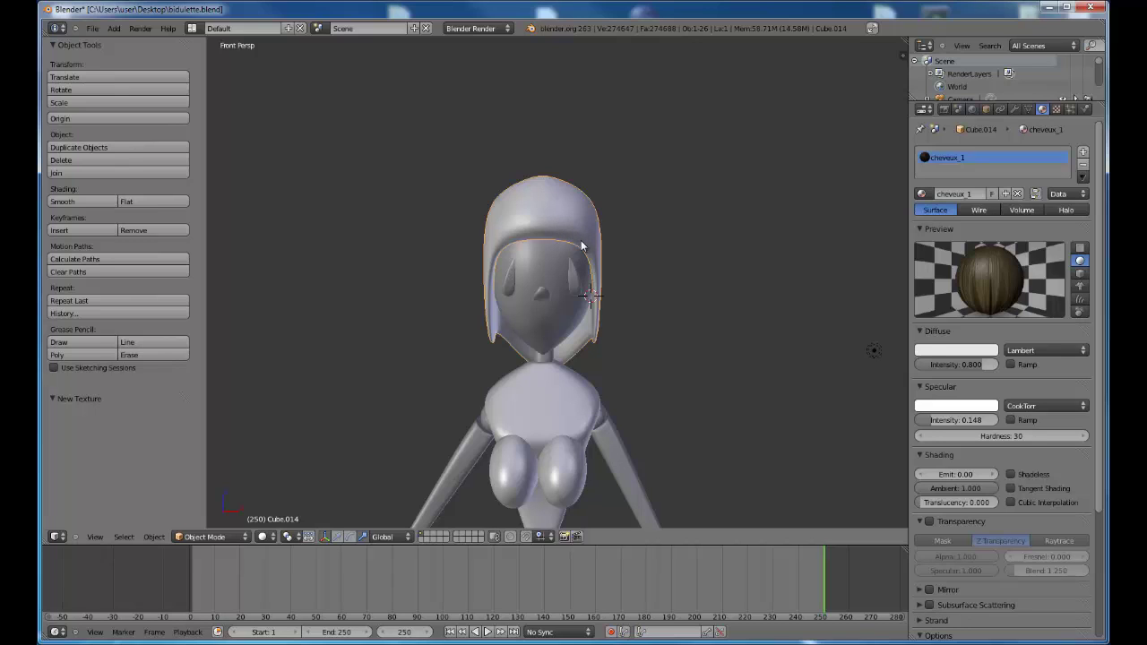
Step: Delete the modelled hair object and select the character's head
{"action": "key", "text": "x"}
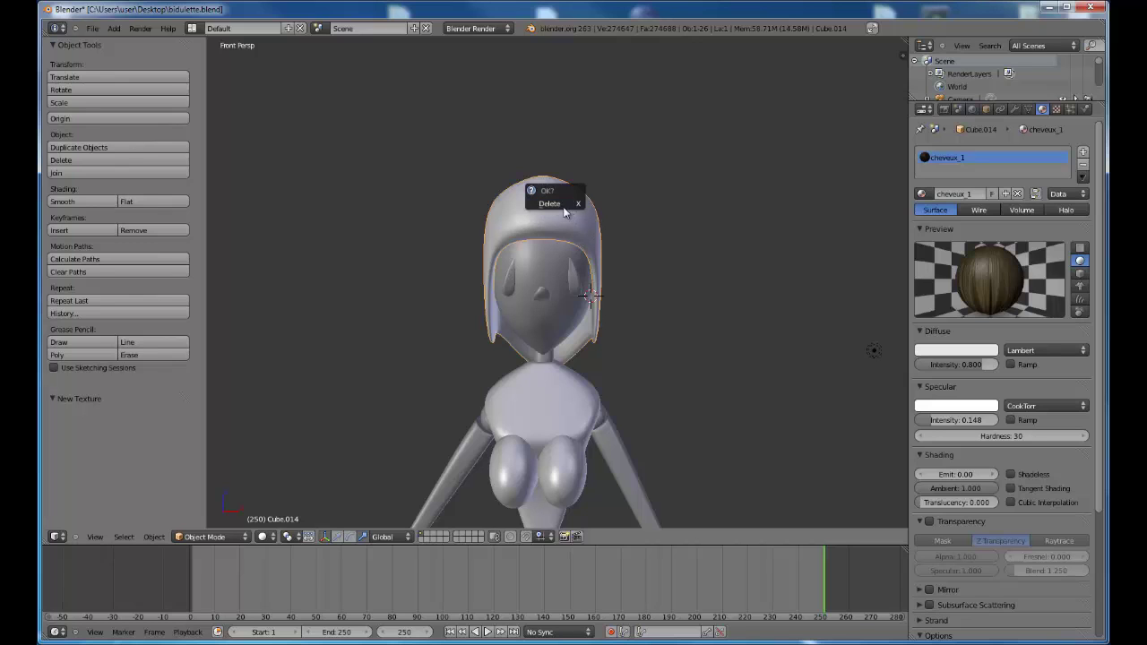
{"action": "left_click", "coordinate": [553, 204]}
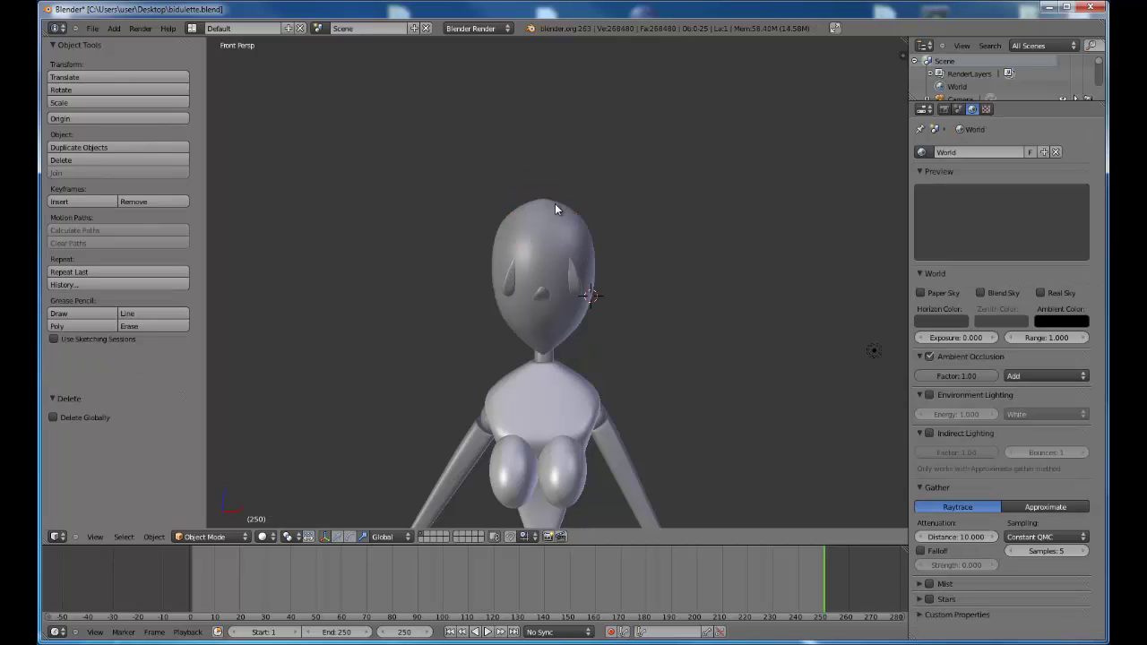
{"action": "right_click", "coordinate": [541, 241]}
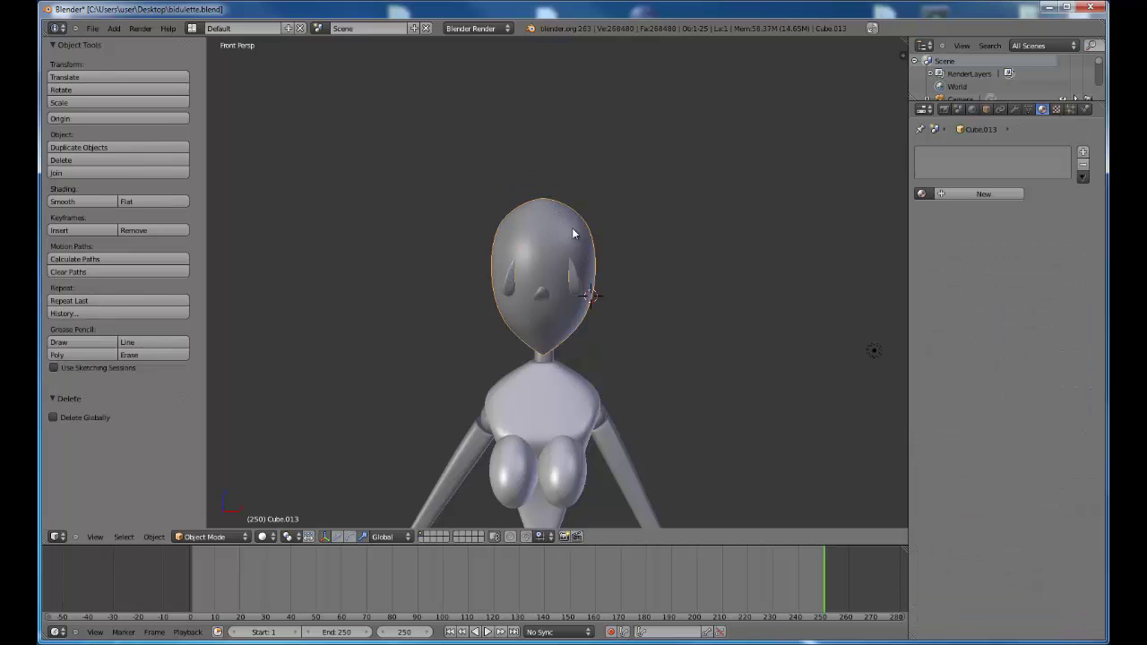
Step: Try a particle system of type Hair on the head, view the strands as a whole, and remove the system
{"action": "left_click", "coordinate": [1070, 108]}
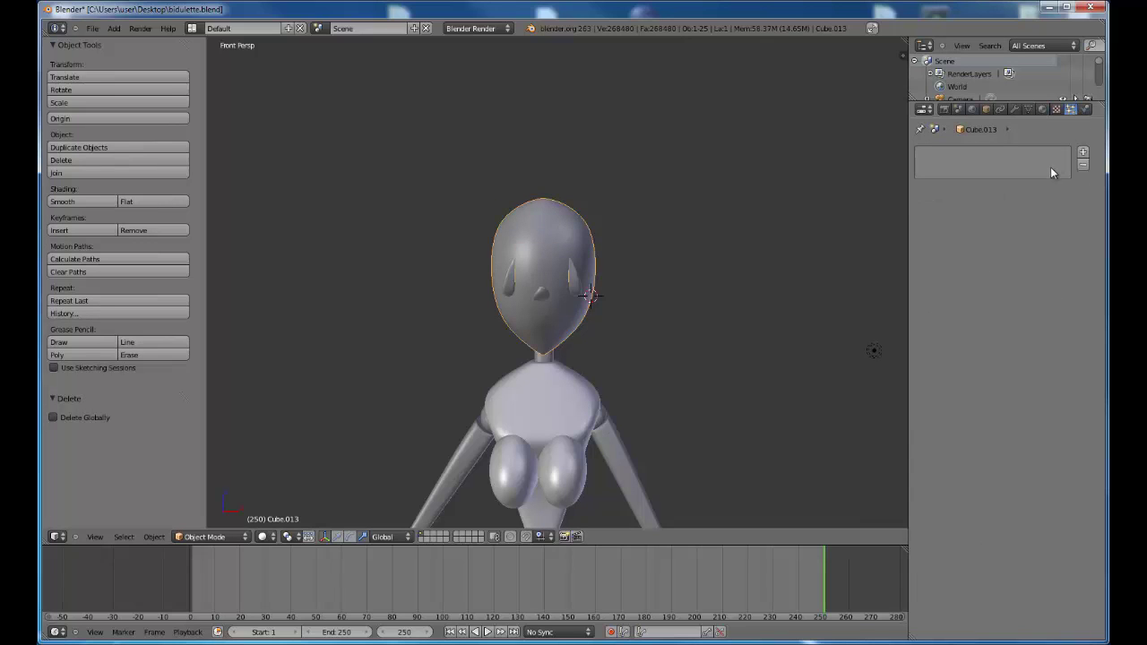
{"action": "left_click", "coordinate": [1082, 152]}
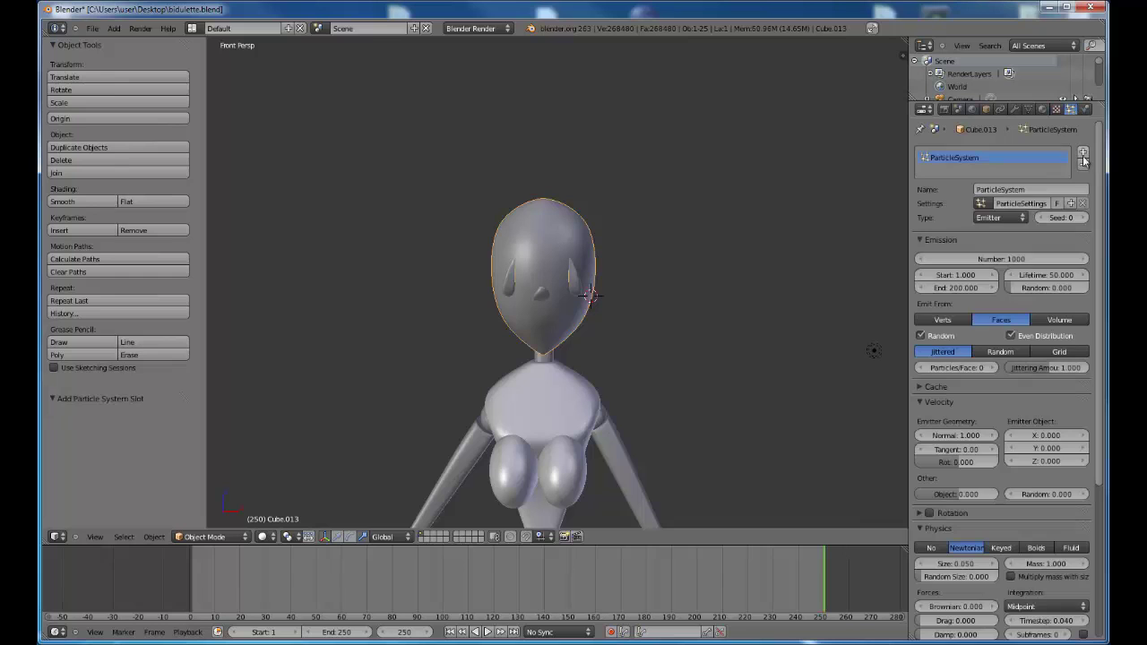
{"action": "left_click", "coordinate": [997, 218]}
{"action": "left_click", "coordinate": [984, 191]}
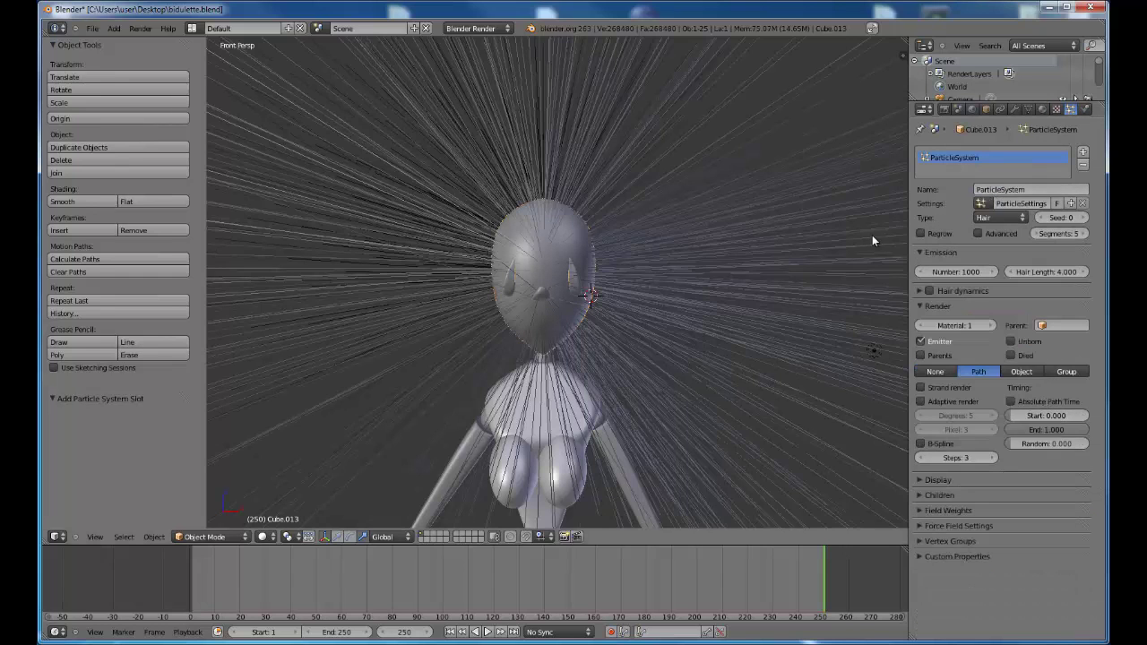
{"action": "scroll", "coordinate": [539, 303], "scroll_direction": "down", "scroll_amount": 8}
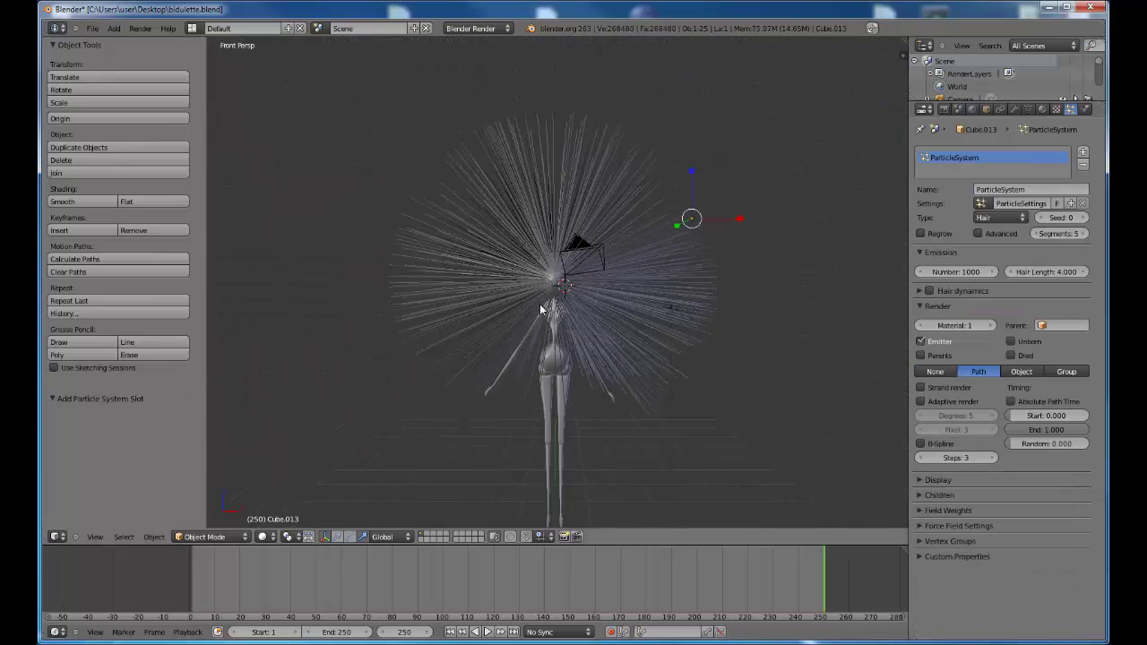
{"action": "scroll", "coordinate": [553, 314], "scroll_direction": "up", "scroll_amount": 8}
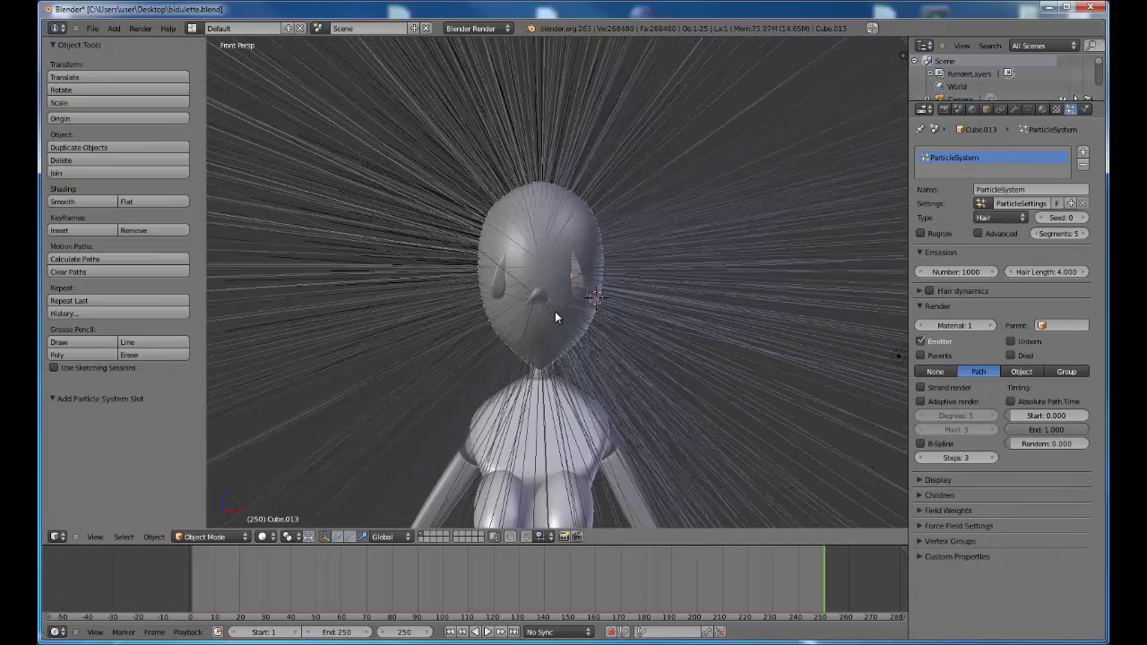
{"action": "left_click", "coordinate": [1083, 165]}
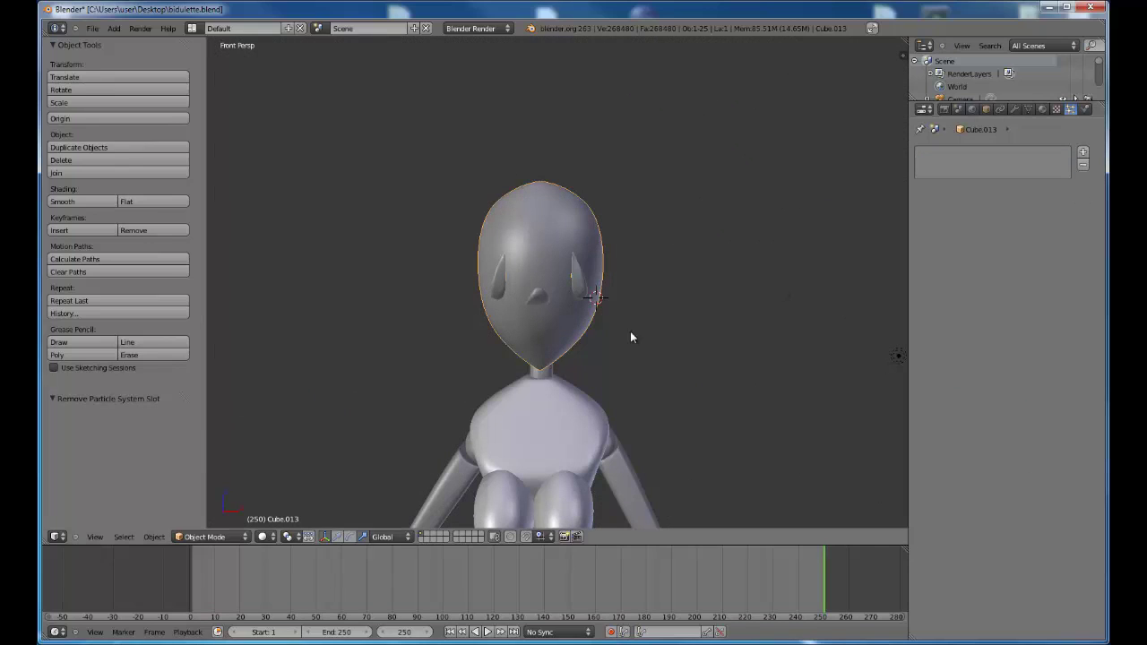
Step: Switch the head to Weight Paint mode in top view and set the brush's strength and jitter to 1.000
{"action": "left_click", "coordinate": [240, 539]}
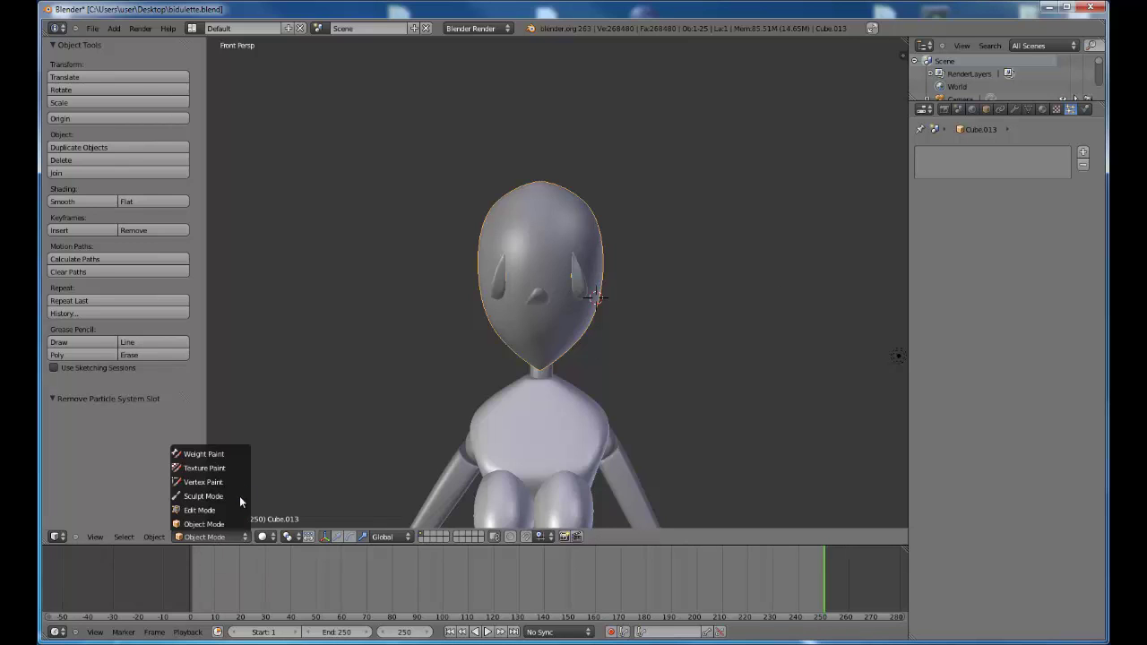
{"action": "left_click", "coordinate": [230, 456]}
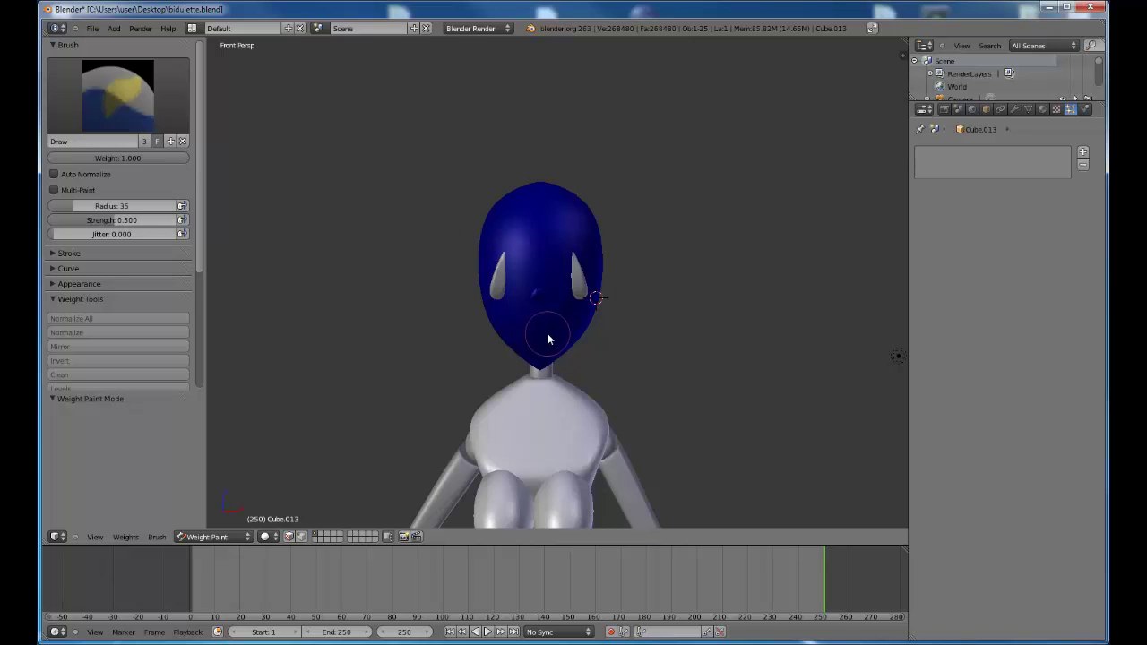
{"action": "key", "text": "KP_7"}
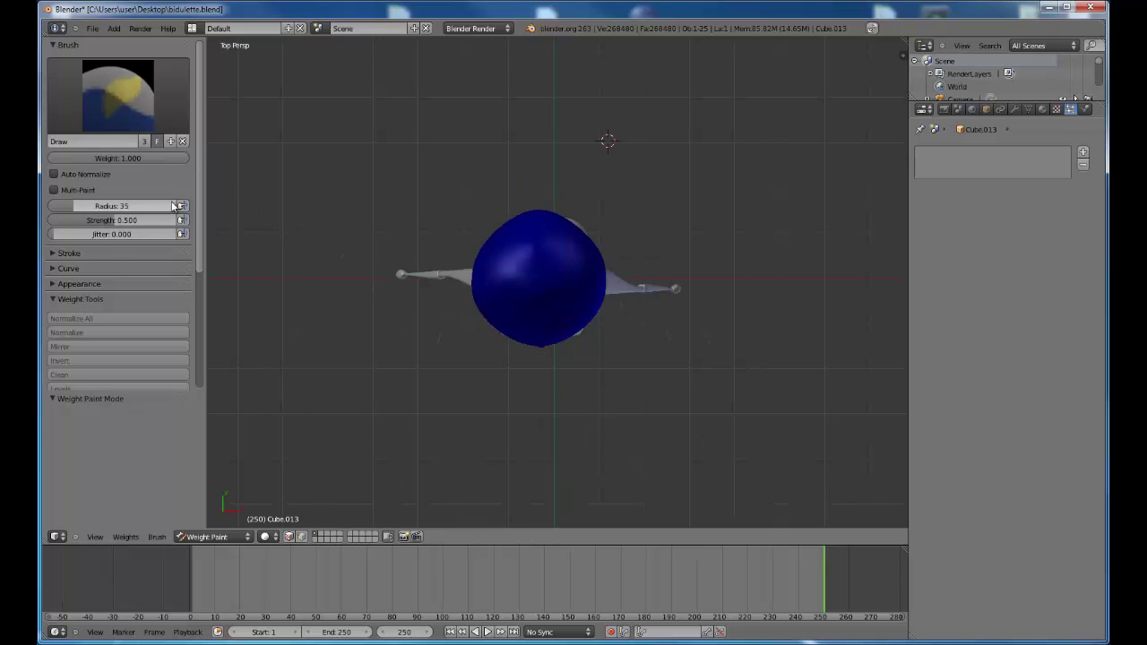
{"action": "left_click_drag", "start_coordinate": [116, 226], "coordinate": [183, 226]}
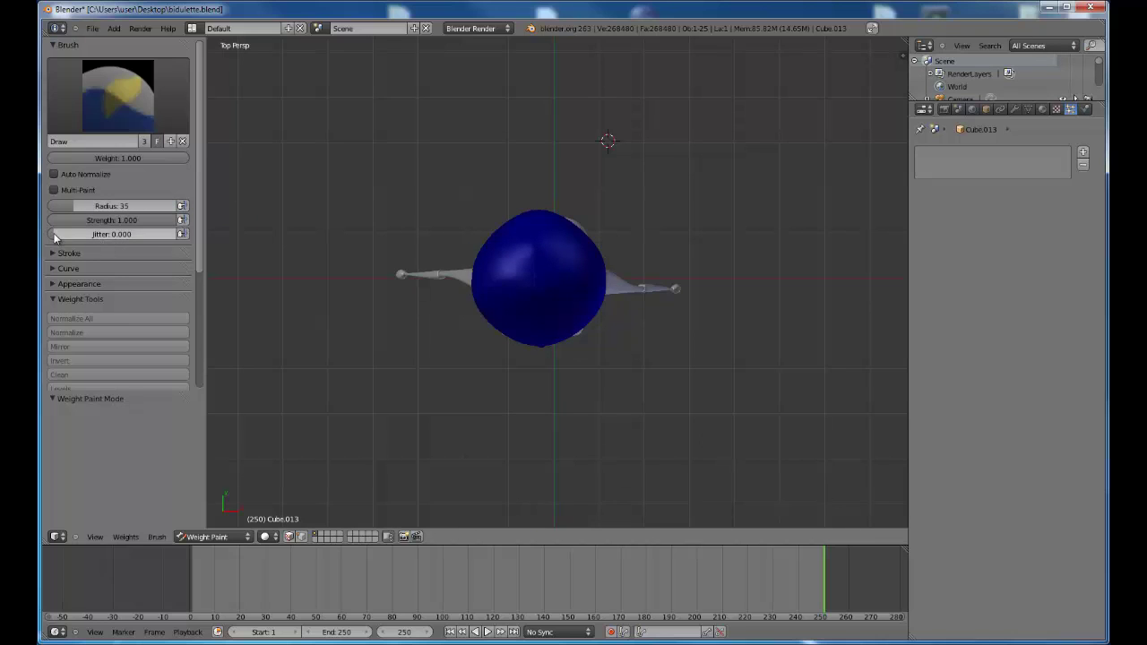
{"action": "left_click_drag", "start_coordinate": [57, 233], "coordinate": [136, 244]}
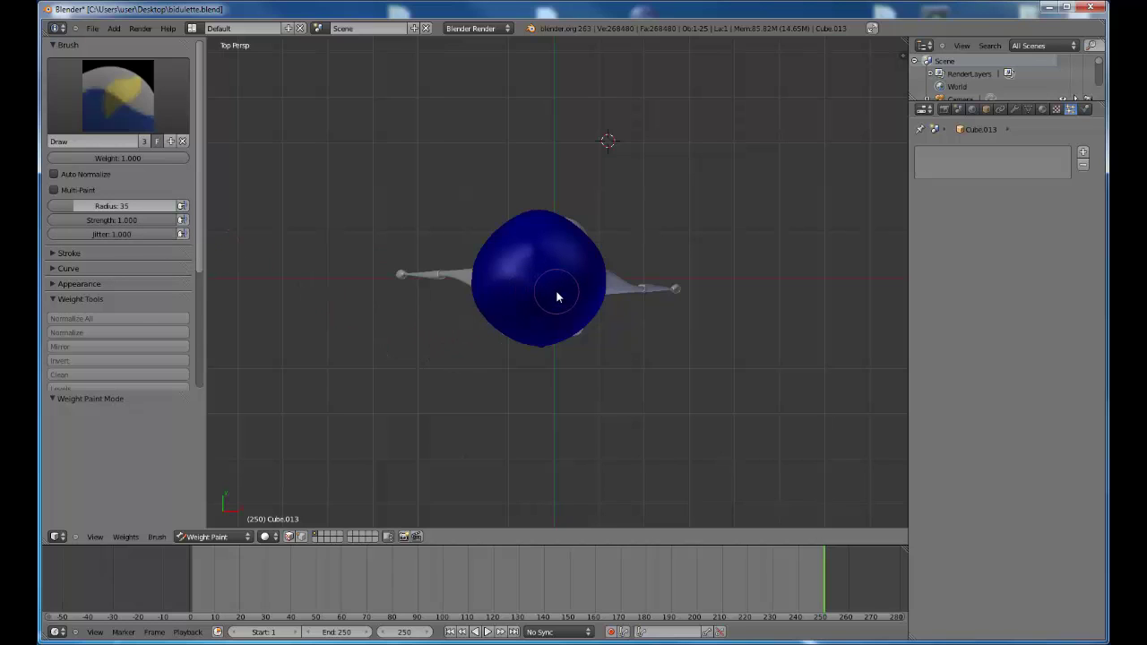
Step: Paint full weight over the crown of the head, turning on face selection masking partway, and return to Object Mode
{"action": "mouse_move", "coordinate": [554, 298]}
{"action": "left_mouse_down"}
{"action": "mouse_move", "coordinate": [530, 258]}
{"action": "mouse_move", "coordinate": [555, 283]}
{"action": "mouse_move", "coordinate": [528, 279]}
{"action": "left_mouse_up"}
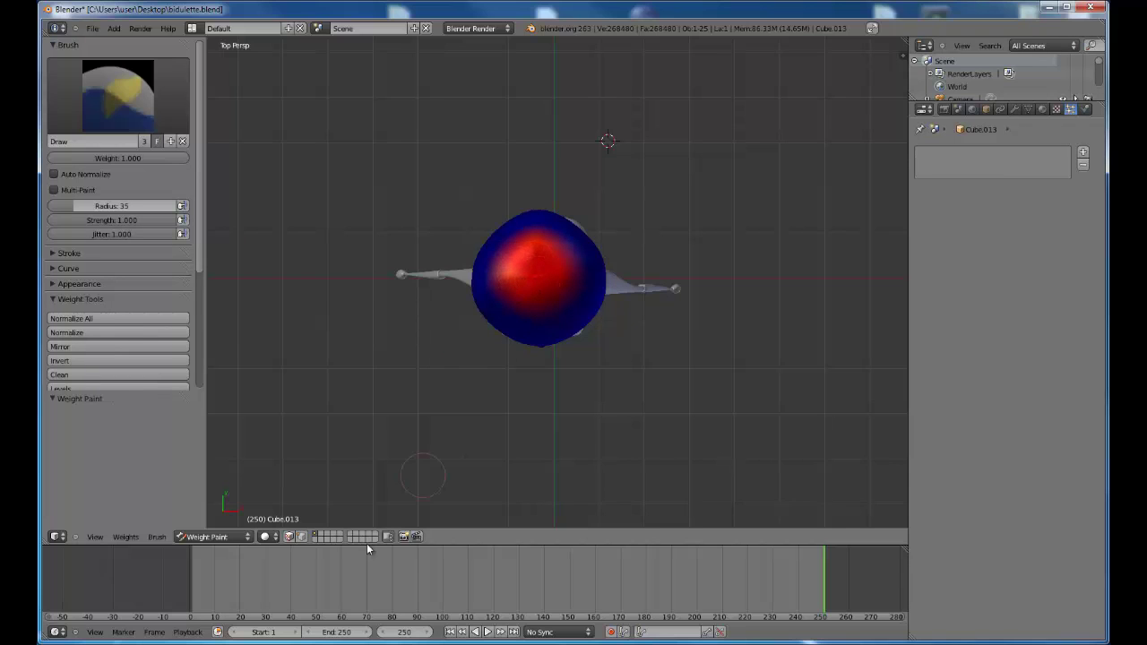
{"action": "left_click", "coordinate": [289, 537]}
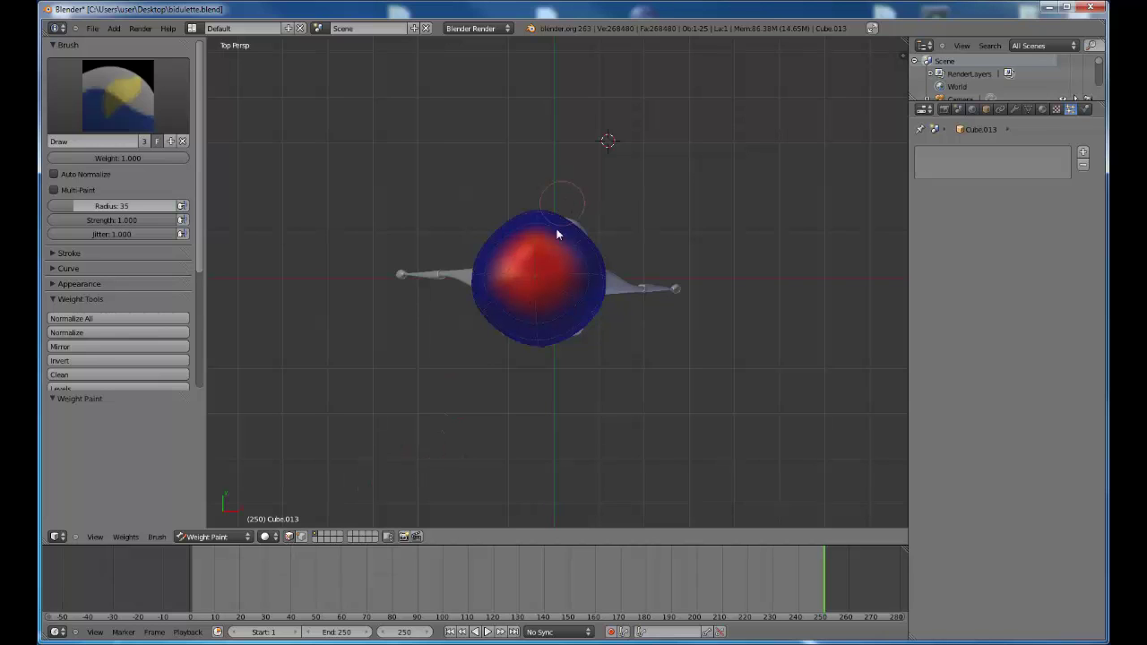
{"action": "mouse_move", "coordinate": [553, 257]}
{"action": "left_mouse_down"}
{"action": "mouse_move", "coordinate": [563, 296]}
{"action": "mouse_move", "coordinate": [533, 310]}
{"action": "mouse_move", "coordinate": [504, 291]}
{"action": "left_mouse_up"}
{"action": "mouse_move", "coordinate": [507, 341]}
{"action": "left_mouse_down"}
{"action": "mouse_move", "coordinate": [522, 310]}
{"action": "mouse_move", "coordinate": [489, 289]}
{"action": "mouse_move", "coordinate": [504, 257]}
{"action": "mouse_move", "coordinate": [550, 243]}
{"action": "mouse_move", "coordinate": [576, 266]}
{"action": "mouse_move", "coordinate": [576, 286]}
{"action": "mouse_move", "coordinate": [546, 323]}
{"action": "mouse_move", "coordinate": [538, 294]}
{"action": "mouse_move", "coordinate": [514, 290]}
{"action": "mouse_move", "coordinate": [530, 259]}
{"action": "mouse_move", "coordinate": [548, 263]}
{"action": "mouse_move", "coordinate": [540, 305]}
{"action": "mouse_move", "coordinate": [490, 292]}
{"action": "mouse_move", "coordinate": [522, 255]}
{"action": "mouse_move", "coordinate": [549, 247]}
{"action": "mouse_move", "coordinate": [512, 238]}
{"action": "mouse_move", "coordinate": [568, 238]}
{"action": "mouse_move", "coordinate": [578, 302]}
{"action": "mouse_move", "coordinate": [530, 322]}
{"action": "mouse_move", "coordinate": [497, 310]}
{"action": "mouse_move", "coordinate": [530, 241]}
{"action": "mouse_move", "coordinate": [578, 253]}
{"action": "mouse_move", "coordinate": [530, 315]}
{"action": "mouse_move", "coordinate": [536, 249]}
{"action": "mouse_move", "coordinate": [562, 294]}
{"action": "mouse_move", "coordinate": [532, 291]}
{"action": "mouse_move", "coordinate": [544, 301]}
{"action": "left_mouse_up"}
{"action": "key", "text": "KP_1"}
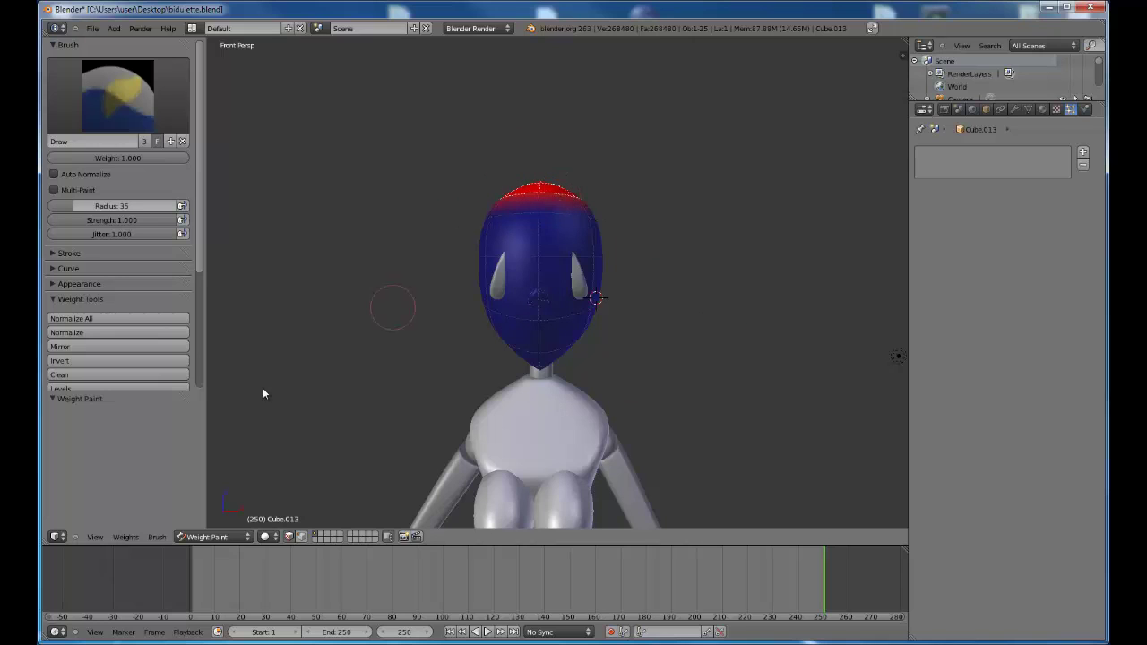
{"action": "left_click", "coordinate": [235, 536]}
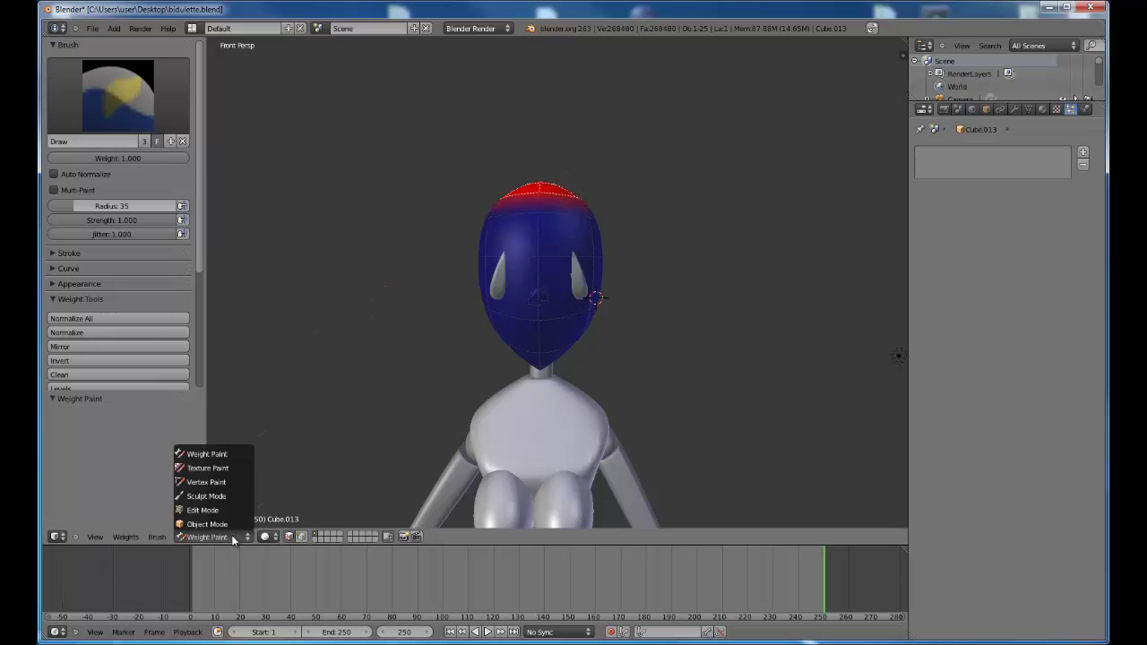
{"action": "left_click", "coordinate": [208, 524]}
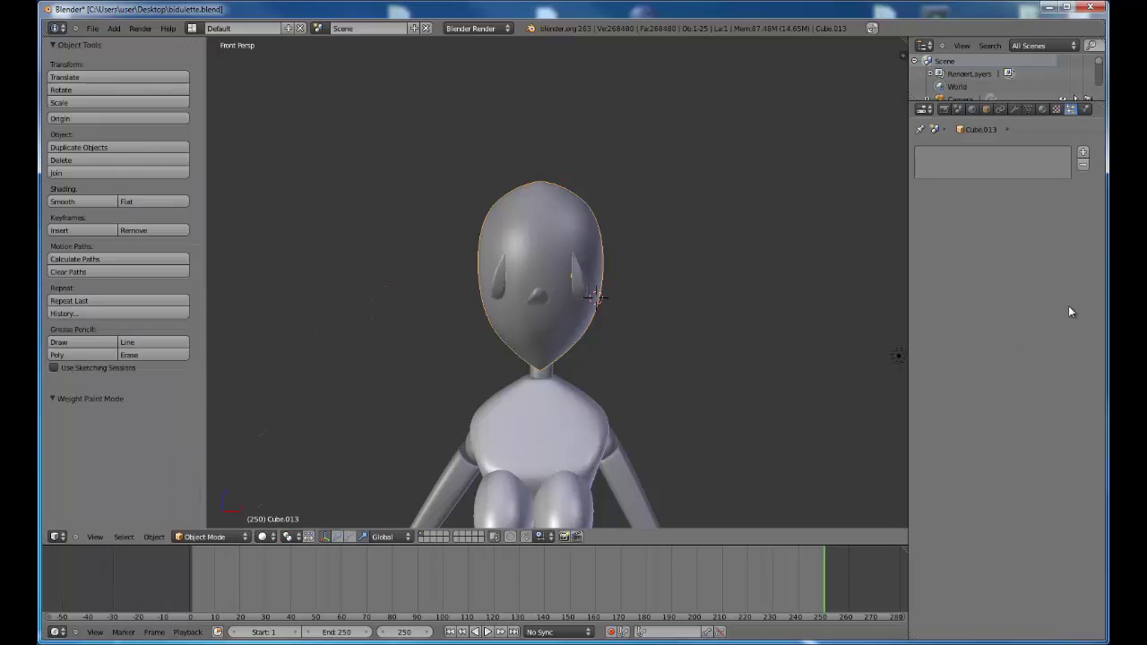
Step: Add a particle system named cheveux to the head and set its type to Hair
{"action": "left_click", "coordinate": [1083, 152]}
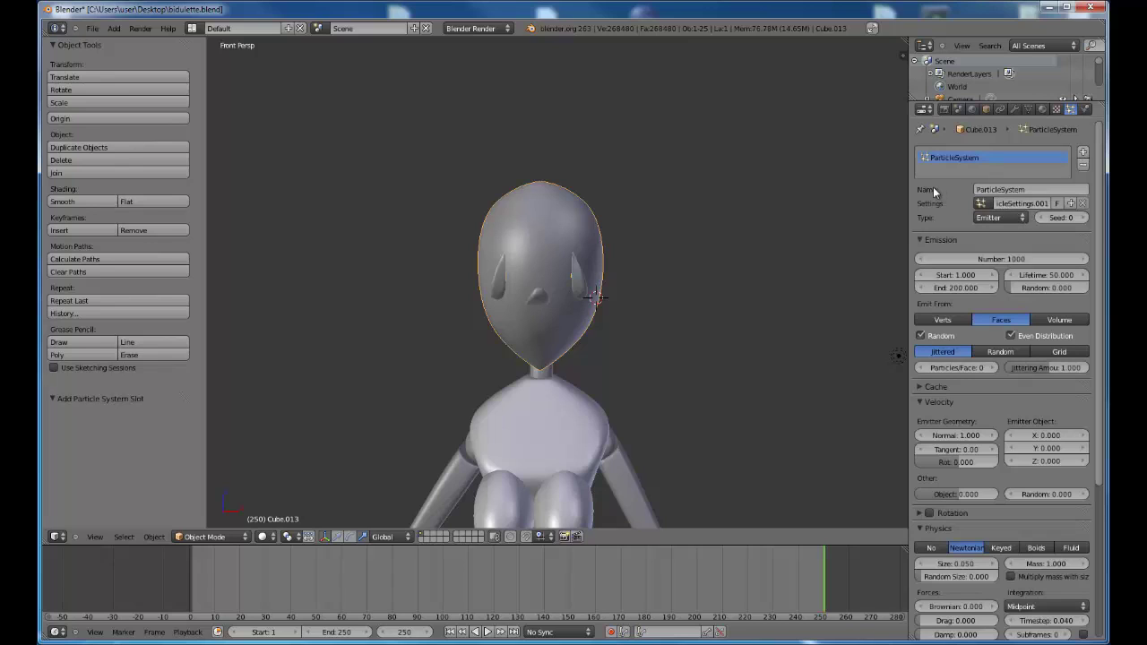
{"action": "left_click", "coordinate": [1005, 191]}
{"action": "type", "text": "cheveux"}
{"action": "key", "text": "Return"}
{"action": "left_click", "coordinate": [993, 219]}
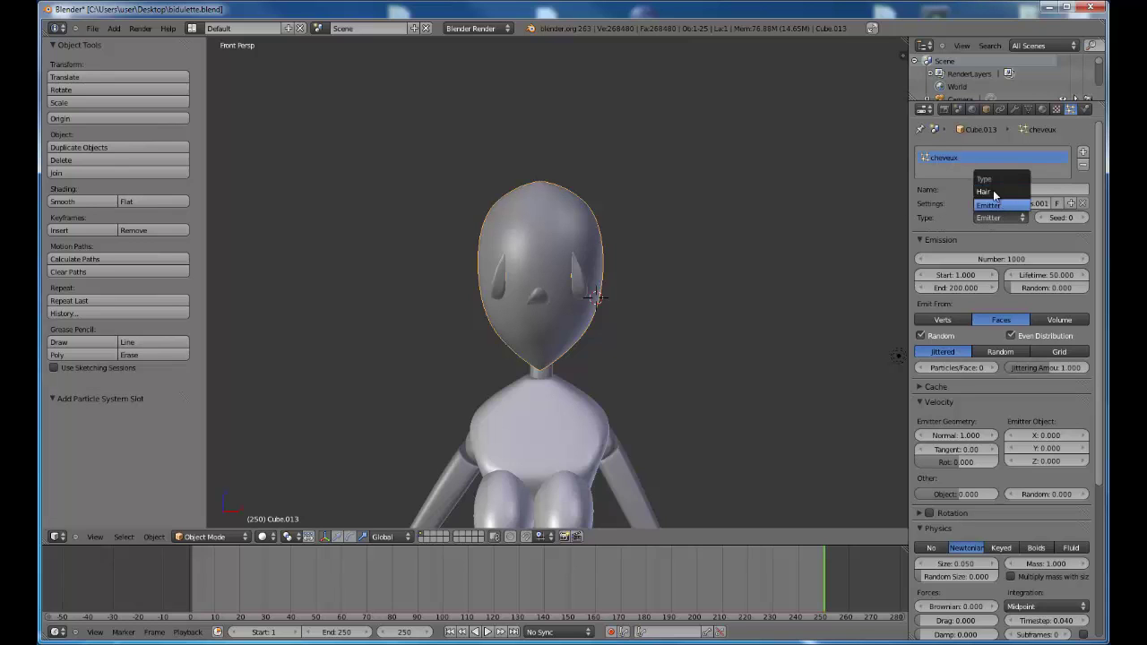
{"action": "left_click", "coordinate": [986, 192]}
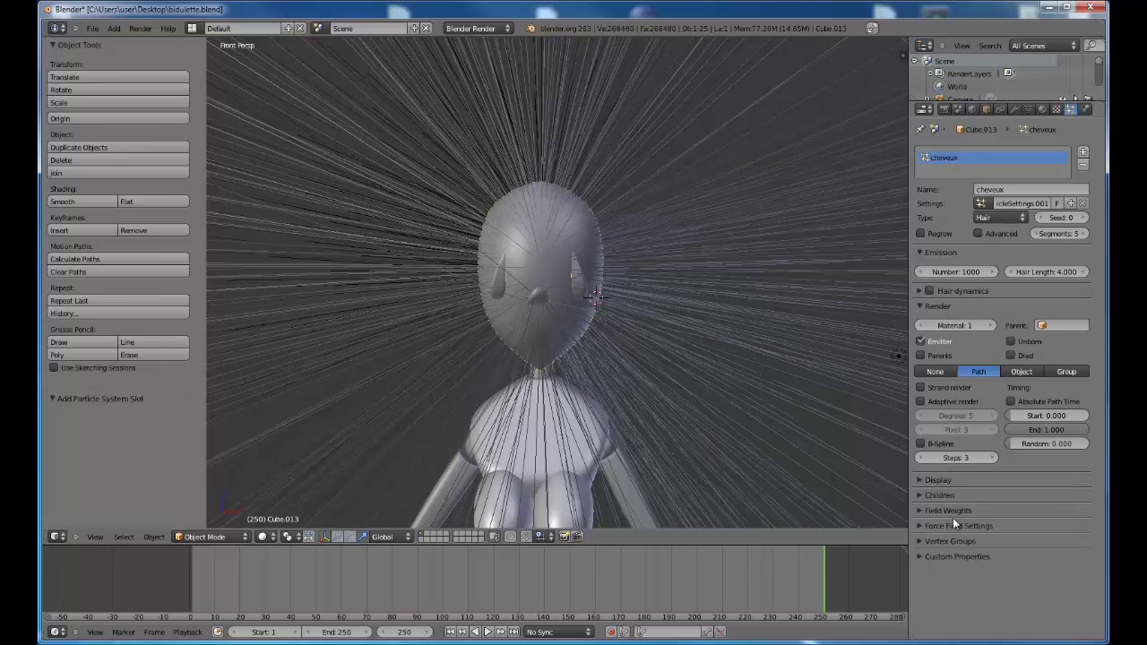
Step: Limit the hair density to the painted vertex group named Group
{"action": "left_click", "coordinate": [921, 540]}
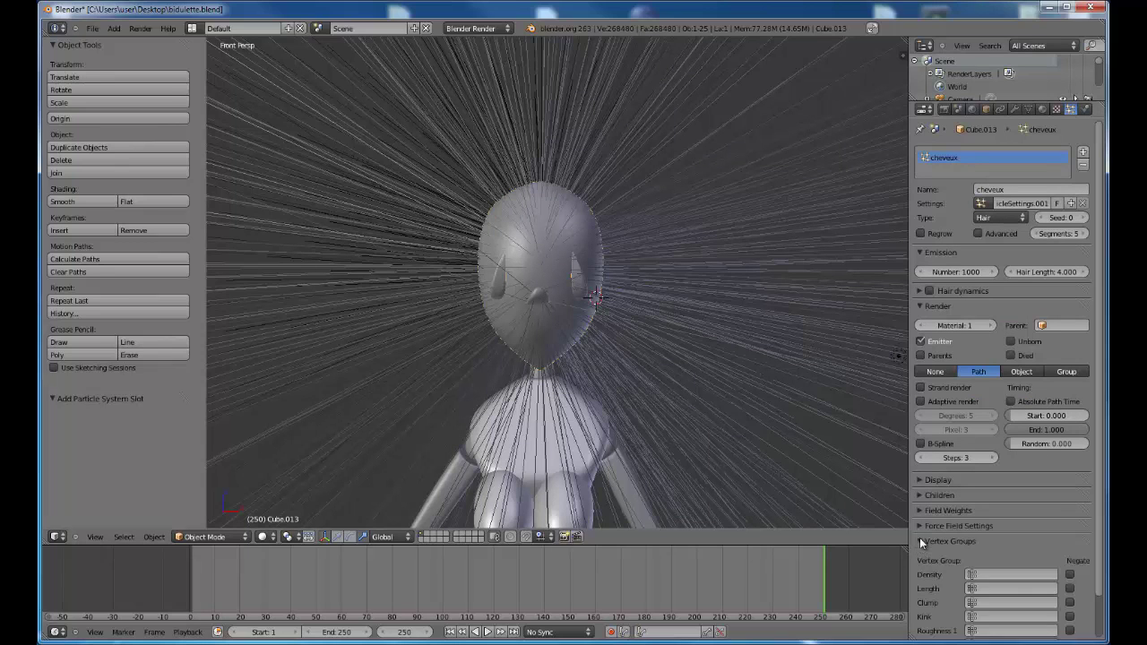
{"action": "left_click", "coordinate": [981, 575]}
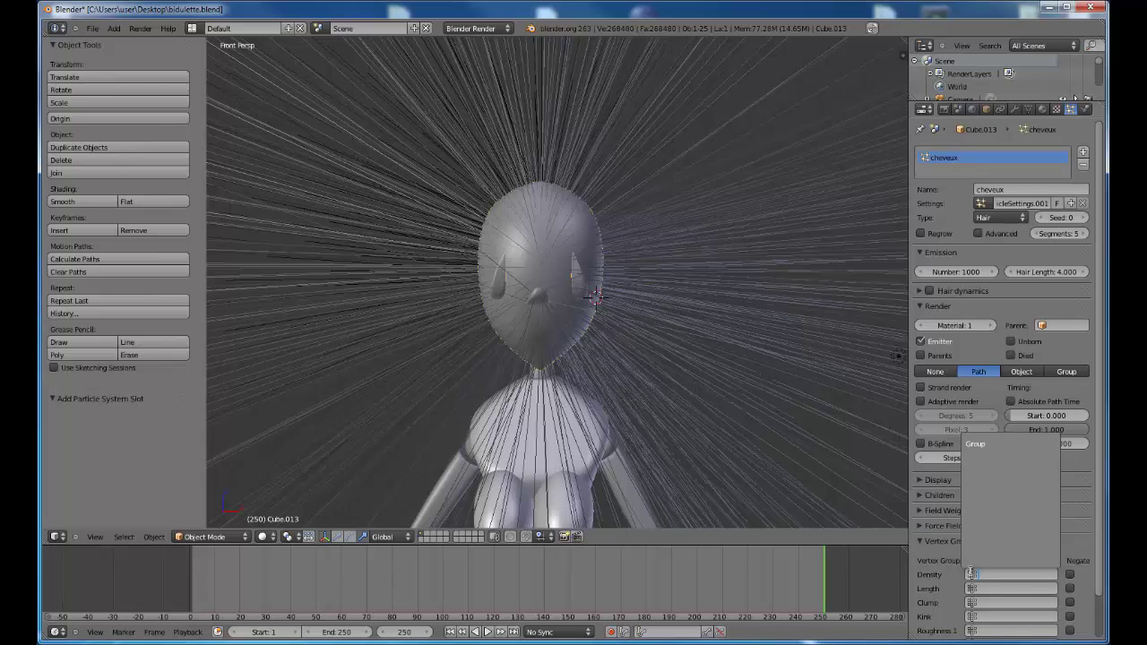
{"action": "left_click", "coordinate": [982, 445]}
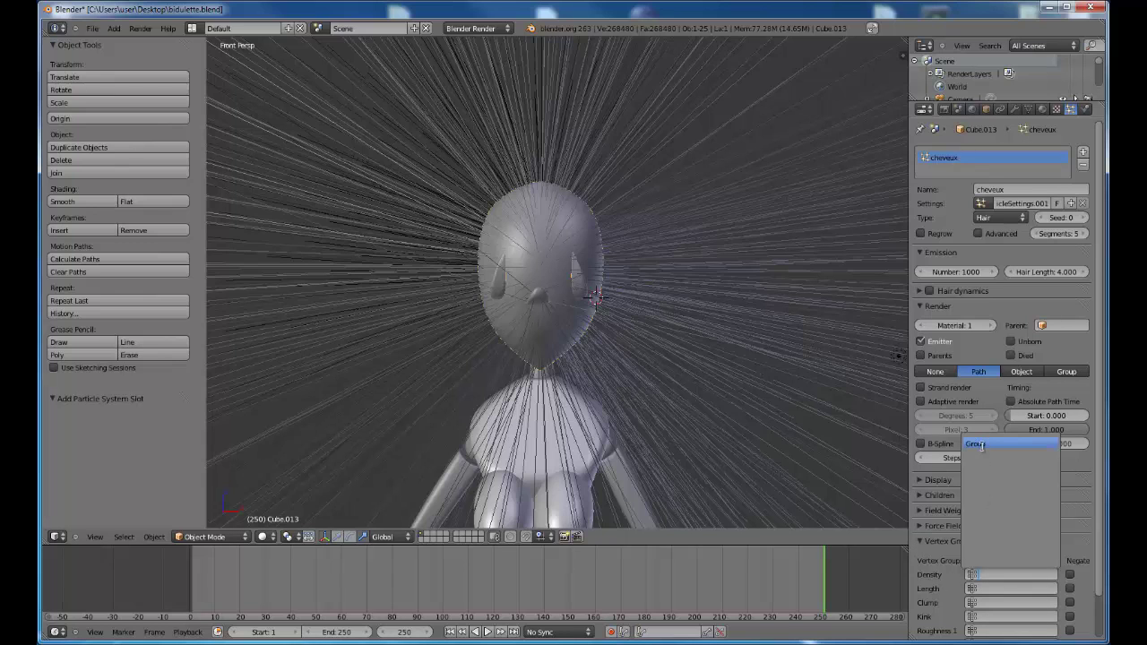
{"action": "scroll", "coordinate": [572, 250], "scroll_direction": "down", "scroll_amount": 5}
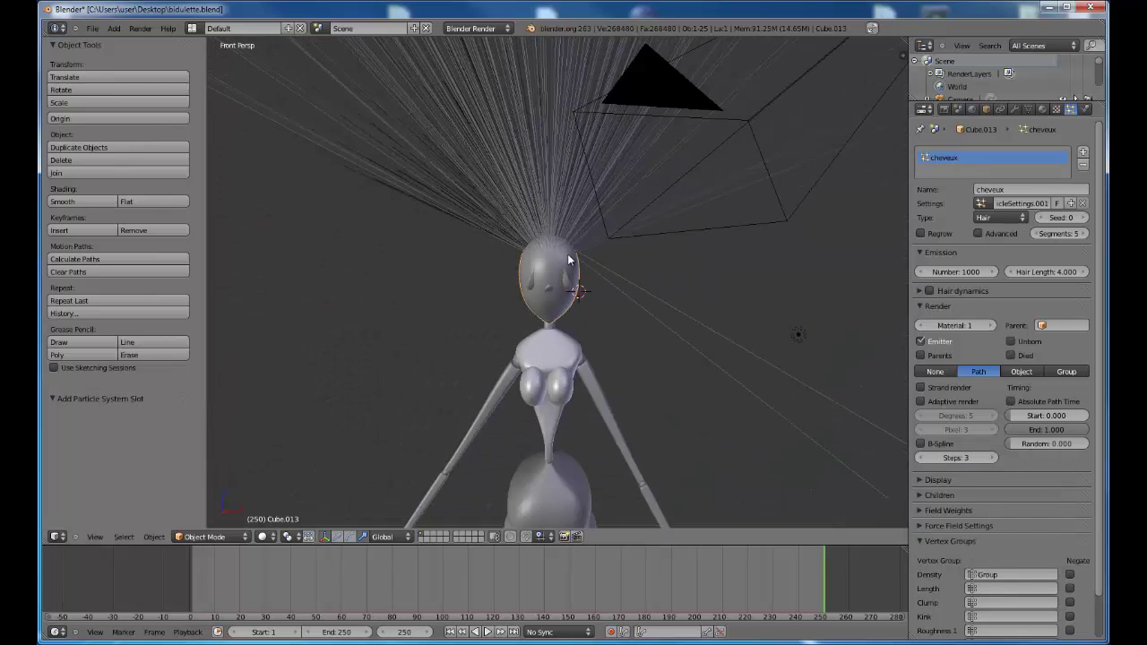
{"action": "scroll", "coordinate": [511, 184], "scroll_direction": "up", "scroll_amount": 1}
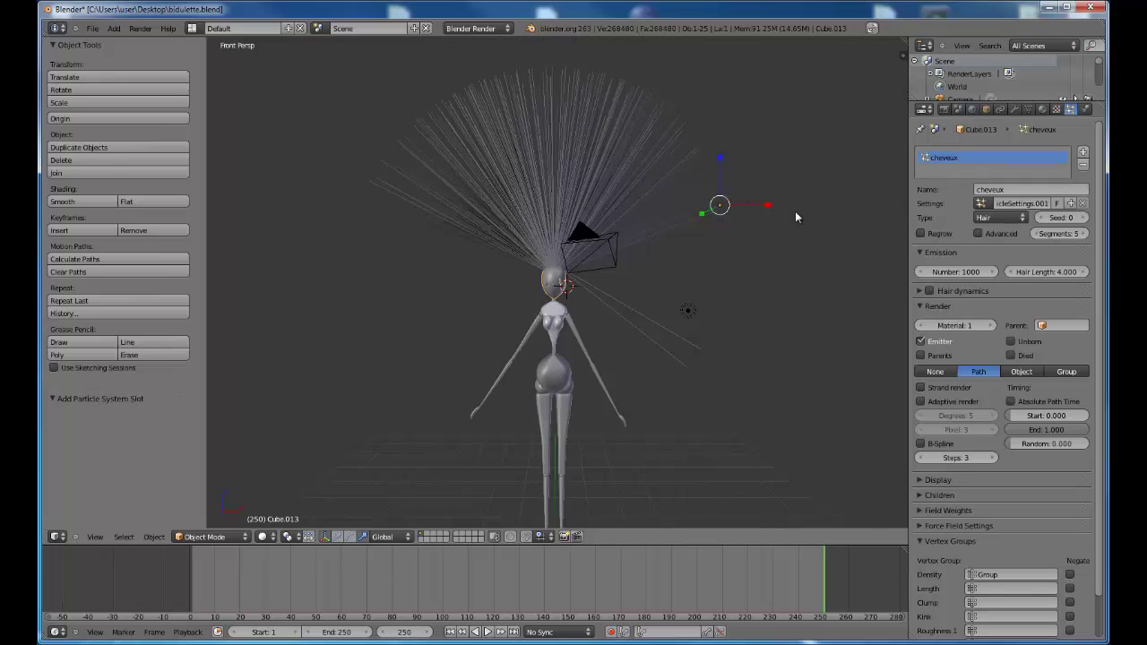
{"action": "left_click", "coordinate": [926, 542]}
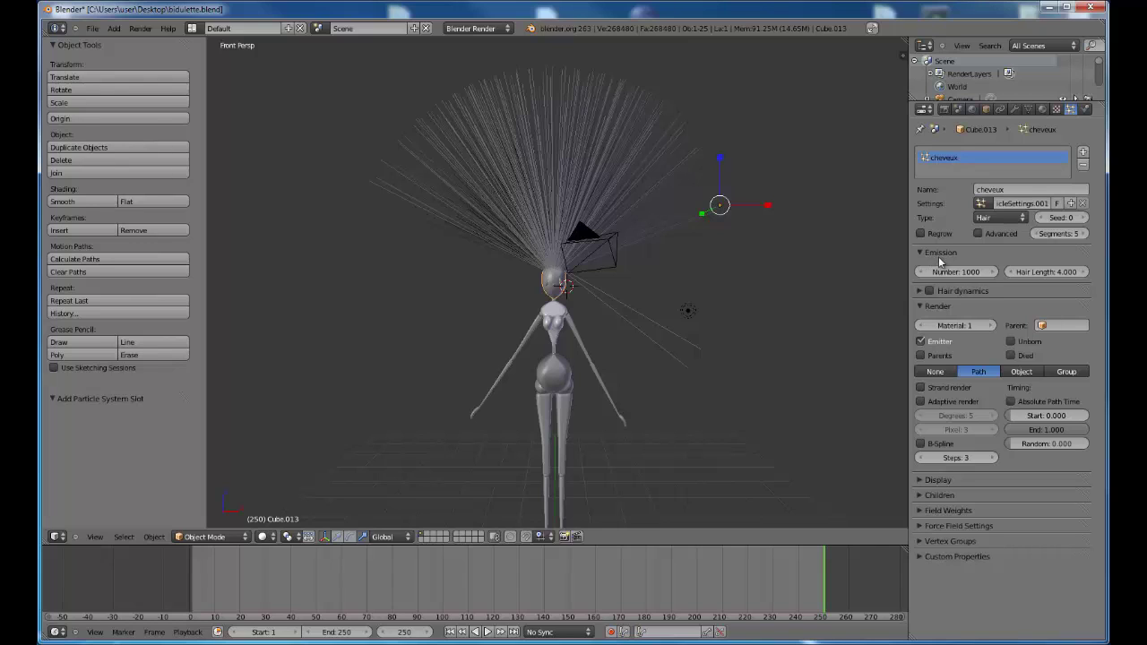
Step: Set the hair emission number to 8000 and the hair length to 1
{"action": "left_click", "coordinate": [955, 272]}
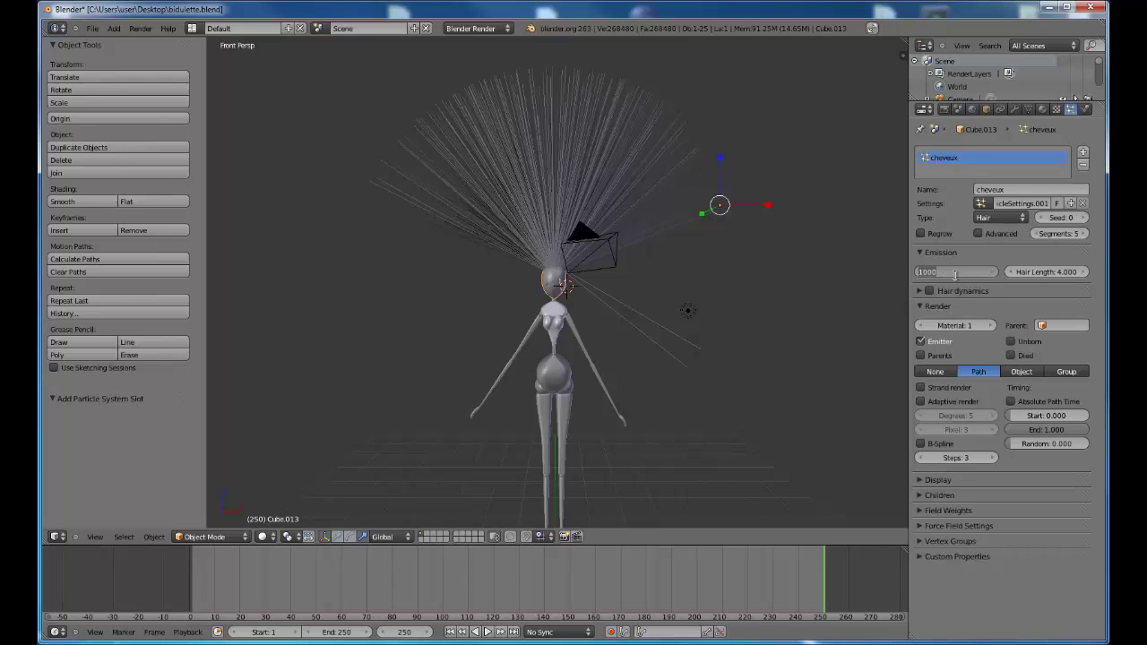
{"action": "key", "text": "BackSpace"}
{"action": "type", "text": "8000"}
{"action": "key", "text": "Return"}
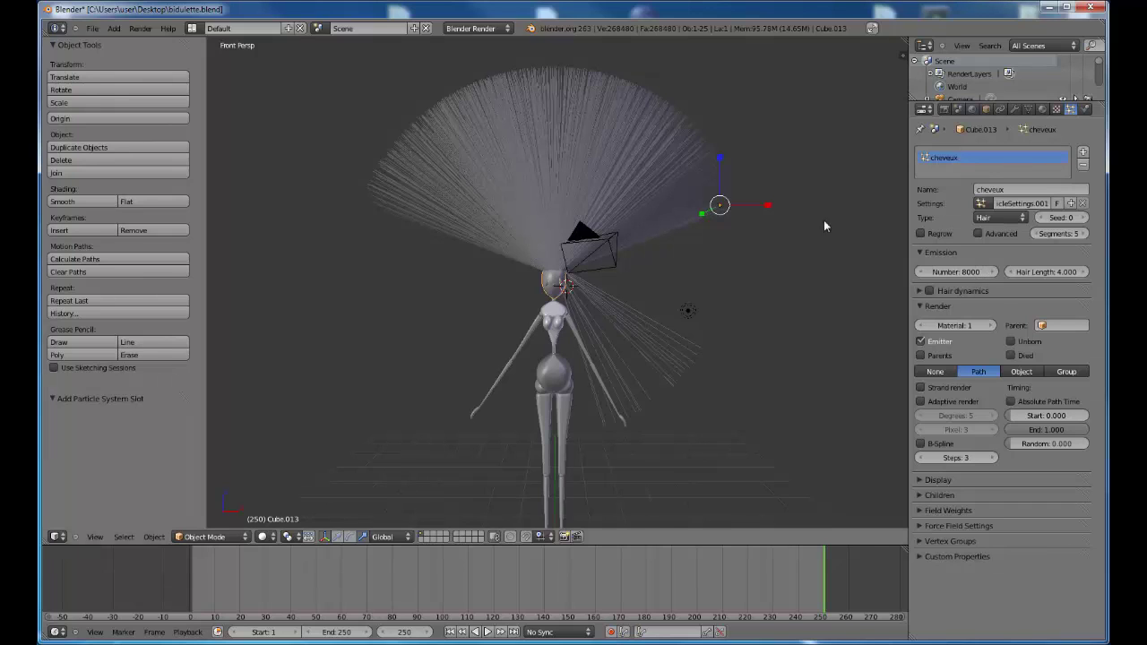
{"action": "left_click", "coordinate": [1039, 272]}
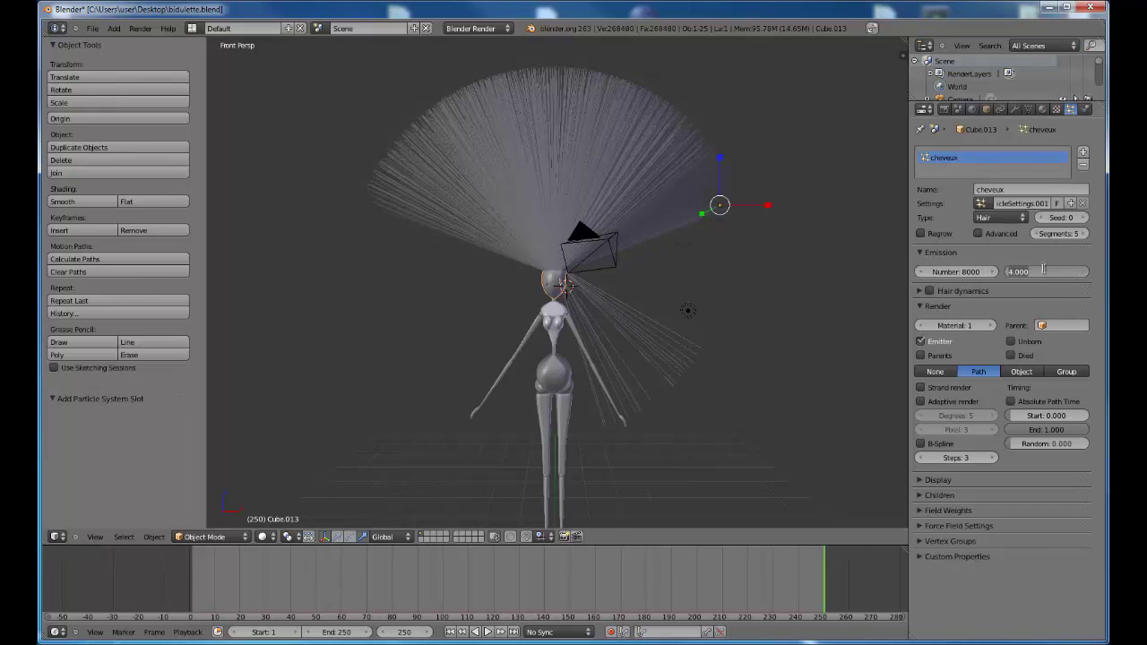
{"action": "type", "text": "1"}
{"action": "key", "text": "Return"}
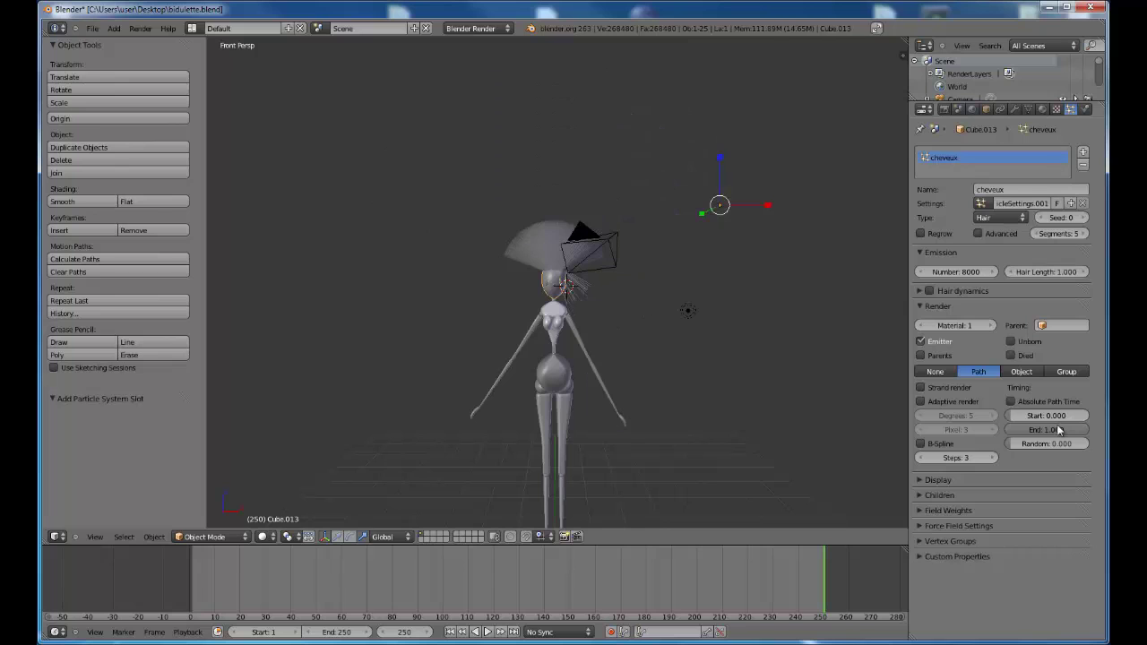
{"action": "scroll", "coordinate": [510, 284], "scroll_direction": "up", "scroll_amount": 6}
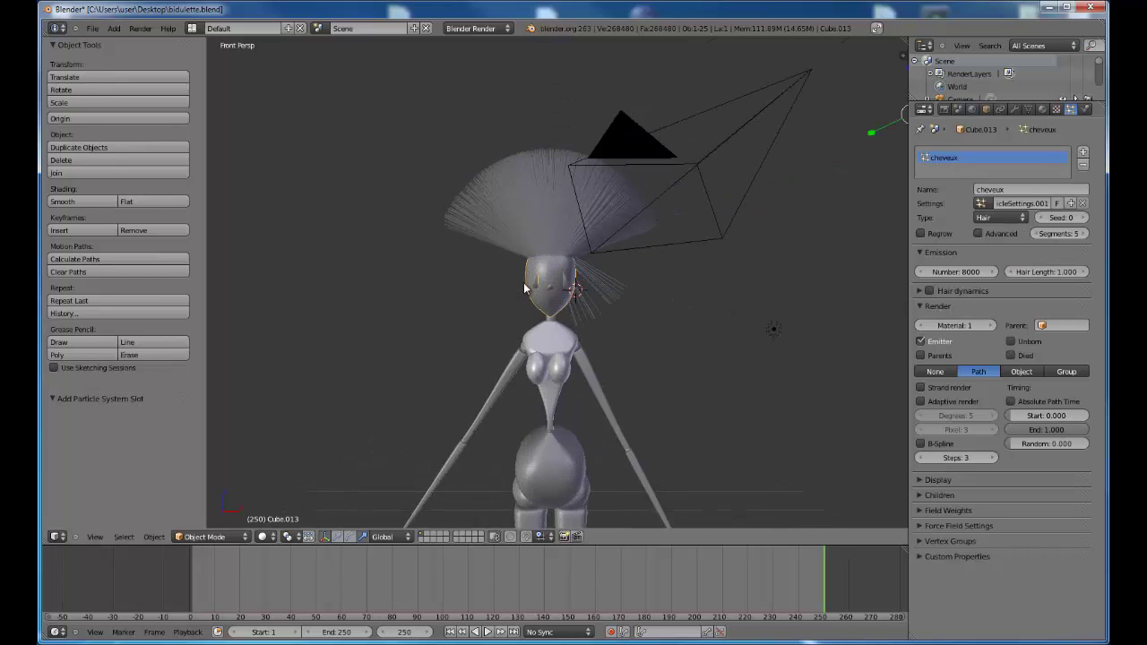
{"action": "scroll", "coordinate": [524, 287], "scroll_direction": "up", "scroll_amount": 1}
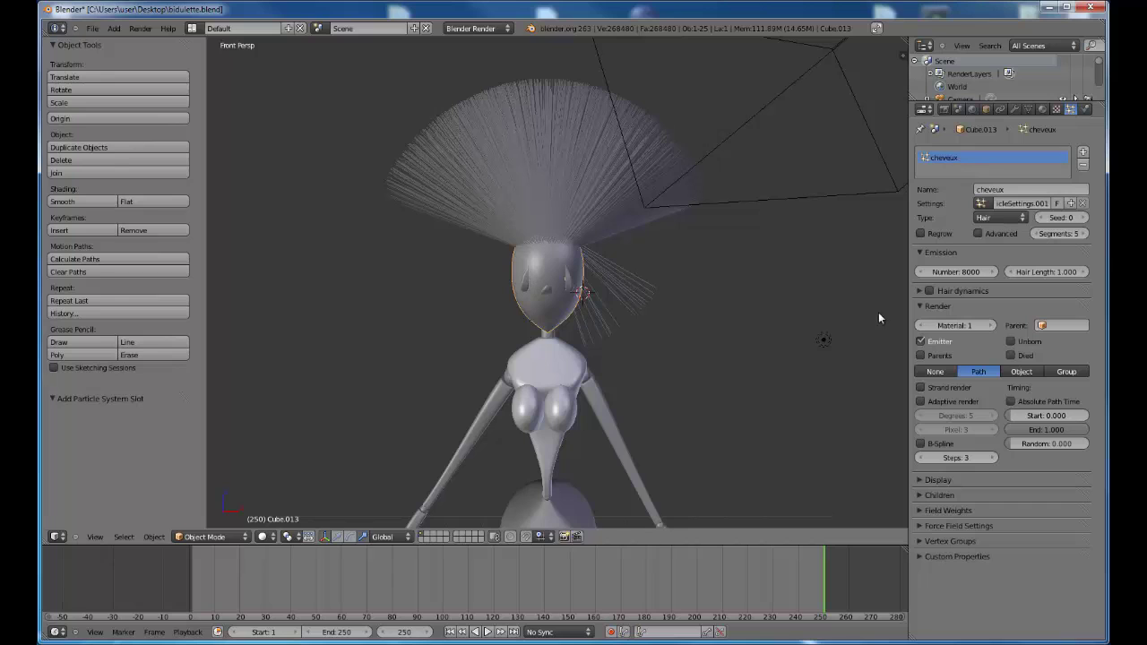
Step: Set the hair's render material to 2, enable B-Spline and raise the render steps to 6
{"action": "left_click", "coordinate": [919, 253]}
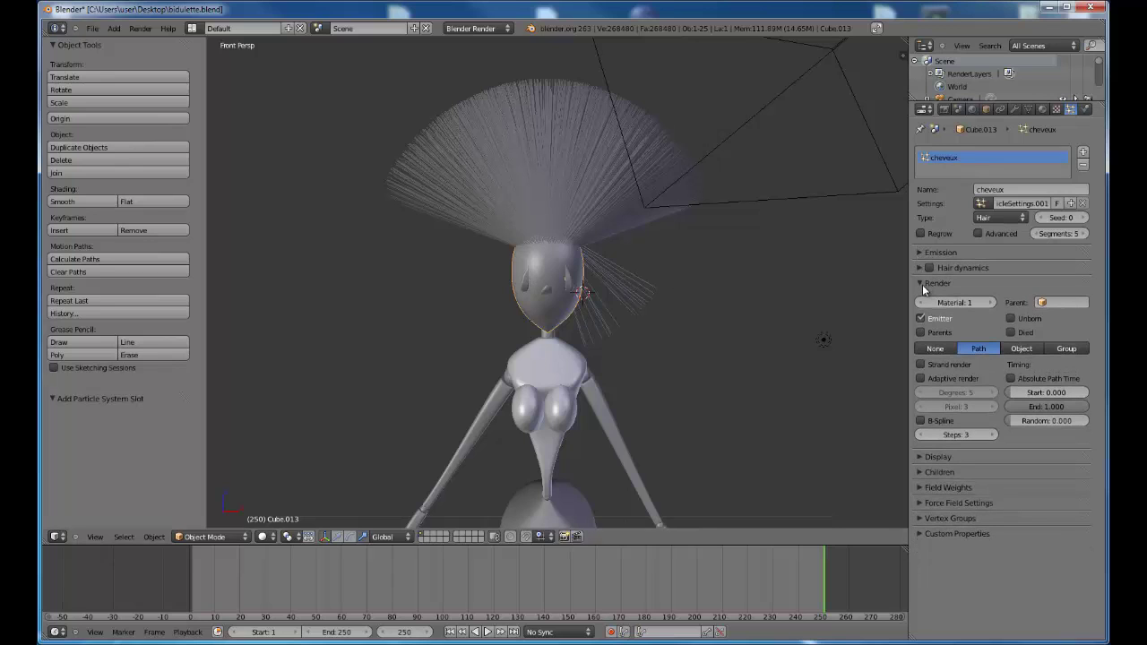
{"action": "left_click", "coordinate": [981, 307]}
{"action": "left_click", "coordinate": [920, 421]}
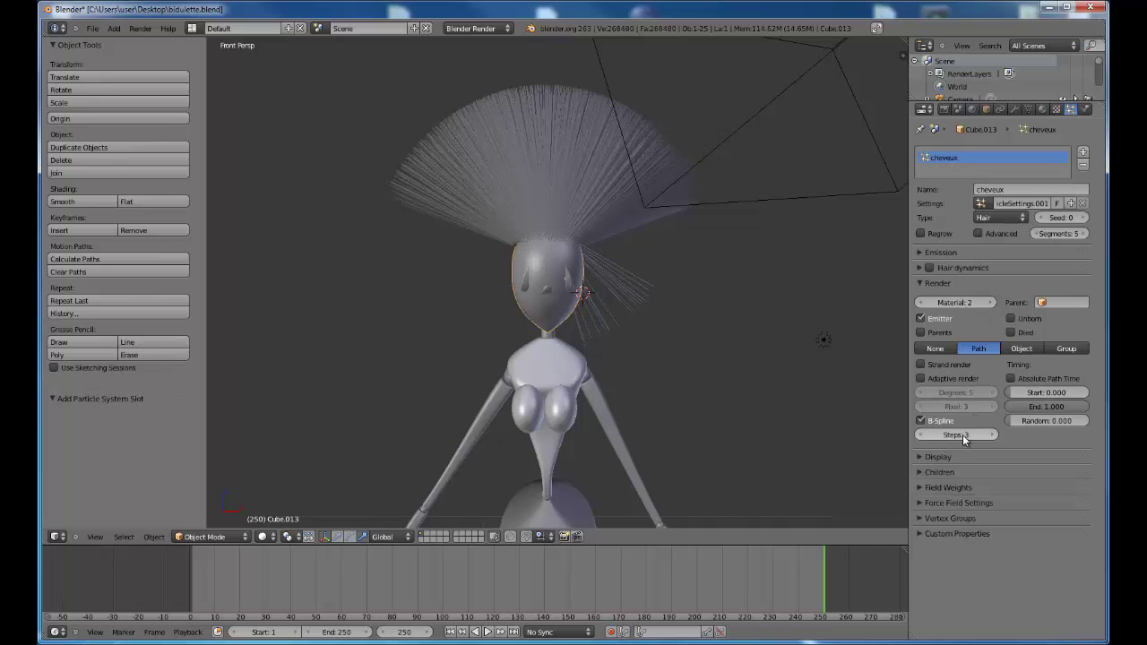
{"action": "left_click", "coordinate": [928, 421]}
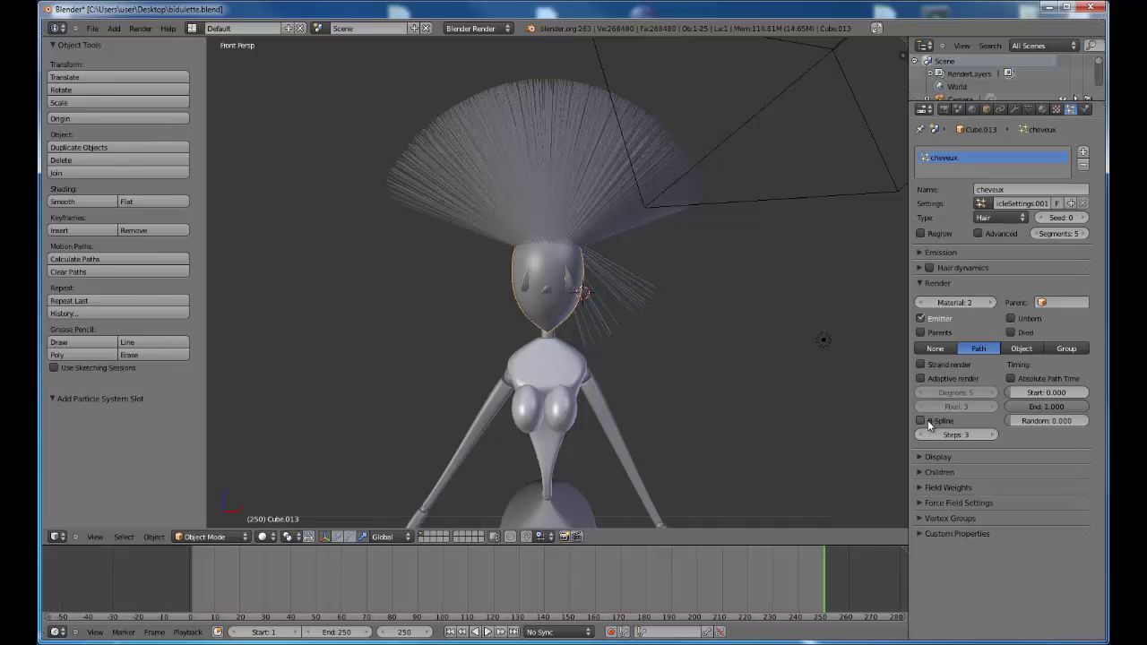
{"action": "left_click", "coordinate": [928, 420]}
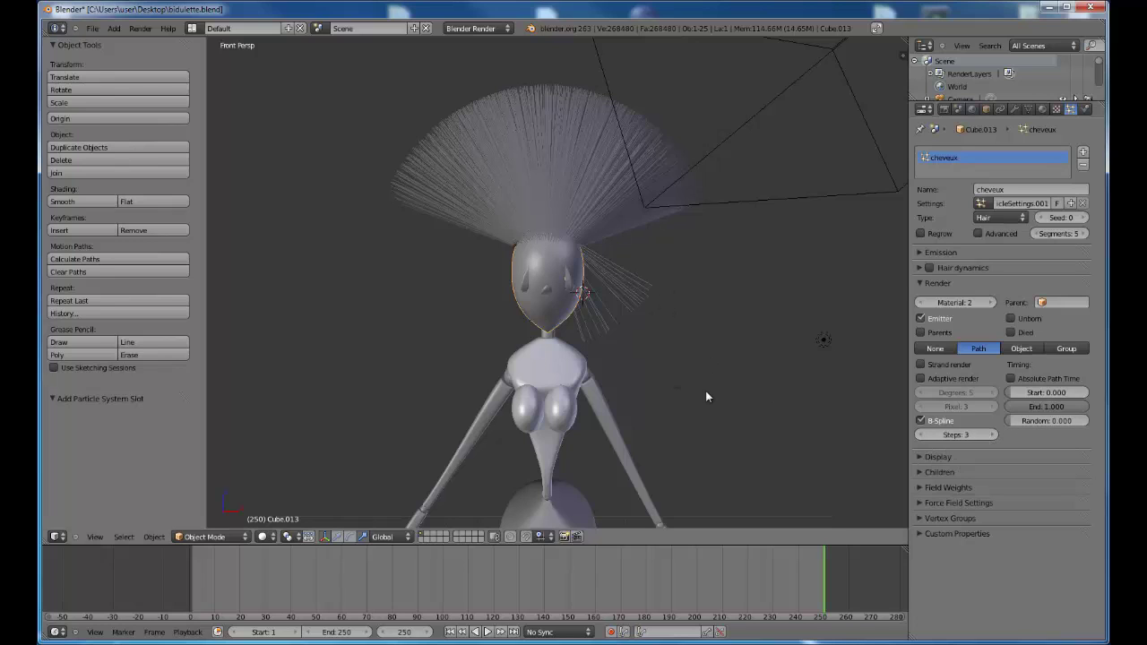
{"action": "left_click", "coordinate": [994, 435]}
{"action": "left_click", "coordinate": [994, 435]}
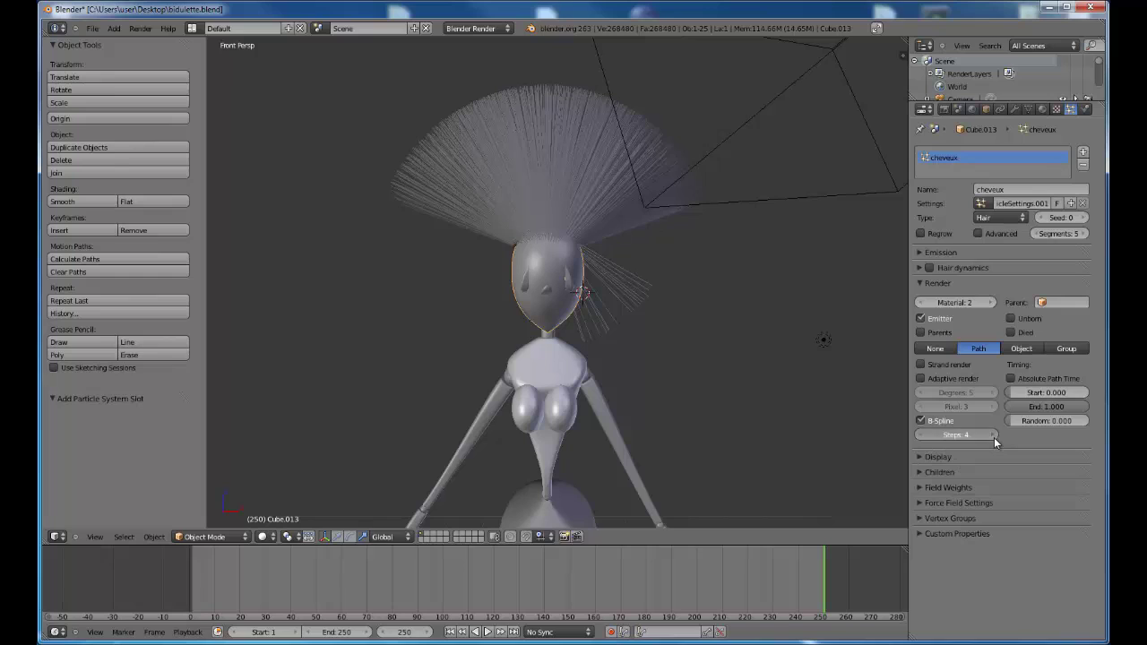
{"action": "left_click", "coordinate": [994, 435]}
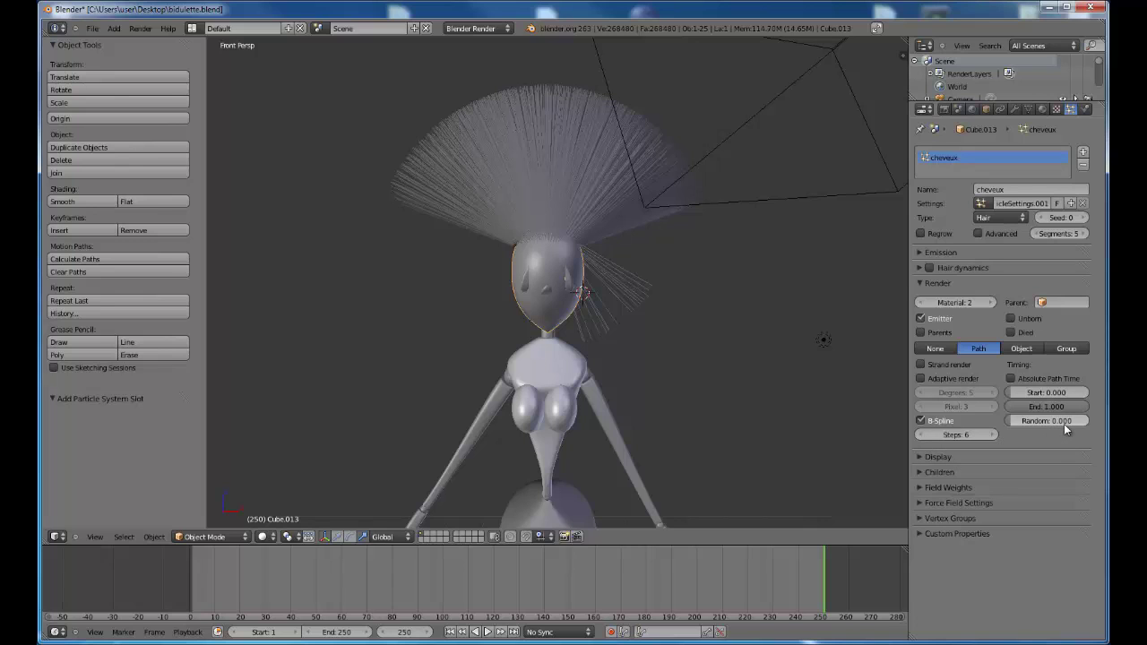
Step: Try different random timing values for the hair paths and set Random to 0.2
{"action": "left_click_drag", "start_coordinate": [1010, 418], "coordinate": [1039, 427]}
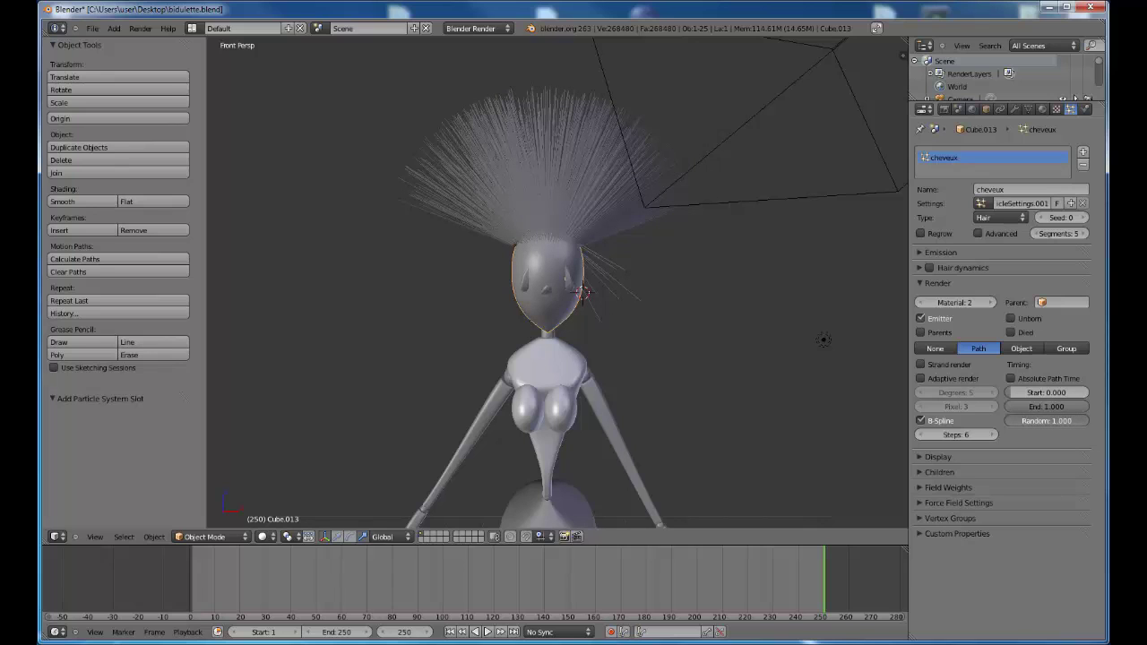
{"action": "mouse_move", "coordinate": [1111, 462]}
{"action": "left_mouse_down"}
{"action": "mouse_move", "coordinate": [1027, 474]}
{"action": "mouse_move", "coordinate": [1038, 474]}
{"action": "left_mouse_up"}
{"action": "left_click", "coordinate": [1053, 422]}
{"action": "type", "text": "0"}
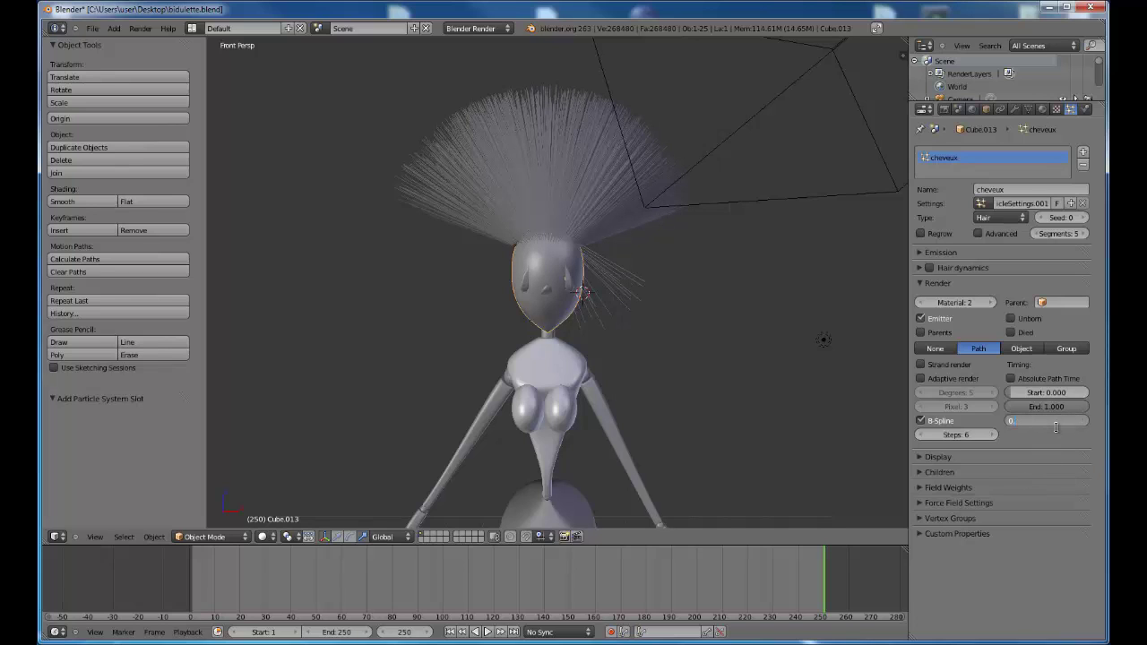
{"action": "type", "text": ".2"}
{"action": "key", "text": "Return"}
{"action": "left_click", "coordinate": [918, 283]}
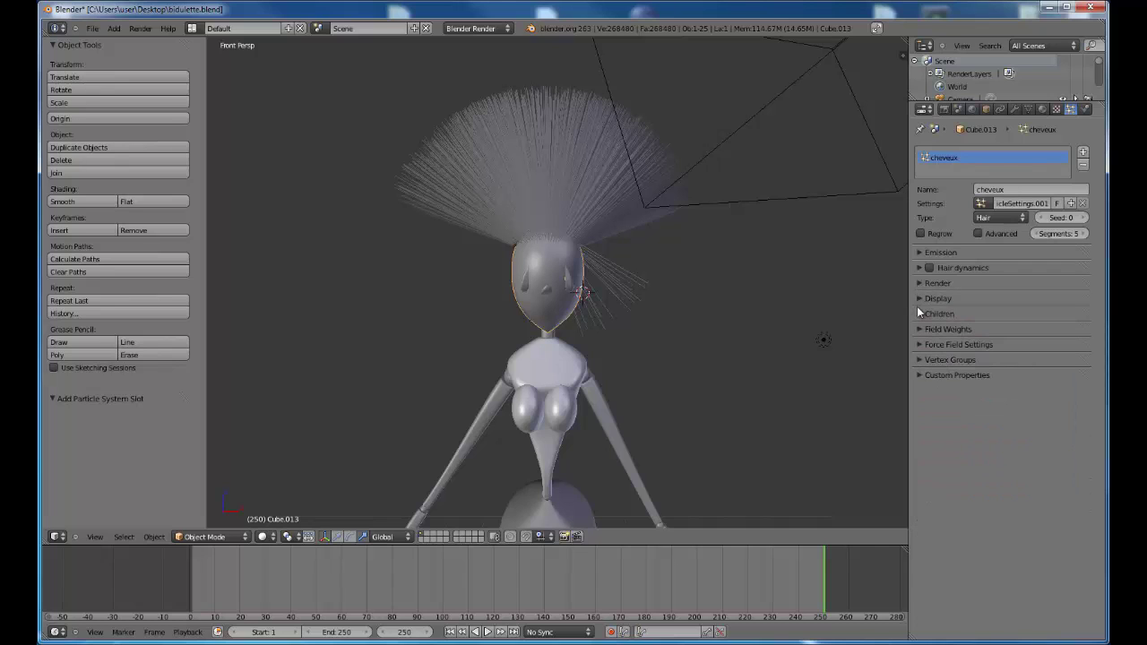
Step: Enable Interpolated children for the hair, with 20 displayed and 20 rendered
{"action": "left_click", "coordinate": [918, 314]}
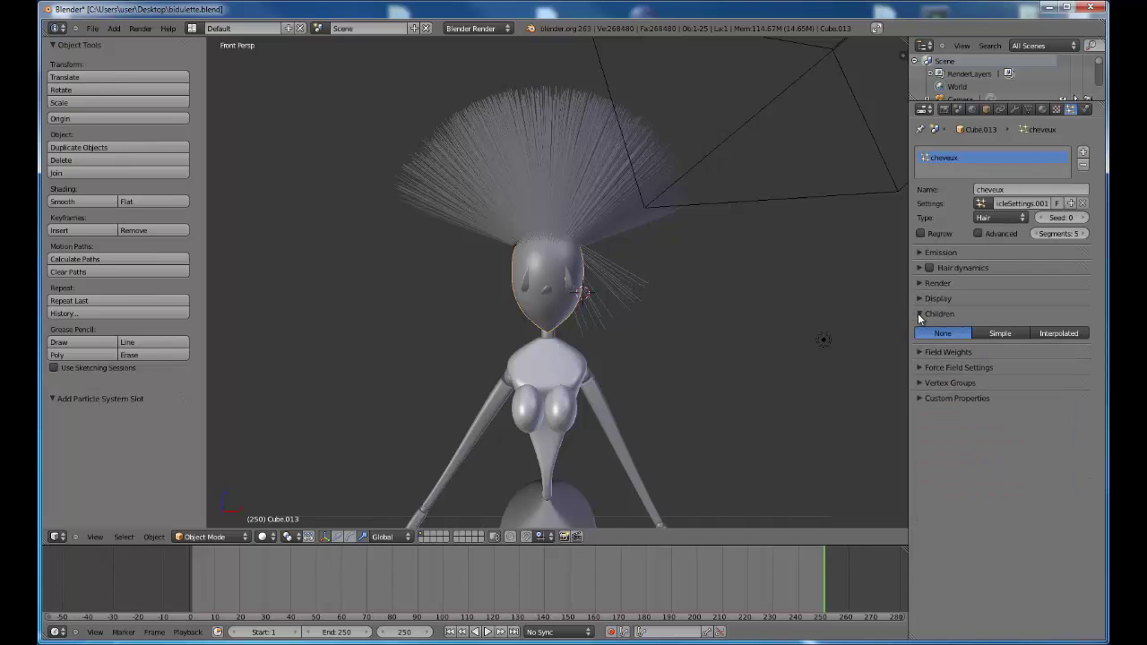
{"action": "left_click", "coordinate": [1055, 334]}
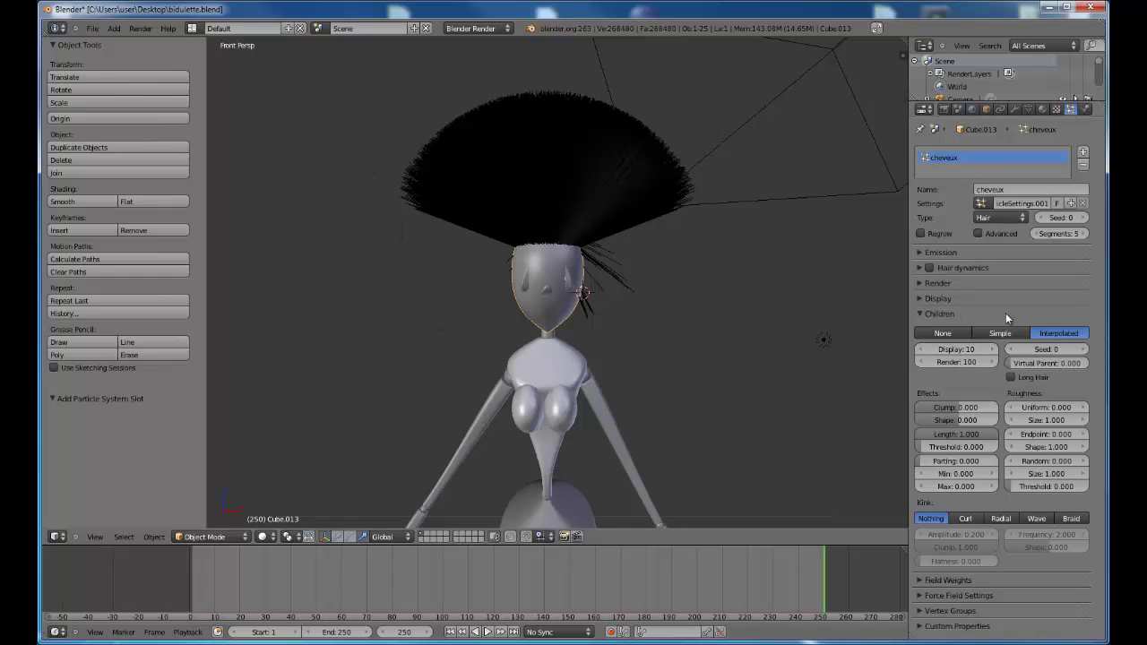
{"action": "left_click", "coordinate": [966, 349]}
{"action": "type", "text": "2"}
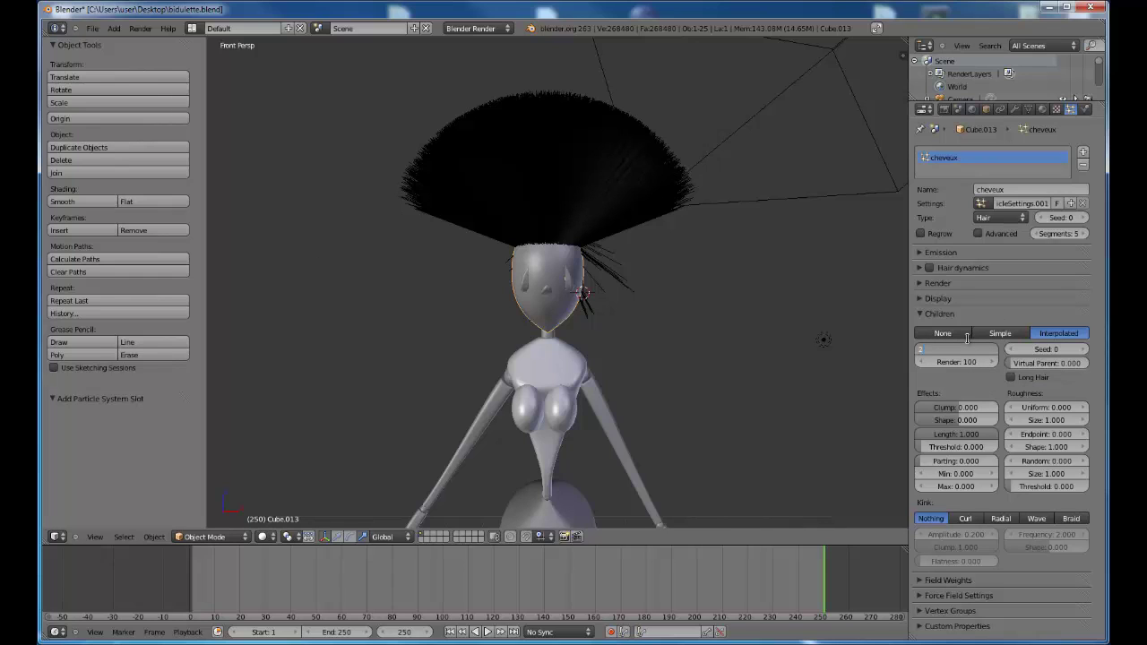
{"action": "type", "text": "0"}
{"action": "key", "text": "Return"}
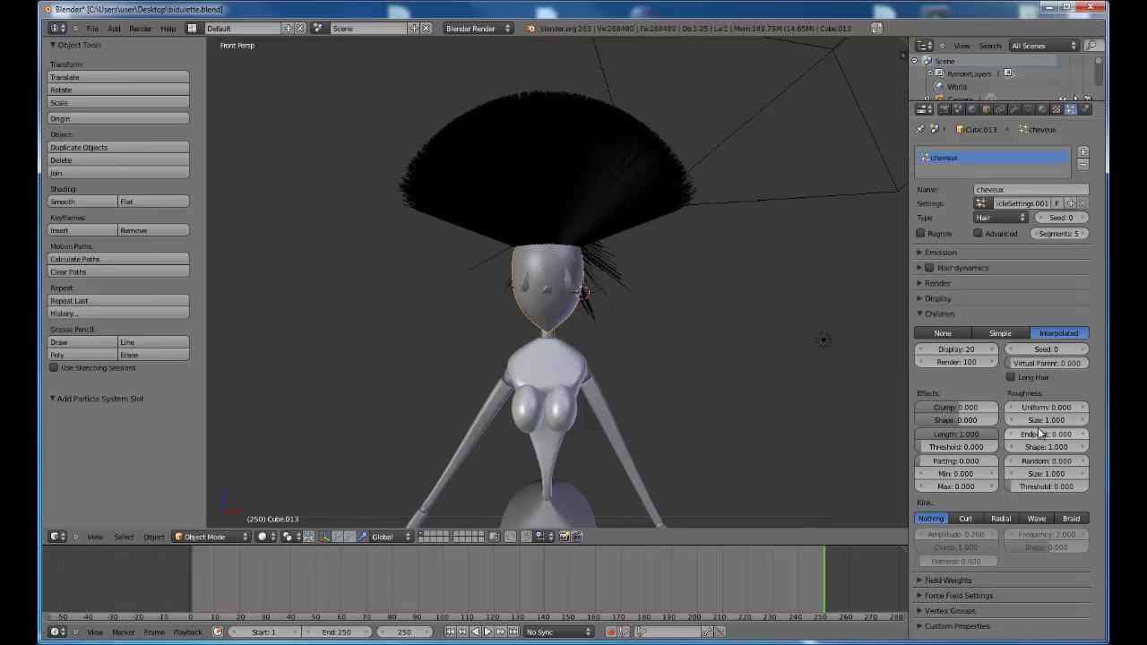
{"action": "left_click", "coordinate": [952, 362]}
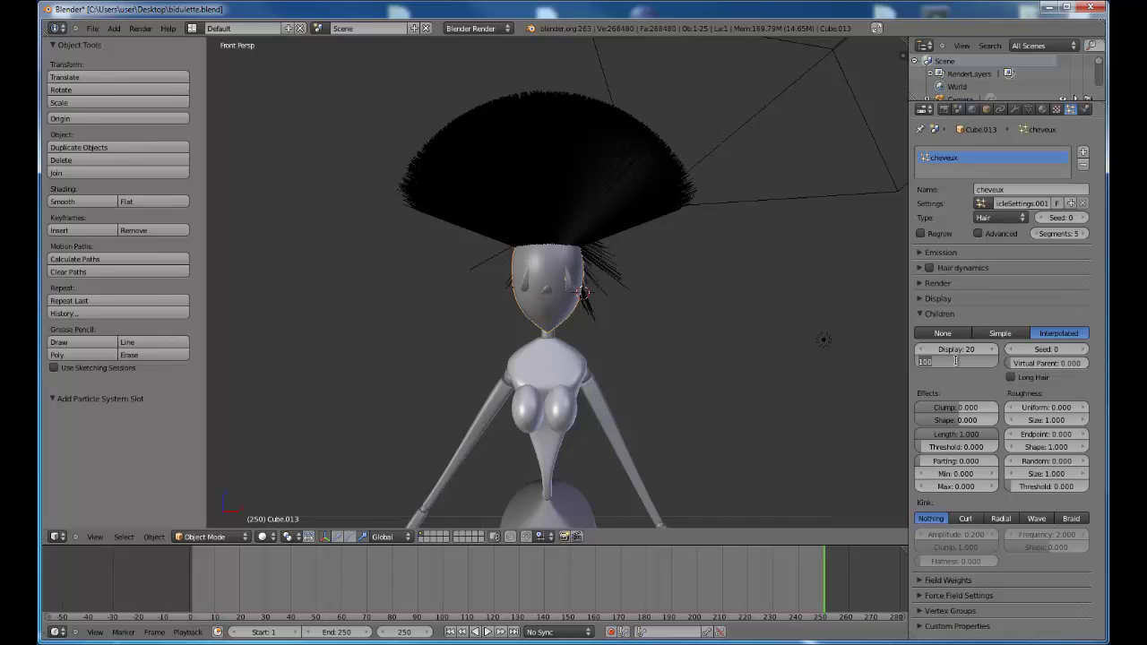
{"action": "type", "text": "20"}
{"action": "key", "text": "Return"}
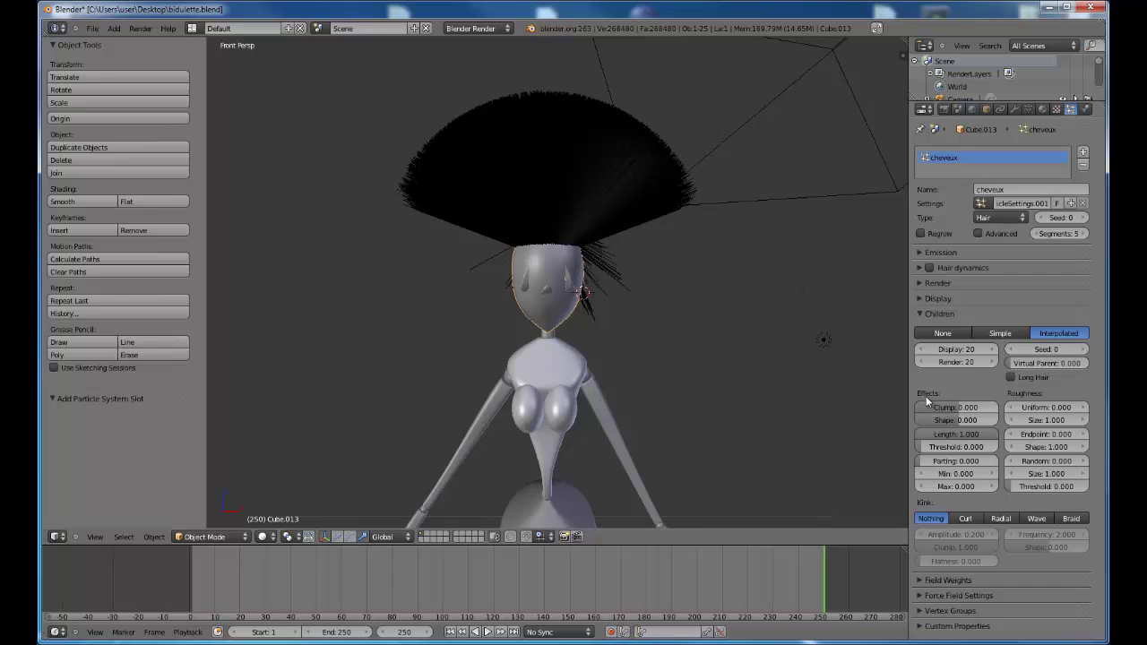
Step: Set the hair children's Endpoint roughness to 0.1 and its Shape to 1
{"action": "key", "text": "BackSpace"}
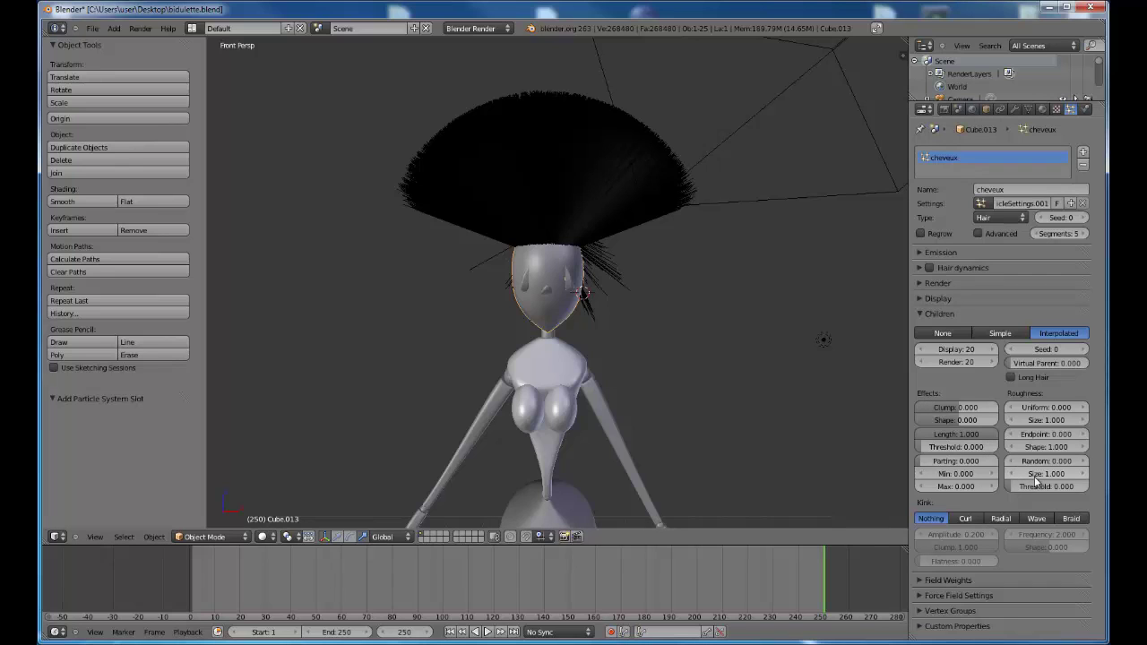
{"action": "left_click", "coordinate": [1046, 434]}
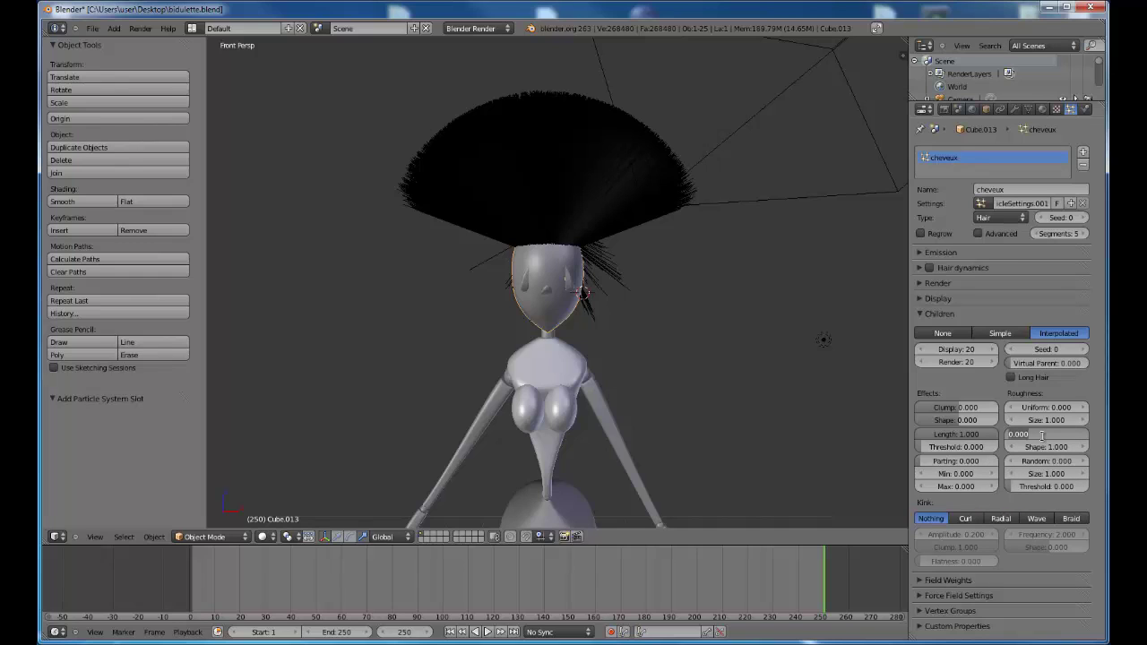
{"action": "type", "text": "0.1"}
{"action": "key", "text": "Return"}
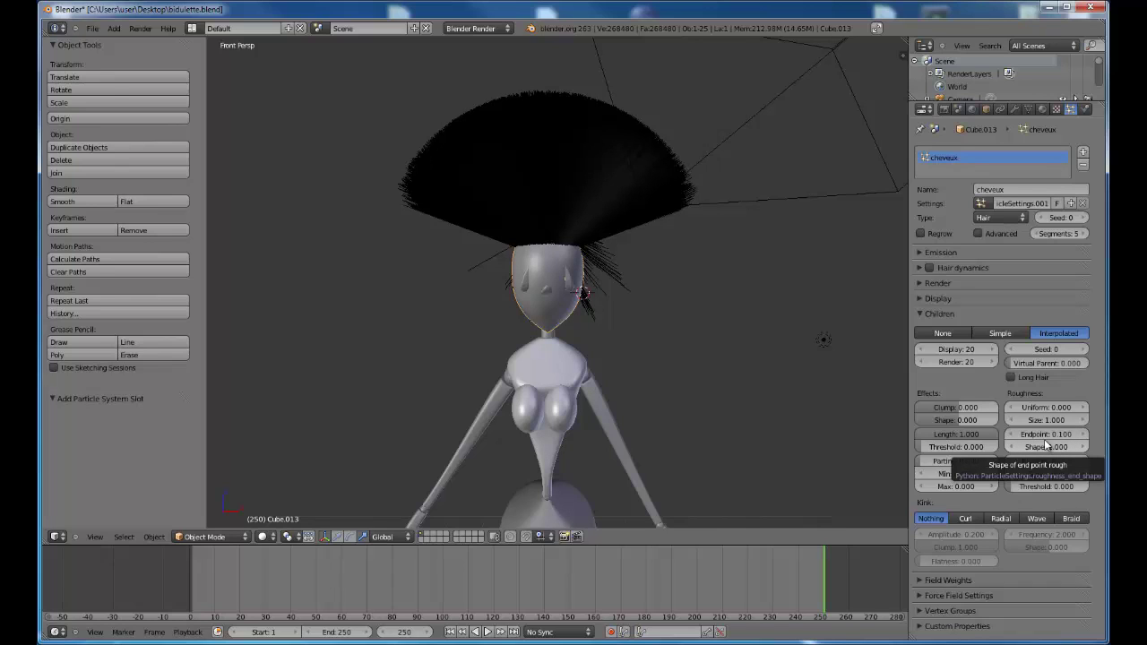
{"action": "double_click", "coordinate": [1046, 445]}
{"action": "type", "text": "1"}
{"action": "key", "text": "Return"}
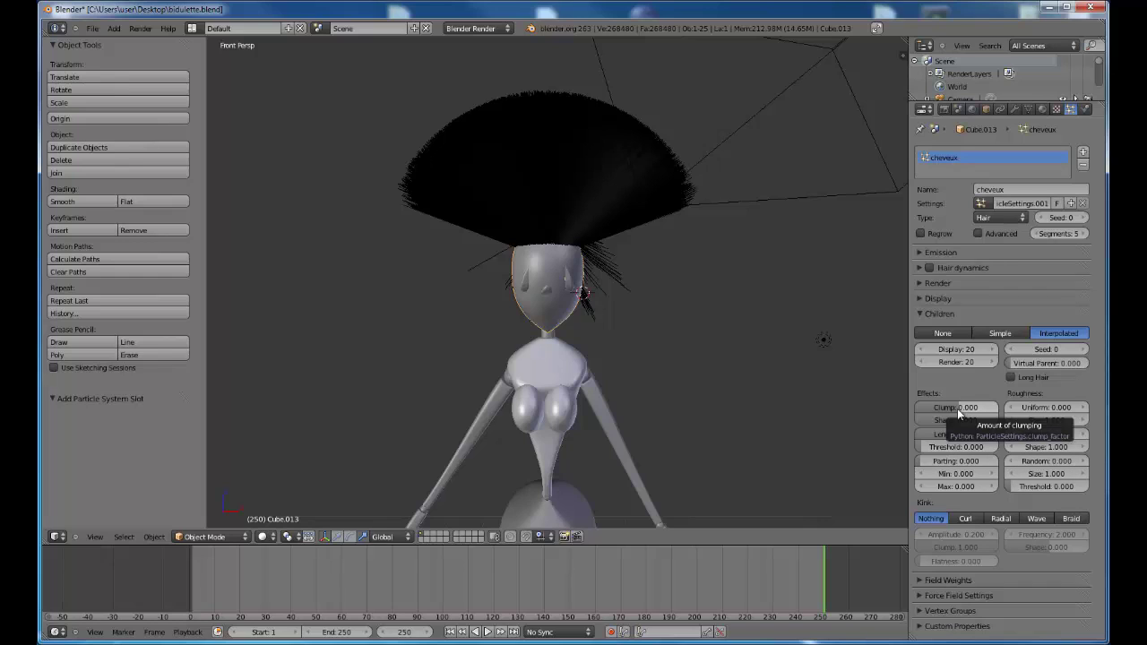
Step: Try out clumping on the hair children and set Clump to 0.7
{"action": "mouse_move", "coordinate": [956, 414]}
{"action": "left_mouse_down"}
{"action": "mouse_move", "coordinate": [994, 409]}
{"action": "mouse_move", "coordinate": [971, 410]}
{"action": "left_mouse_up"}
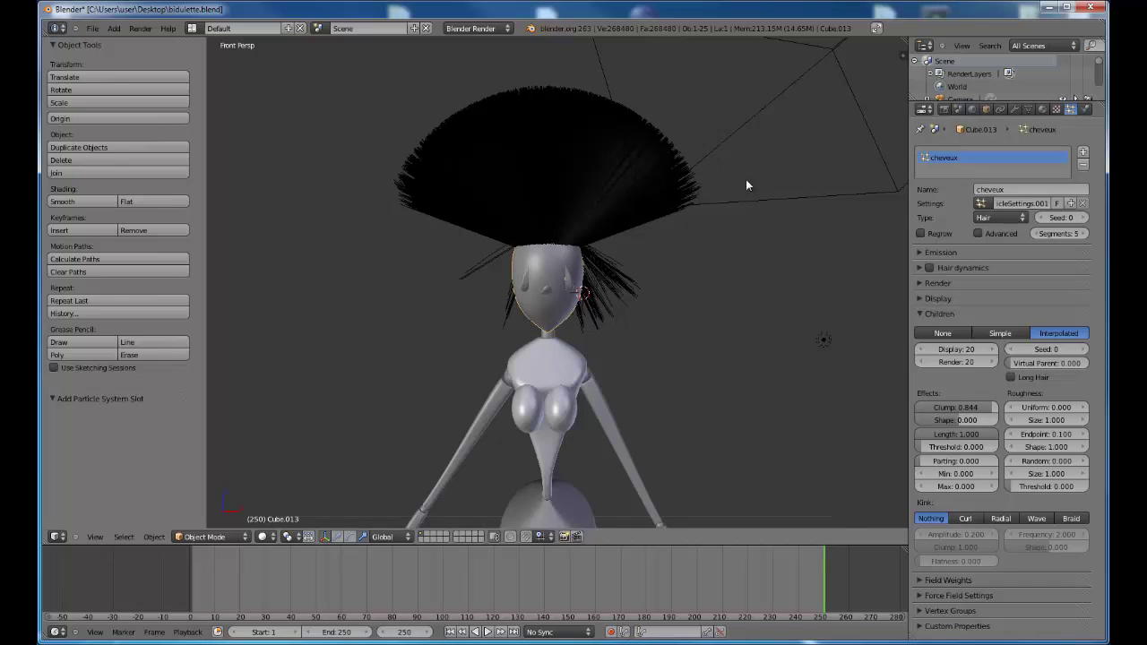
{"action": "left_click", "coordinate": [955, 408]}
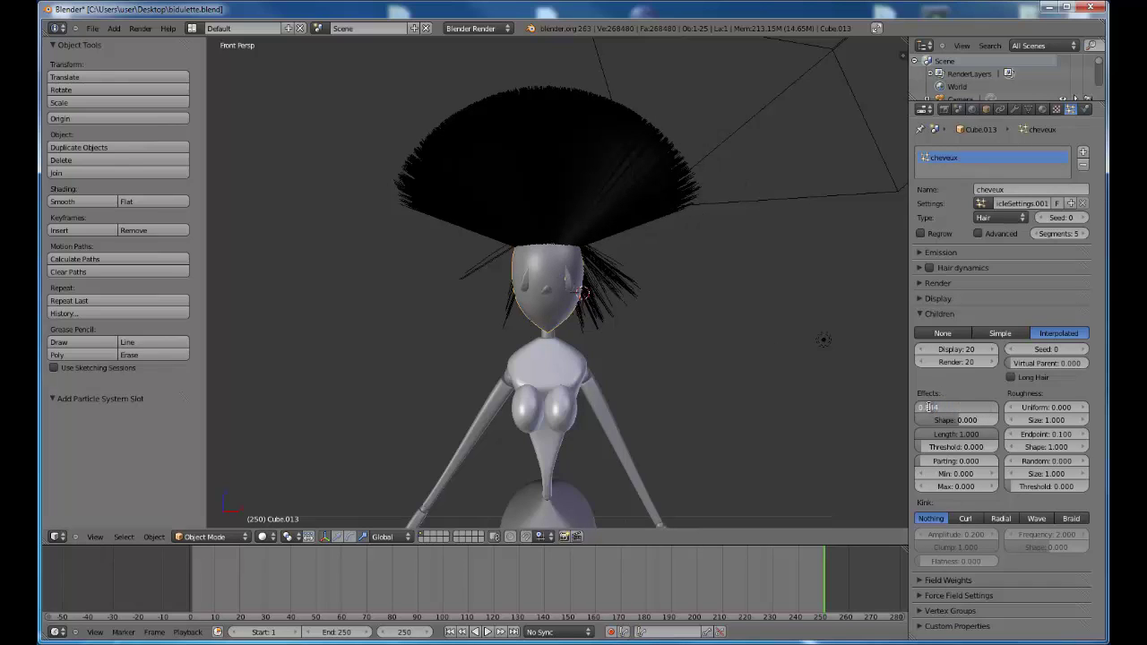
{"action": "type", "text": "0.7"}
{"action": "key", "text": "Return"}
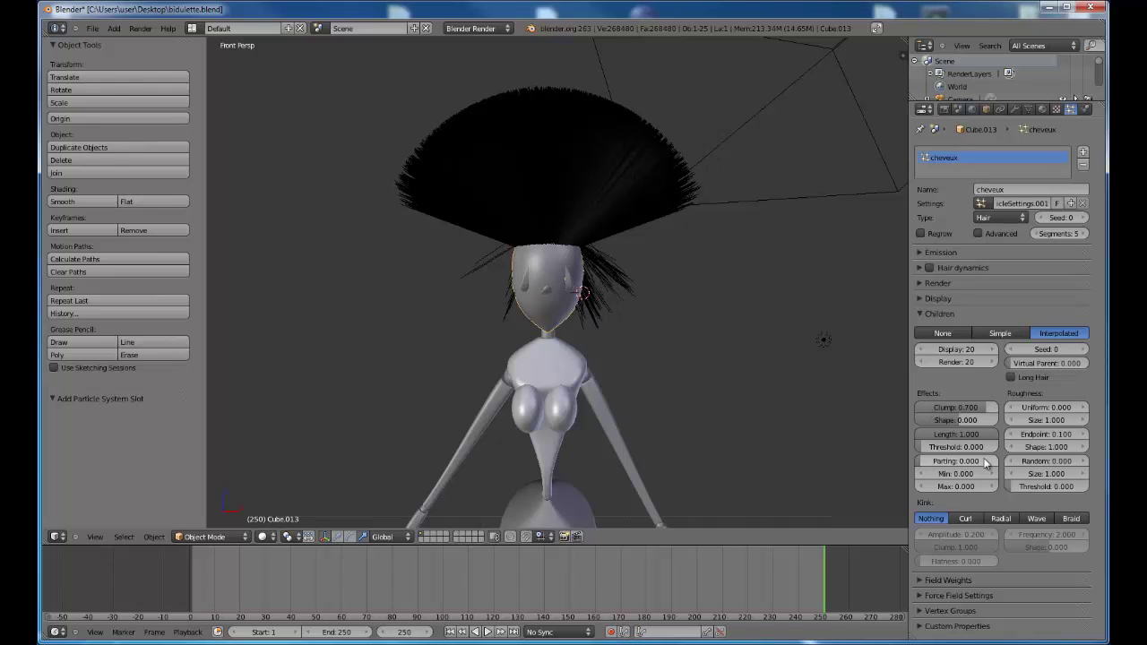
Step: Set the hair children's Random roughness to 0.01
{"action": "left_click_drag", "start_coordinate": [1058, 434], "coordinate": [1066, 434]}
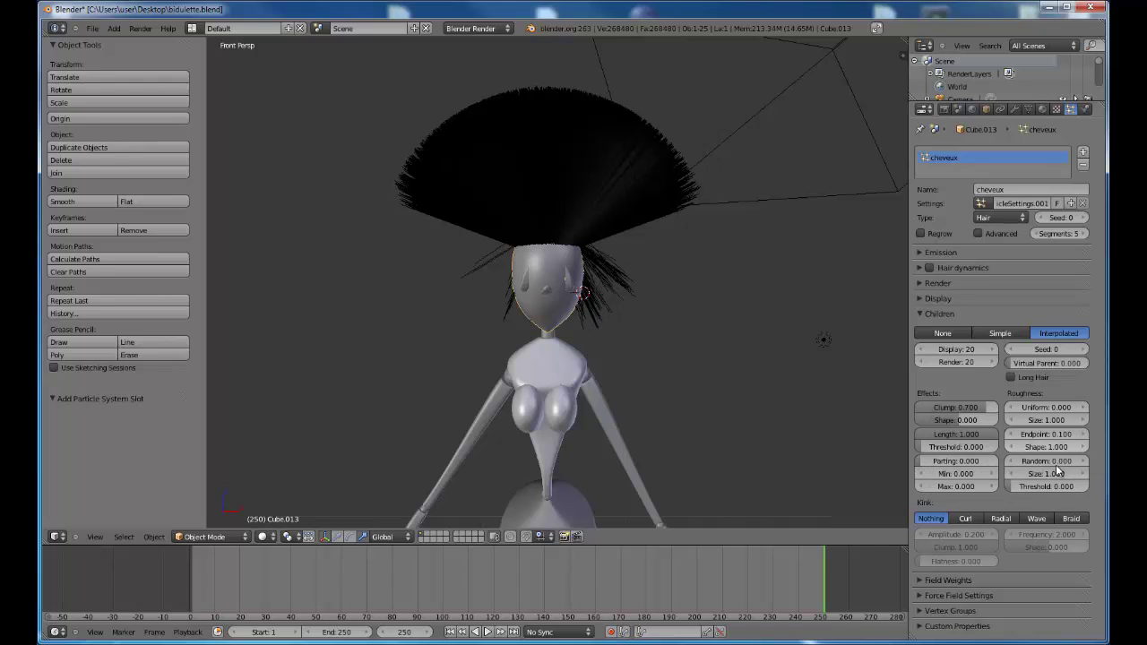
{"action": "left_click", "coordinate": [1053, 461]}
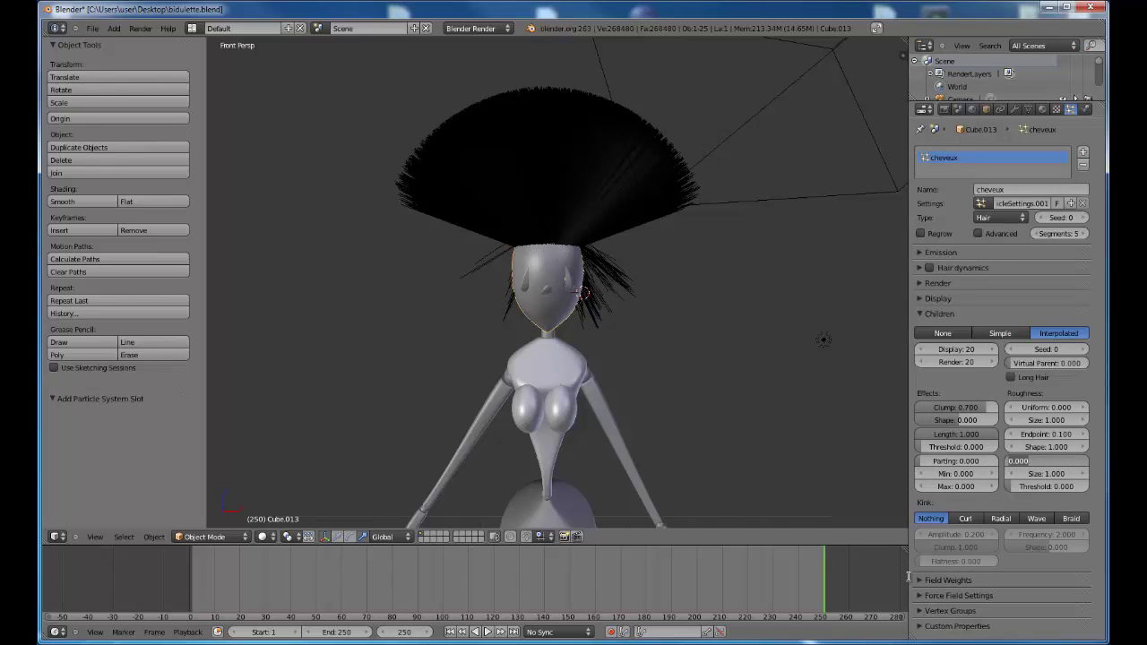
{"action": "type", "text": "0.01"}
{"action": "key", "text": "Return"}
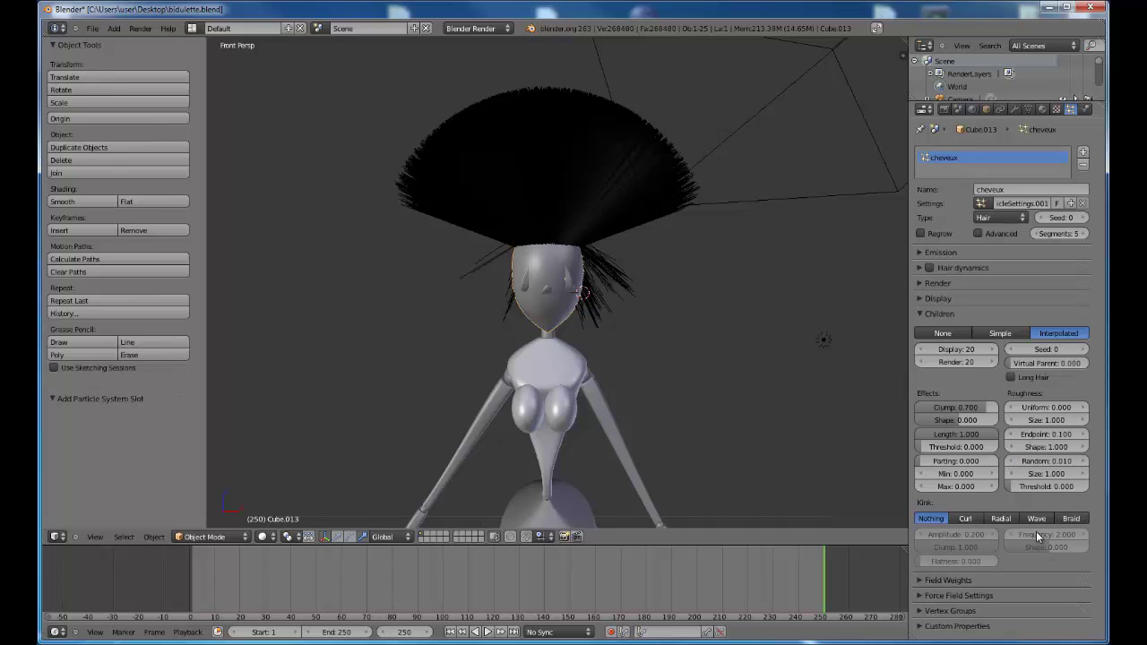
Step: Try the Curl, Radial, Wave and Braid kink types on the hair children and return to Nothing
{"action": "left_click", "coordinate": [969, 521]}
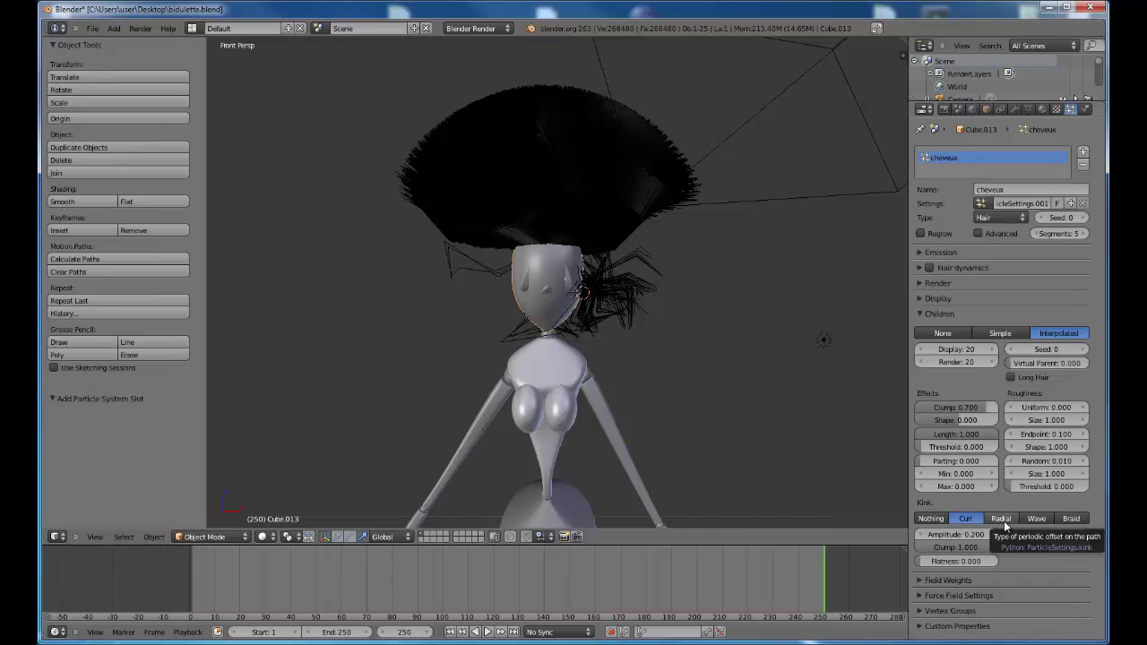
{"action": "left_click", "coordinate": [1004, 520]}
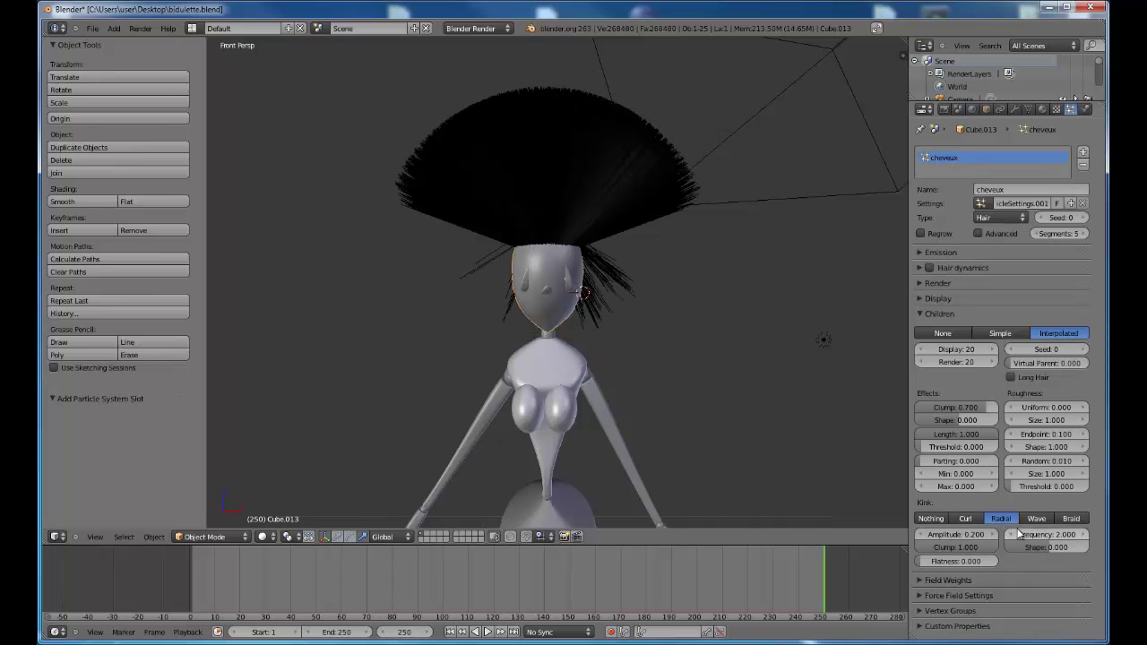
{"action": "left_click", "coordinate": [1037, 521]}
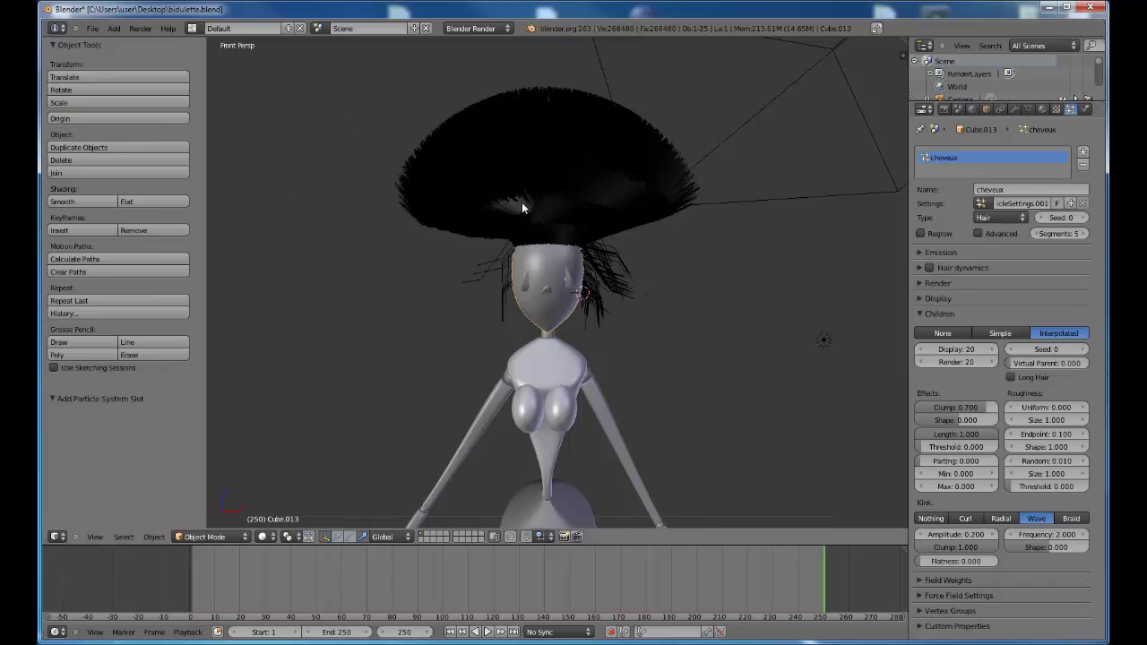
{"action": "left_click", "coordinate": [1075, 525]}
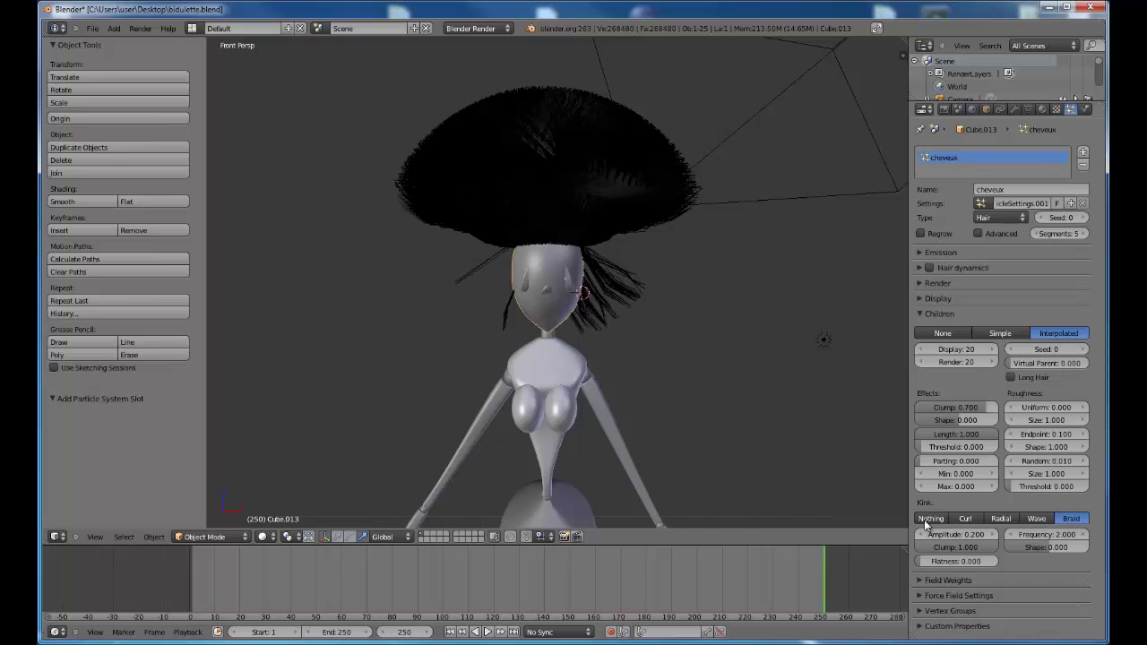
{"action": "left_click", "coordinate": [930, 520]}
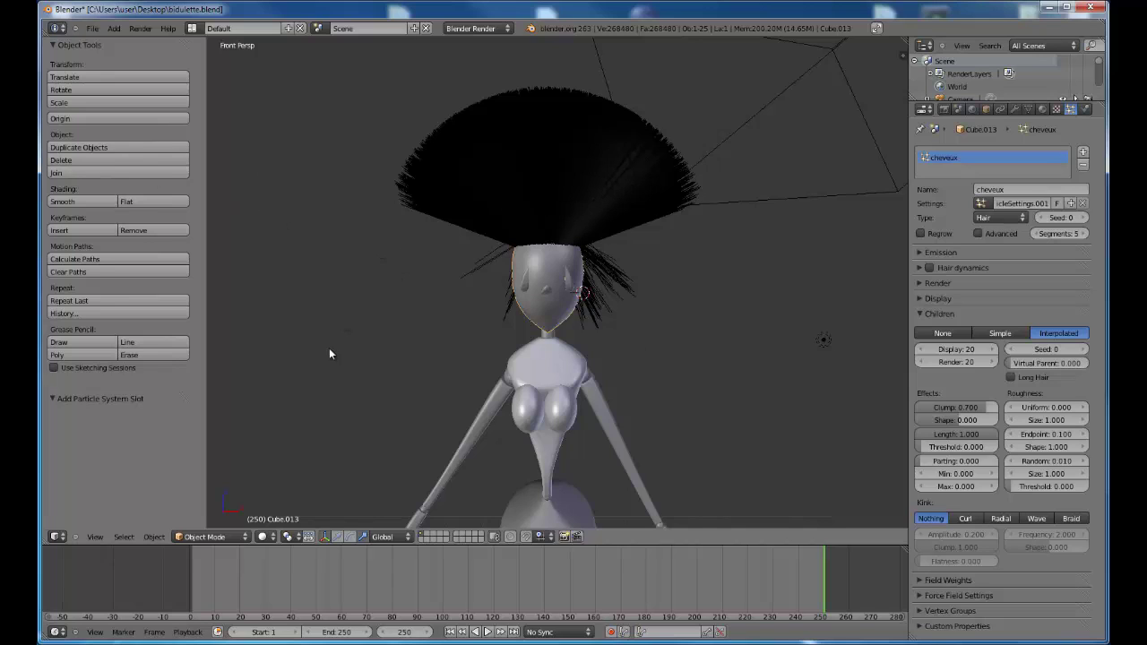
Step: Enter Particle Mode and use the Comb brush to pull the hair down on both sides of the head from the front view
{"action": "left_click", "coordinate": [207, 537]}
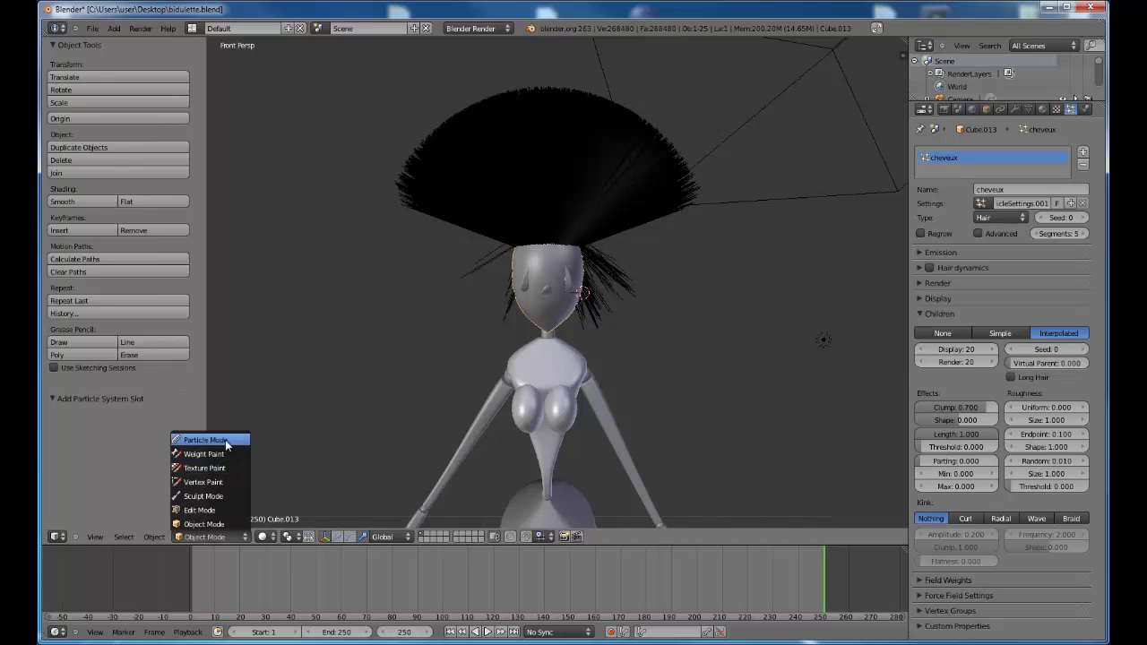
{"action": "key", "text": "Return"}
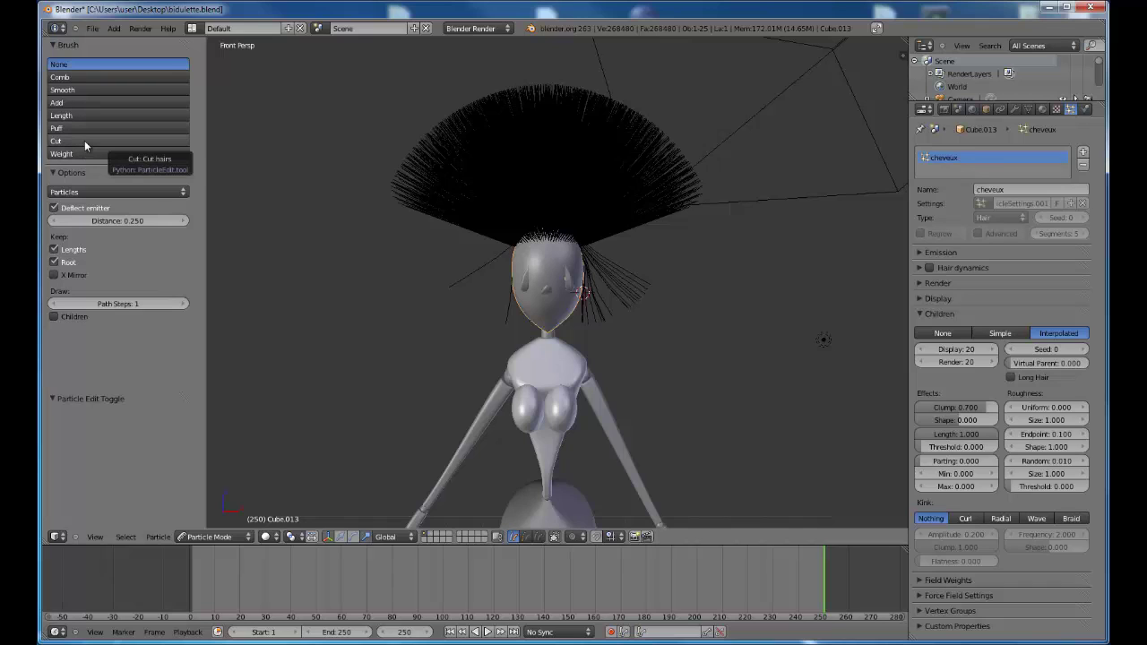
{"action": "left_click", "coordinate": [116, 77]}
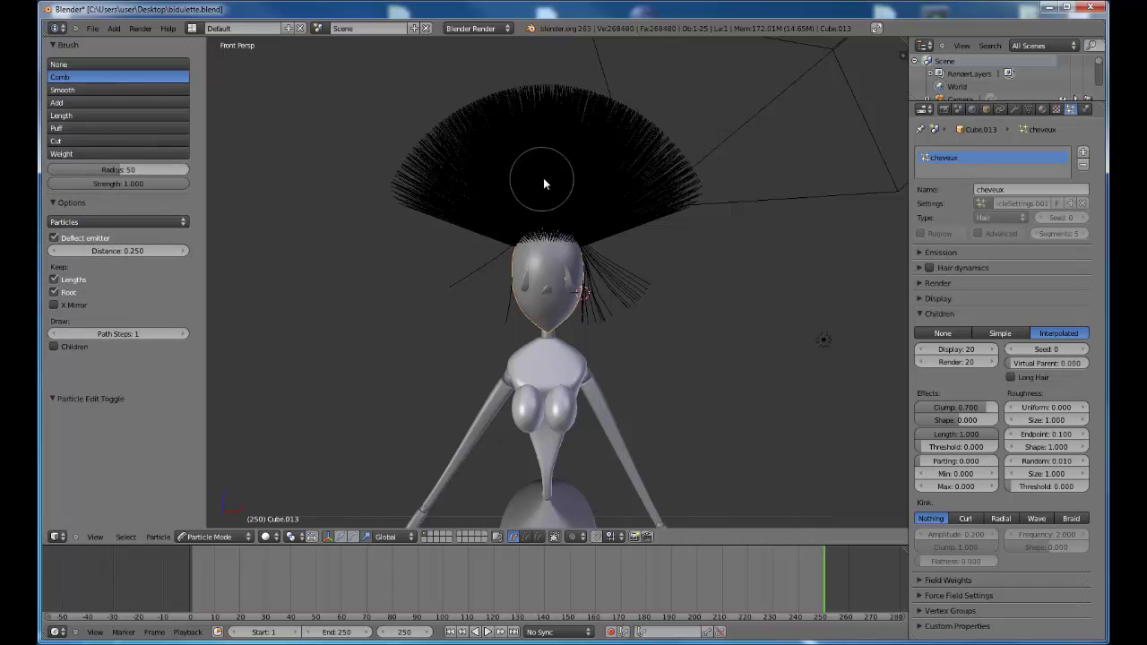
{"action": "left_click_drag", "start_coordinate": [493, 165], "coordinate": [436, 206]}
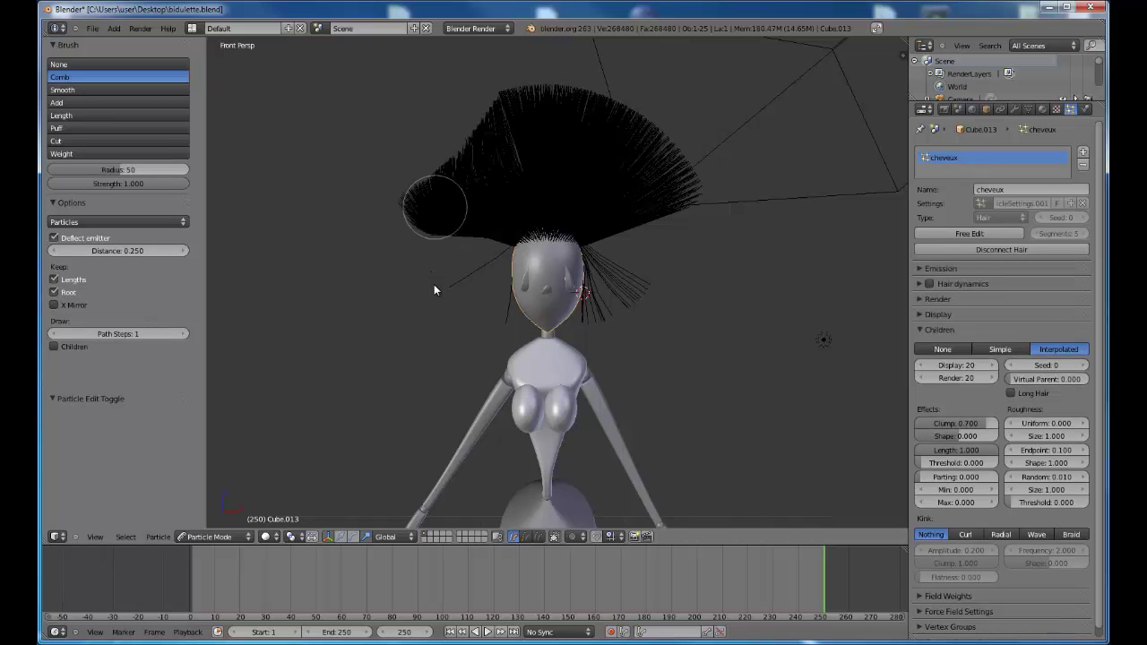
{"action": "left_click_drag", "start_coordinate": [434, 289], "coordinate": [412, 346]}
{"action": "left_click_drag", "start_coordinate": [615, 192], "coordinate": [645, 281]}
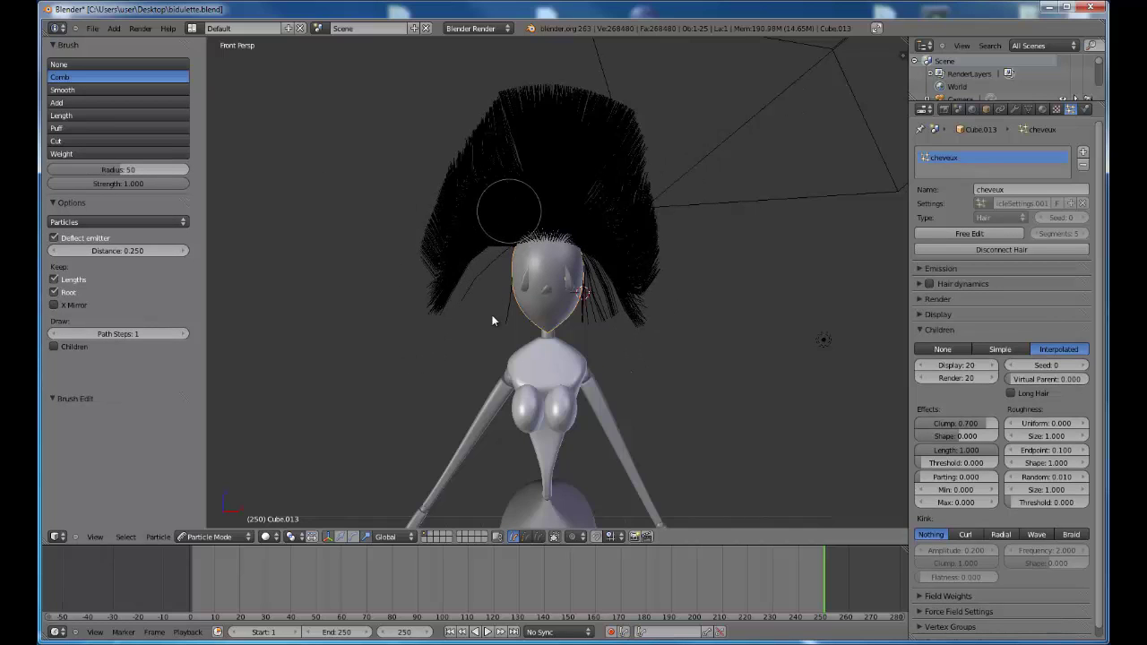
{"action": "mouse_move", "coordinate": [492, 320]}
{"action": "left_mouse_down"}
{"action": "mouse_move", "coordinate": [474, 251]}
{"action": "mouse_move", "coordinate": [460, 338]}
{"action": "mouse_move", "coordinate": [480, 234]}
{"action": "mouse_move", "coordinate": [473, 376]}
{"action": "mouse_move", "coordinate": [660, 349]}
{"action": "mouse_move", "coordinate": [622, 235]}
{"action": "mouse_move", "coordinate": [657, 318]}
{"action": "mouse_move", "coordinate": [615, 385]}
{"action": "left_mouse_up"}
Step: Comb the hair down over the back, sides and top of the head, alternating between the right and front views
{"action": "key", "text": "KP_3"}
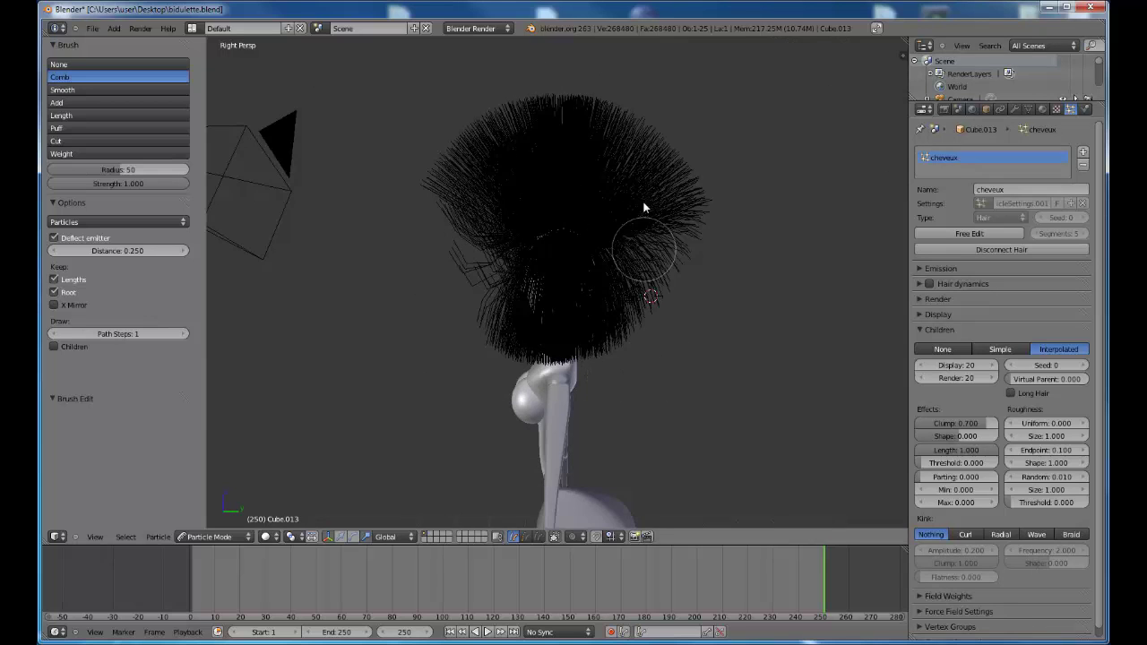
{"action": "mouse_move", "coordinate": [683, 223]}
{"action": "left_mouse_down"}
{"action": "mouse_move", "coordinate": [694, 269]}
{"action": "mouse_move", "coordinate": [517, 159]}
{"action": "mouse_move", "coordinate": [425, 230]}
{"action": "mouse_move", "coordinate": [470, 183]}
{"action": "mouse_move", "coordinate": [463, 264]}
{"action": "mouse_move", "coordinate": [423, 262]}
{"action": "mouse_move", "coordinate": [546, 138]}
{"action": "mouse_move", "coordinate": [427, 227]}
{"action": "mouse_move", "coordinate": [600, 164]}
{"action": "mouse_move", "coordinate": [655, 231]}
{"action": "mouse_move", "coordinate": [688, 234]}
{"action": "mouse_move", "coordinate": [707, 204]}
{"action": "mouse_move", "coordinate": [672, 320]}
{"action": "mouse_move", "coordinate": [457, 200]}
{"action": "mouse_move", "coordinate": [482, 377]}
{"action": "mouse_move", "coordinate": [512, 189]}
{"action": "mouse_move", "coordinate": [452, 202]}
{"action": "mouse_move", "coordinate": [434, 253]}
{"action": "mouse_move", "coordinate": [436, 332]}
{"action": "mouse_move", "coordinate": [472, 173]}
{"action": "mouse_move", "coordinate": [524, 141]}
{"action": "mouse_move", "coordinate": [438, 268]}
{"action": "mouse_move", "coordinate": [586, 130]}
{"action": "mouse_move", "coordinate": [668, 282]}
{"action": "mouse_move", "coordinate": [632, 159]}
{"action": "mouse_move", "coordinate": [679, 263]}
{"action": "left_mouse_up"}
{"action": "key", "text": "KP_1"}
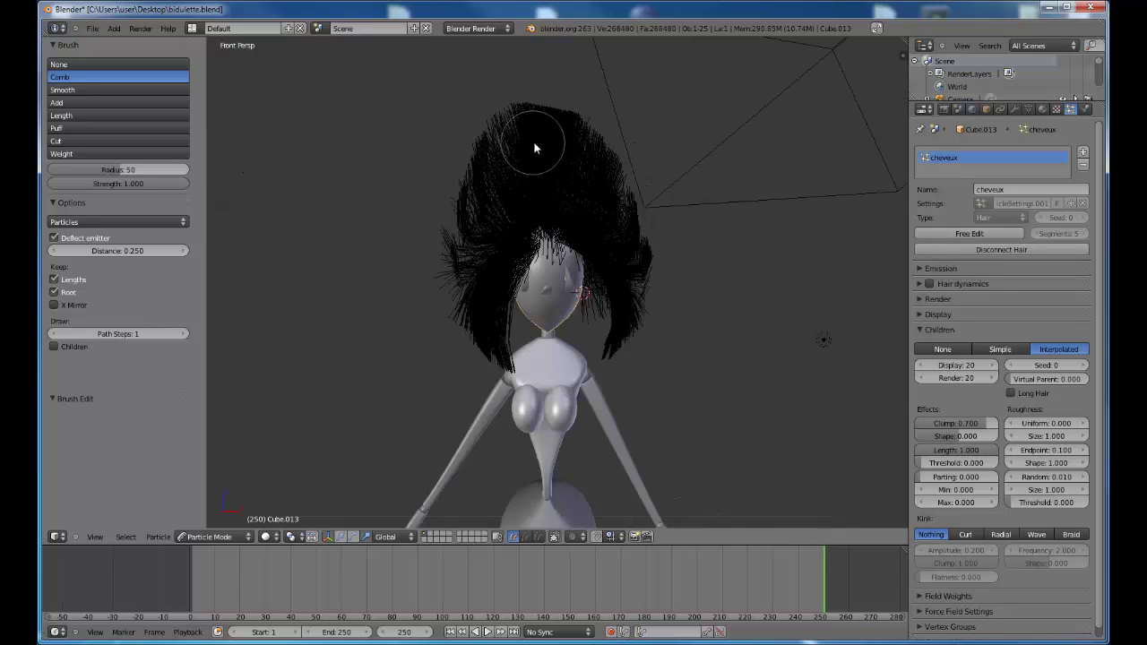
{"action": "mouse_move", "coordinate": [512, 207]}
{"action": "left_mouse_down"}
{"action": "mouse_move", "coordinate": [515, 307]}
{"action": "mouse_move", "coordinate": [502, 224]}
{"action": "mouse_move", "coordinate": [456, 245]}
{"action": "mouse_move", "coordinate": [460, 272]}
{"action": "mouse_move", "coordinate": [514, 261]}
{"action": "mouse_move", "coordinate": [513, 360]}
{"action": "mouse_move", "coordinate": [525, 160]}
{"action": "mouse_move", "coordinate": [434, 218]}
{"action": "mouse_move", "coordinate": [513, 161]}
{"action": "mouse_move", "coordinate": [439, 287]}
{"action": "mouse_move", "coordinate": [635, 207]}
{"action": "mouse_move", "coordinate": [665, 278]}
{"action": "mouse_move", "coordinate": [596, 387]}
{"action": "mouse_move", "coordinate": [438, 264]}
{"action": "mouse_move", "coordinate": [421, 278]}
{"action": "mouse_move", "coordinate": [476, 240]}
{"action": "mouse_move", "coordinate": [652, 272]}
{"action": "mouse_move", "coordinate": [528, 121]}
{"action": "mouse_move", "coordinate": [461, 179]}
{"action": "mouse_move", "coordinate": [493, 195]}
{"action": "mouse_move", "coordinate": [464, 338]}
{"action": "mouse_move", "coordinate": [552, 190]}
{"action": "mouse_move", "coordinate": [635, 320]}
{"action": "mouse_move", "coordinate": [548, 354]}
{"action": "mouse_move", "coordinate": [505, 182]}
{"action": "mouse_move", "coordinate": [448, 314]}
{"action": "left_mouse_up"}
{"action": "key", "text": "KP_3"}
{"action": "mouse_move", "coordinate": [638, 182]}
{"action": "left_mouse_down"}
{"action": "mouse_move", "coordinate": [625, 178]}
{"action": "mouse_move", "coordinate": [649, 251]}
{"action": "mouse_move", "coordinate": [602, 349]}
{"action": "mouse_move", "coordinate": [649, 329]}
{"action": "mouse_move", "coordinate": [615, 194]}
{"action": "mouse_move", "coordinate": [565, 360]}
{"action": "mouse_move", "coordinate": [686, 241]}
{"action": "mouse_move", "coordinate": [604, 195]}
{"action": "mouse_move", "coordinate": [631, 320]}
{"action": "mouse_move", "coordinate": [627, 242]}
{"action": "mouse_move", "coordinate": [650, 242]}
{"action": "mouse_move", "coordinate": [627, 327]}
{"action": "mouse_move", "coordinate": [638, 305]}
{"action": "mouse_move", "coordinate": [627, 320]}
{"action": "mouse_move", "coordinate": [583, 212]}
{"action": "mouse_move", "coordinate": [516, 215]}
{"action": "mouse_move", "coordinate": [453, 262]}
{"action": "mouse_move", "coordinate": [463, 332]}
{"action": "mouse_move", "coordinate": [451, 300]}
{"action": "mouse_move", "coordinate": [493, 211]}
{"action": "mouse_move", "coordinate": [451, 257]}
{"action": "mouse_move", "coordinate": [476, 338]}
{"action": "left_mouse_up"}
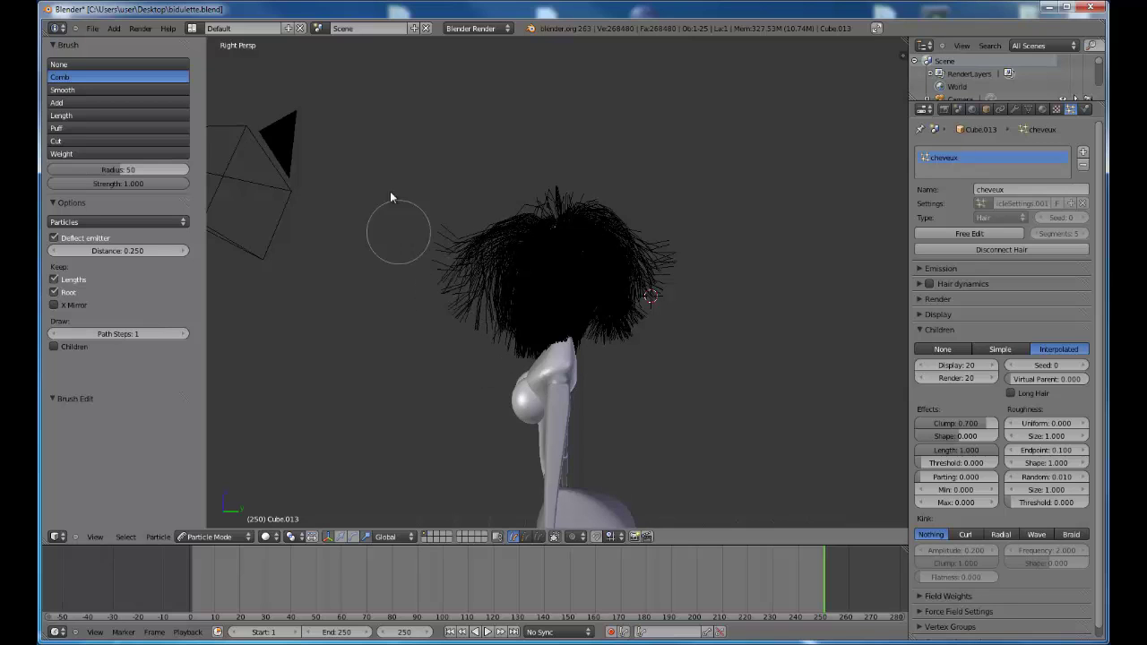
{"action": "mouse_move", "coordinate": [457, 211]}
{"action": "left_mouse_down"}
{"action": "mouse_move", "coordinate": [430, 284]}
{"action": "mouse_move", "coordinate": [463, 333]}
{"action": "mouse_move", "coordinate": [416, 209]}
{"action": "mouse_move", "coordinate": [446, 310]}
{"action": "mouse_move", "coordinate": [430, 266]}
{"action": "mouse_move", "coordinate": [516, 195]}
{"action": "mouse_move", "coordinate": [494, 348]}
{"action": "mouse_move", "coordinate": [514, 360]}
{"action": "mouse_move", "coordinate": [419, 299]}
{"action": "mouse_move", "coordinate": [429, 289]}
{"action": "mouse_move", "coordinate": [507, 375]}
{"action": "mouse_move", "coordinate": [658, 249]}
{"action": "mouse_move", "coordinate": [646, 240]}
{"action": "mouse_move", "coordinate": [617, 288]}
{"action": "mouse_move", "coordinate": [660, 288]}
{"action": "mouse_move", "coordinate": [658, 260]}
{"action": "mouse_move", "coordinate": [618, 342]}
{"action": "mouse_move", "coordinate": [625, 323]}
{"action": "mouse_move", "coordinate": [601, 251]}
{"action": "mouse_move", "coordinate": [592, 354]}
{"action": "mouse_move", "coordinate": [625, 259]}
{"action": "mouse_move", "coordinate": [575, 255]}
{"action": "mouse_move", "coordinate": [598, 387]}
{"action": "mouse_move", "coordinate": [606, 349]}
{"action": "mouse_move", "coordinate": [596, 443]}
{"action": "mouse_move", "coordinate": [640, 274]}
{"action": "mouse_move", "coordinate": [526, 137]}
{"action": "left_mouse_up"}
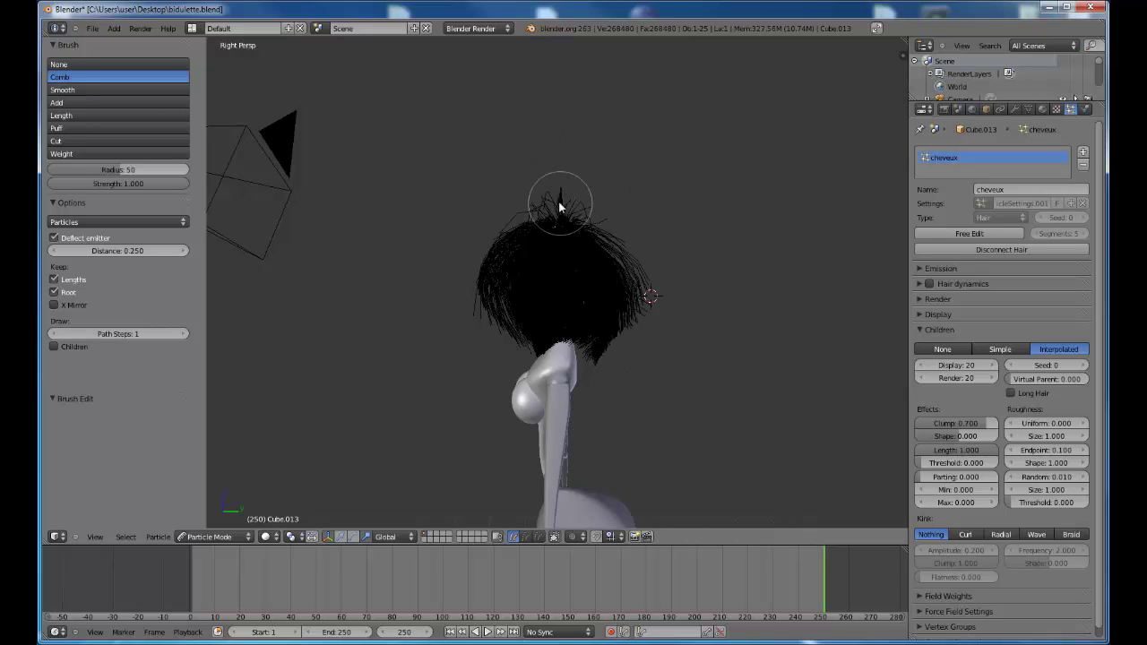
Step: Comb the stray outer strands close around the head and down toward the shoulders from the front view
{"action": "key", "text": "KP_1"}
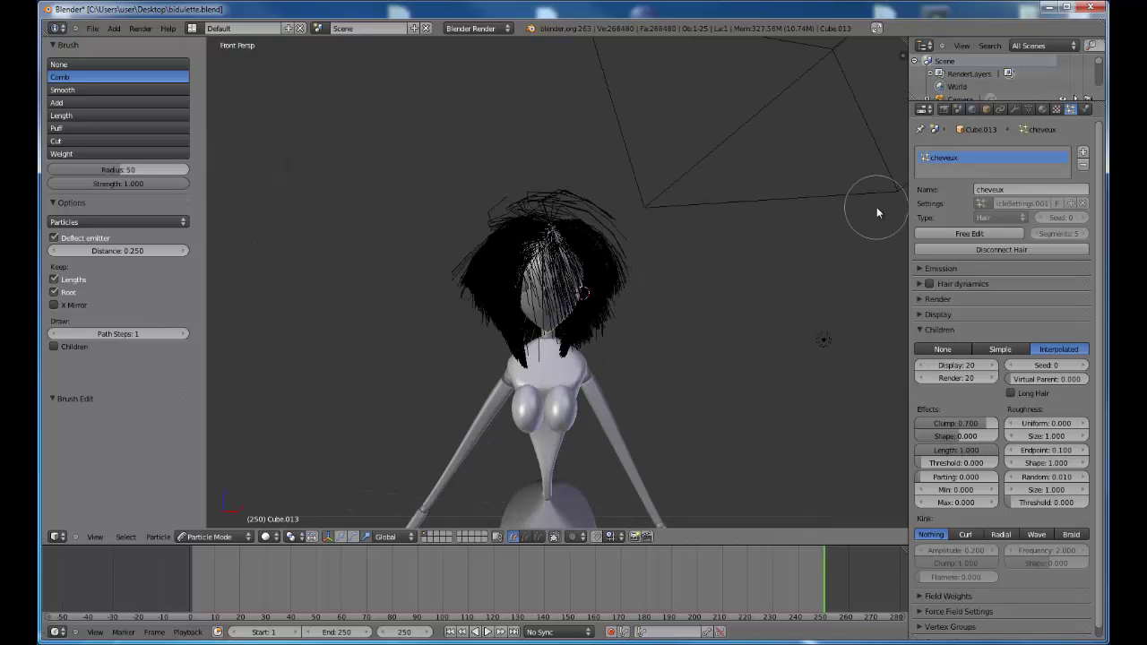
{"action": "mouse_move", "coordinate": [525, 180]}
{"action": "left_mouse_down"}
{"action": "mouse_move", "coordinate": [625, 236]}
{"action": "mouse_move", "coordinate": [632, 315]}
{"action": "left_mouse_up"}
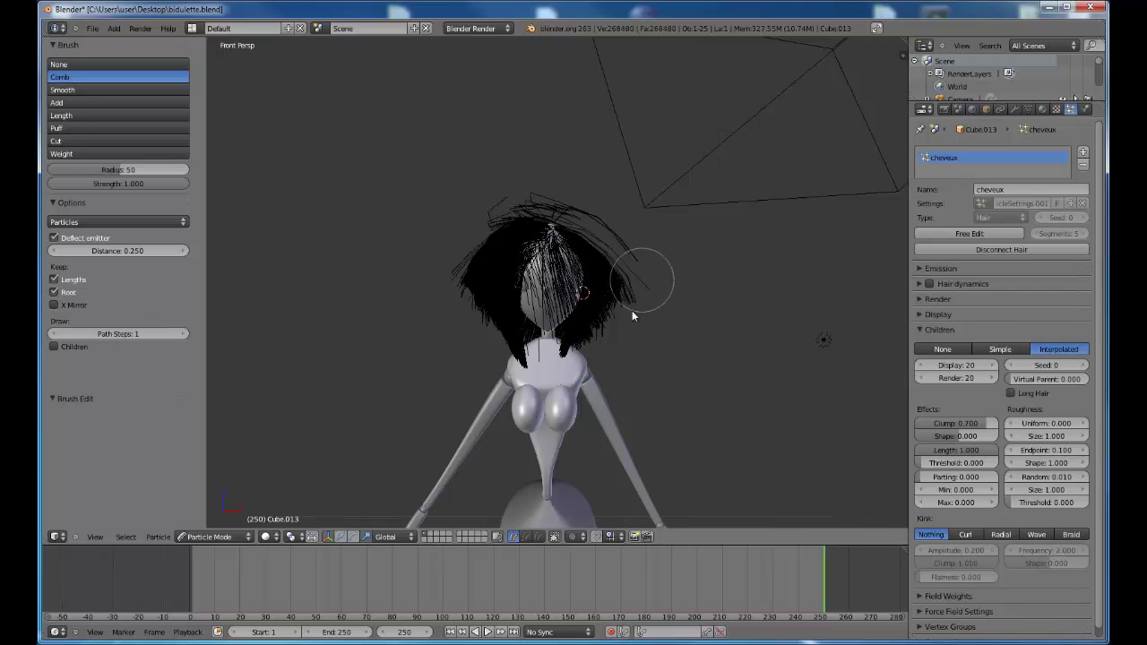
{"action": "mouse_move", "coordinate": [596, 263]}
{"action": "left_mouse_down"}
{"action": "mouse_move", "coordinate": [604, 278]}
{"action": "mouse_move", "coordinate": [578, 370]}
{"action": "mouse_move", "coordinate": [532, 201]}
{"action": "mouse_move", "coordinate": [452, 320]}
{"action": "mouse_move", "coordinate": [474, 319]}
{"action": "mouse_move", "coordinate": [540, 420]}
{"action": "left_mouse_up"}
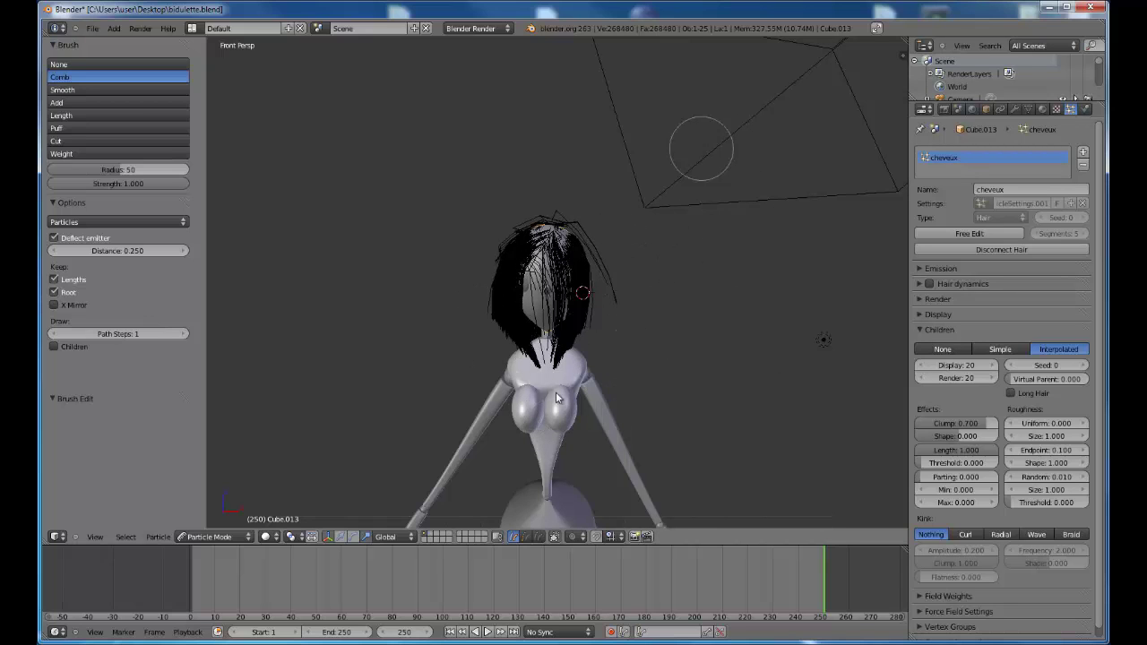
{"action": "mouse_move", "coordinate": [607, 219]}
{"action": "left_mouse_down"}
{"action": "mouse_move", "coordinate": [609, 260]}
{"action": "mouse_move", "coordinate": [520, 200]}
{"action": "mouse_move", "coordinate": [488, 269]}
{"action": "mouse_move", "coordinate": [573, 429]}
{"action": "left_mouse_up"}
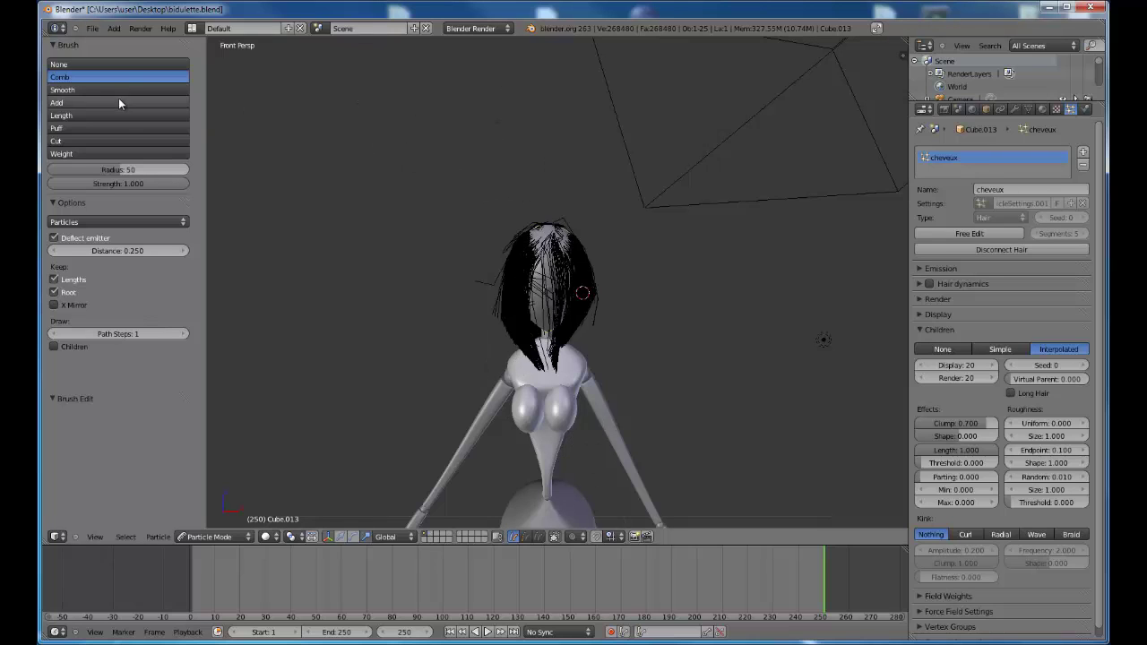
{"action": "mouse_move", "coordinate": [598, 245]}
{"action": "left_mouse_down"}
{"action": "mouse_move", "coordinate": [561, 257]}
{"action": "mouse_move", "coordinate": [569, 269]}
{"action": "mouse_move", "coordinate": [560, 249]}
{"action": "left_mouse_up"}
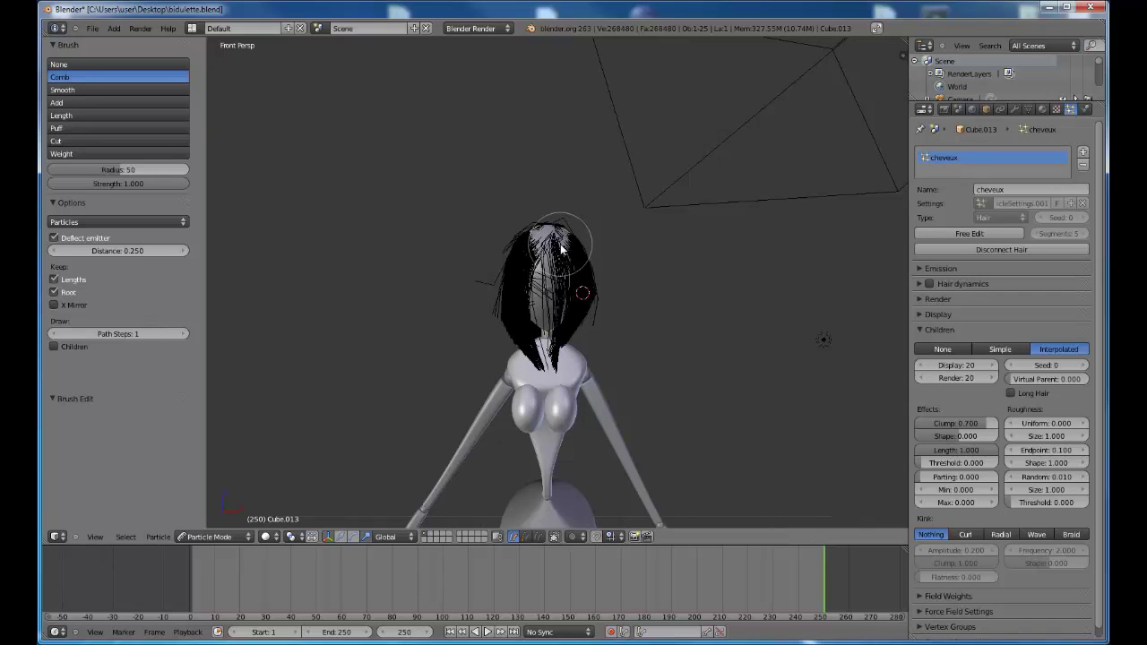
{"action": "scroll", "coordinate": [560, 251], "scroll_direction": "up", "scroll_amount": 2}
{"action": "scroll", "coordinate": [580, 295], "scroll_direction": "up", "scroll_amount": 1}
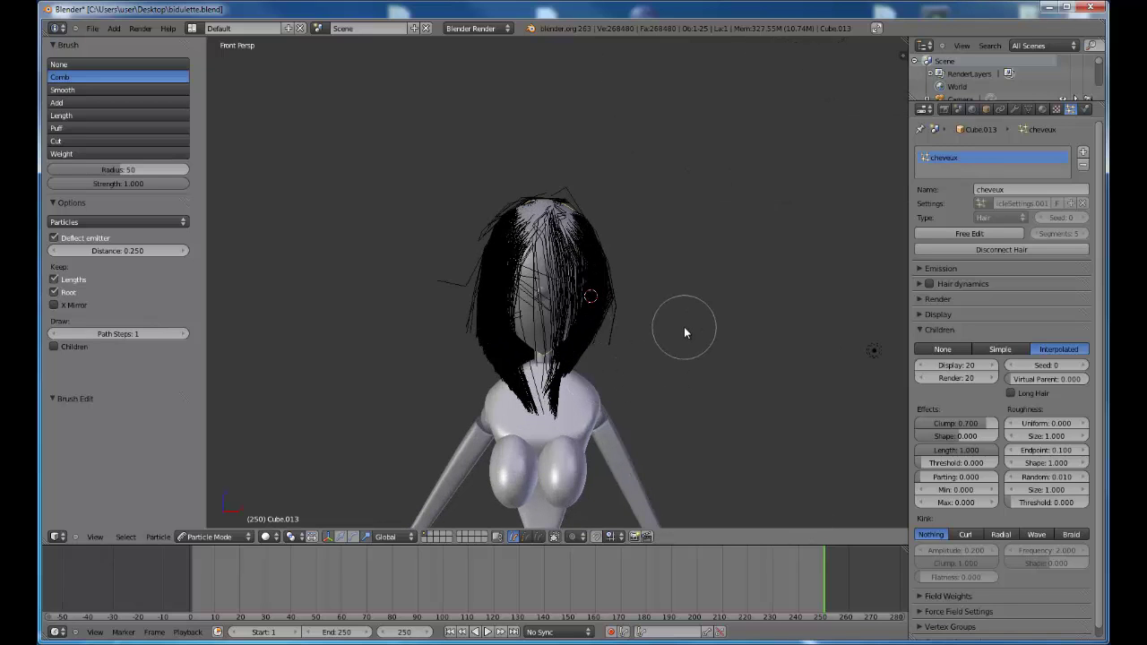
Step: Render the current frame to check the combed hair, and return to the 3D view
{"action": "key", "text": "F12"}
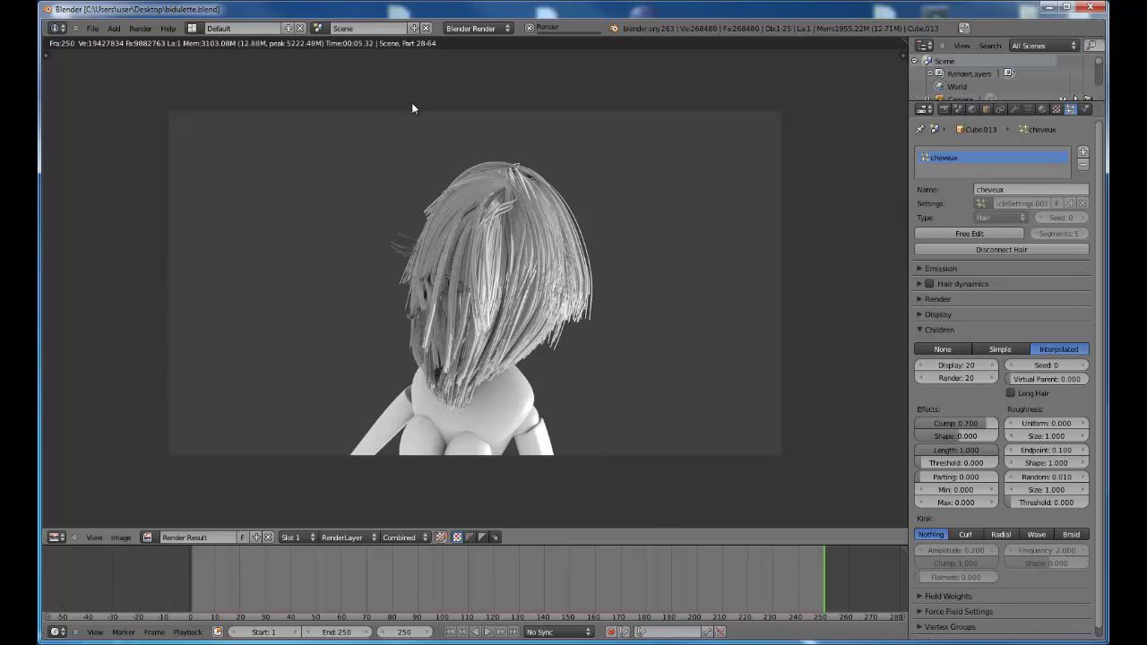
{"action": "key", "text": "Escape"}
{"action": "mouse_move", "coordinate": [586, 337]}
{"action": "left_mouse_down"}
{"action": "mouse_move", "coordinate": [536, 321]}
{"action": "mouse_move", "coordinate": [544, 262]}
{"action": "mouse_move", "coordinate": [536, 285]}
{"action": "left_mouse_up"}
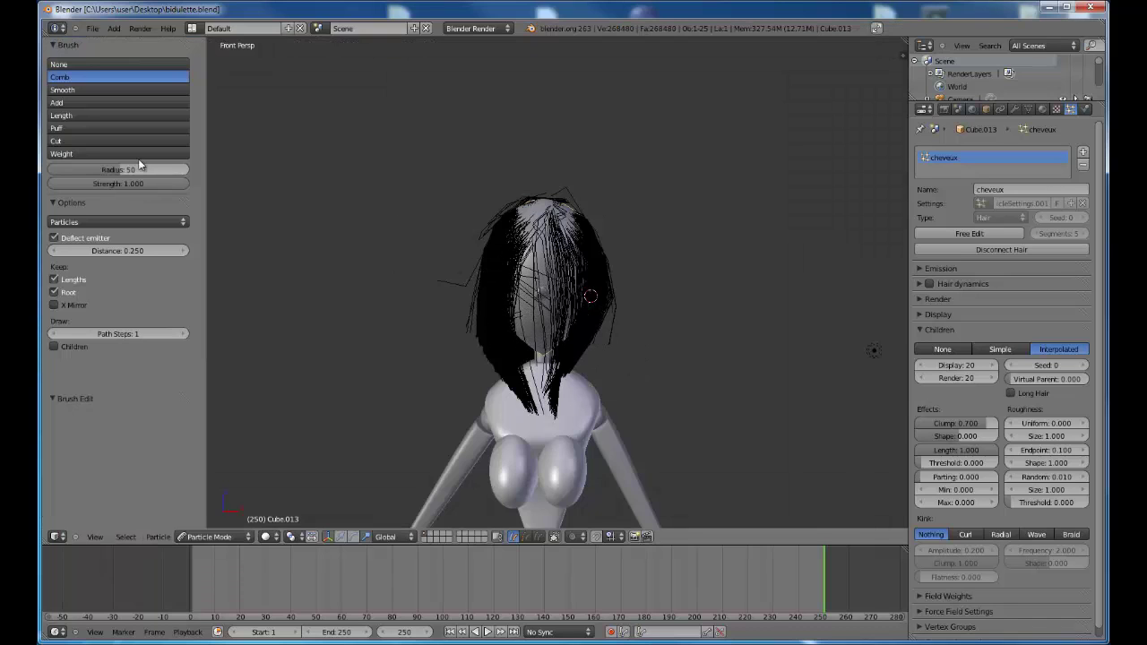
Step: Trim the strands covering the face and neck with the Cut brush at radius 50
{"action": "left_click", "coordinate": [59, 144]}
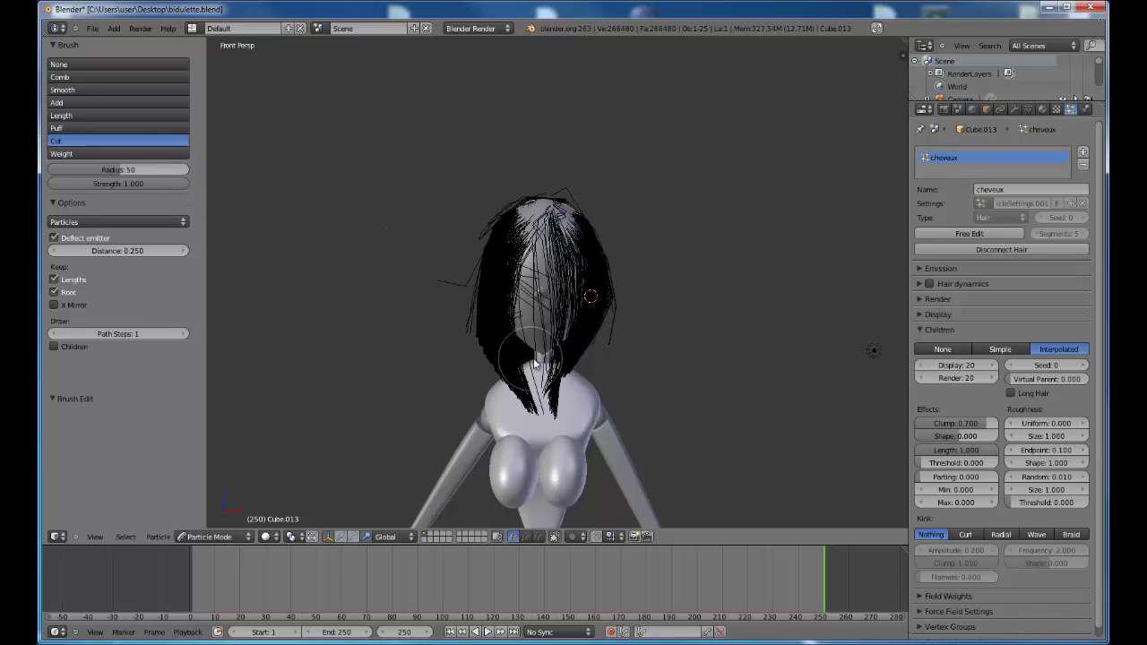
{"action": "mouse_move", "coordinate": [537, 328]}
{"action": "left_mouse_down"}
{"action": "mouse_move", "coordinate": [541, 314]}
{"action": "mouse_move", "coordinate": [531, 363]}
{"action": "mouse_move", "coordinate": [539, 299]}
{"action": "mouse_move", "coordinate": [554, 327]}
{"action": "mouse_move", "coordinate": [544, 338]}
{"action": "mouse_move", "coordinate": [527, 269]}
{"action": "mouse_move", "coordinate": [561, 285]}
{"action": "mouse_move", "coordinate": [545, 307]}
{"action": "mouse_move", "coordinate": [556, 294]}
{"action": "mouse_move", "coordinate": [546, 219]}
{"action": "mouse_move", "coordinate": [560, 273]}
{"action": "mouse_move", "coordinate": [497, 298]}
{"action": "mouse_move", "coordinate": [534, 363]}
{"action": "mouse_move", "coordinate": [501, 376]}
{"action": "mouse_move", "coordinate": [493, 268]}
{"action": "mouse_move", "coordinate": [367, 319]}
{"action": "left_mouse_up"}
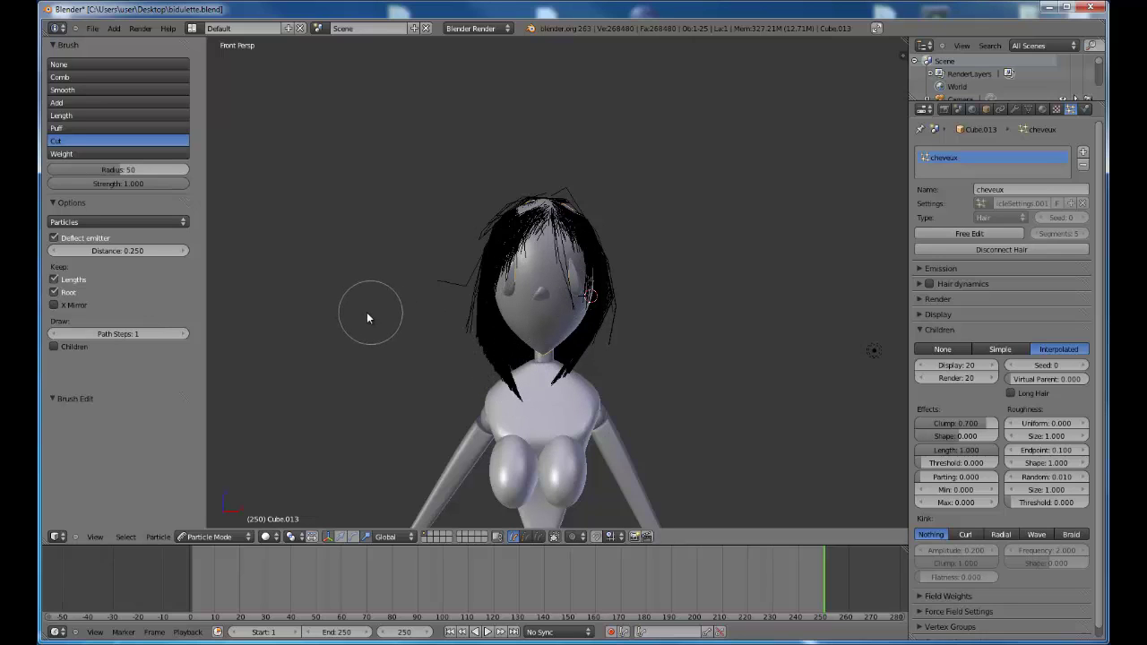
Step: Lengthen the hair at the back of the head with the Length brush set to Grow, working from the back view
{"action": "left_click", "coordinate": [96, 115]}
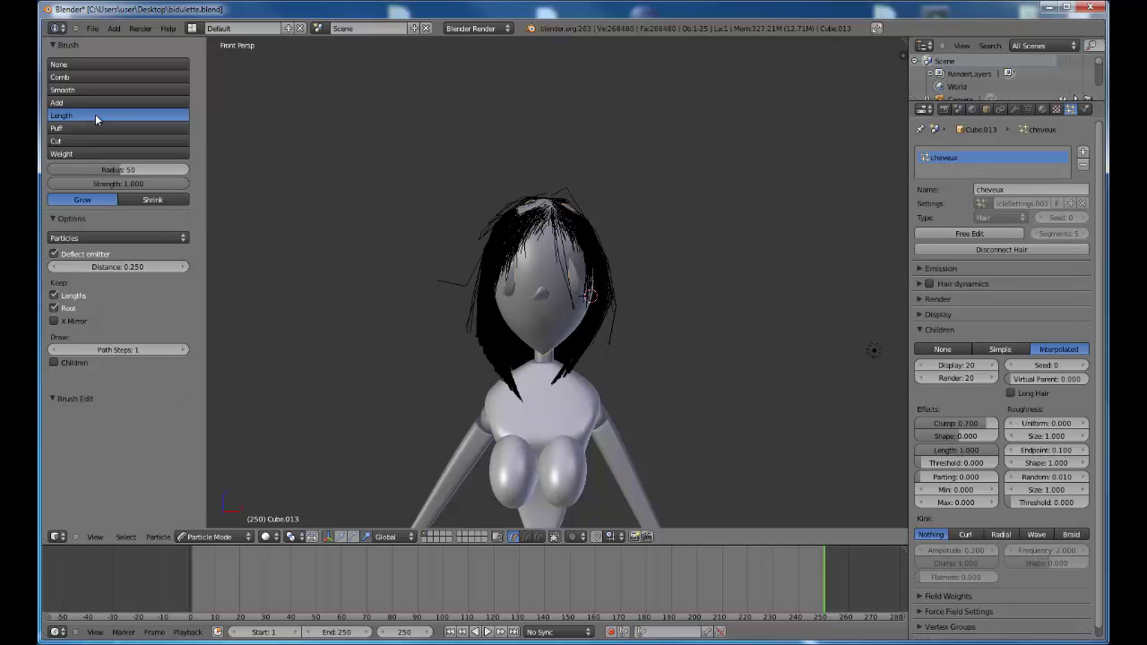
{"action": "mouse_move", "coordinate": [594, 307]}
{"action": "left_mouse_down"}
{"action": "mouse_move", "coordinate": [584, 263]}
{"action": "mouse_move", "coordinate": [590, 298]}
{"action": "left_mouse_up"}
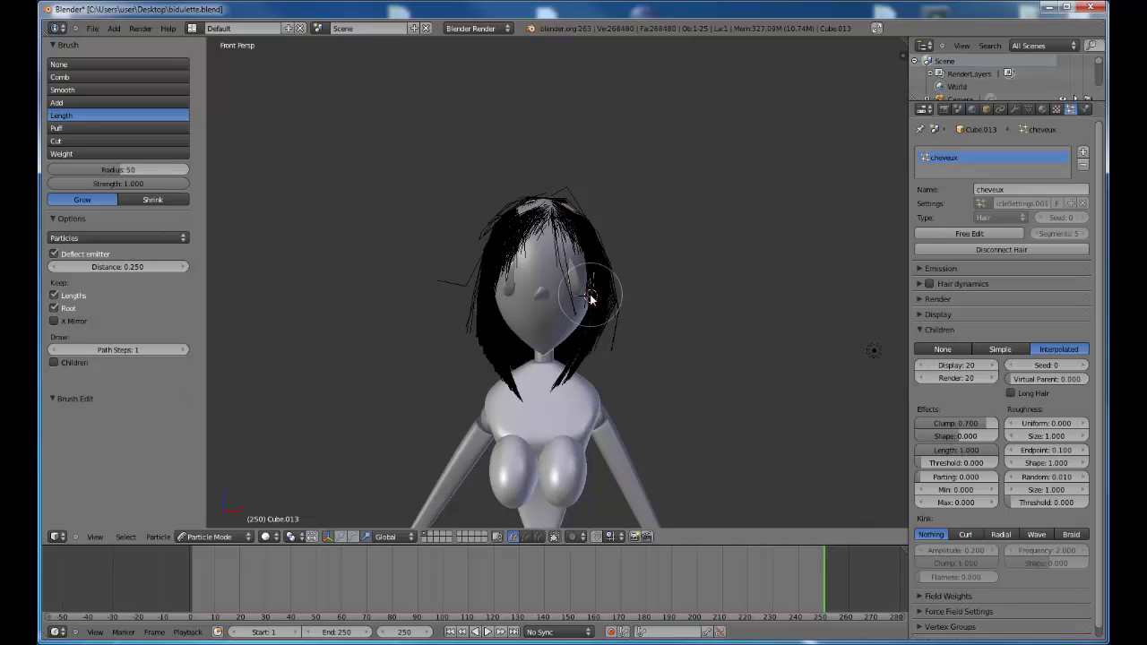
{"action": "key", "text": "ctrl+KP_1"}
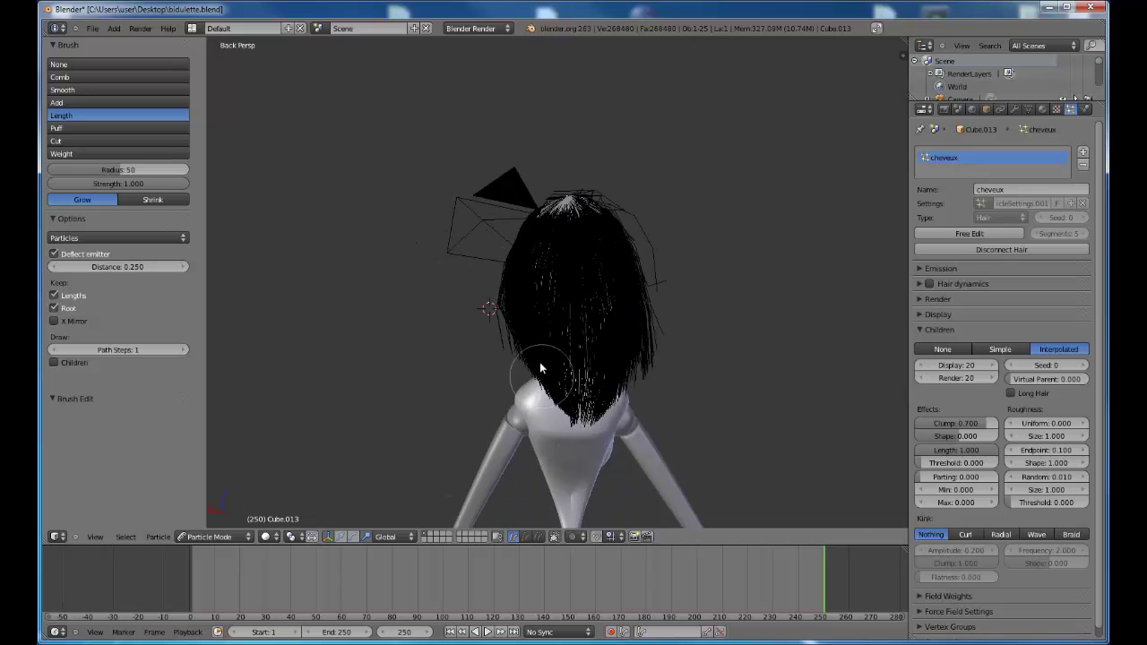
{"action": "left_click_drag", "start_coordinate": [549, 388], "coordinate": [578, 459]}
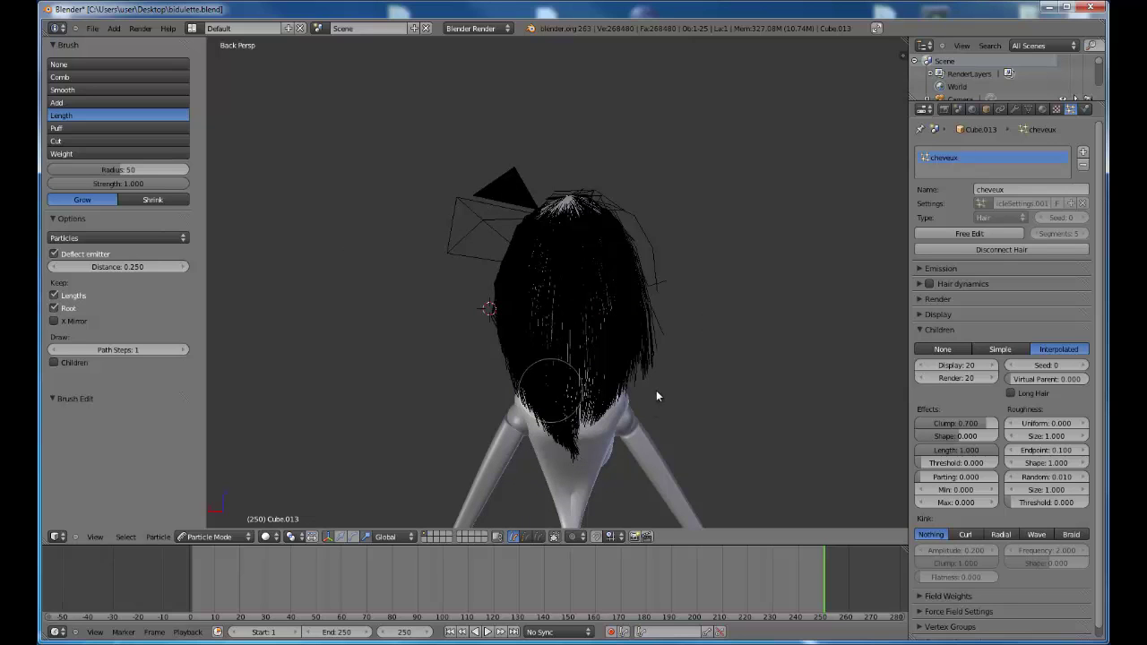
{"action": "left_click_drag", "start_coordinate": [622, 336], "coordinate": [618, 366]}
{"action": "left_click_drag", "start_coordinate": [578, 468], "coordinate": [572, 478]}
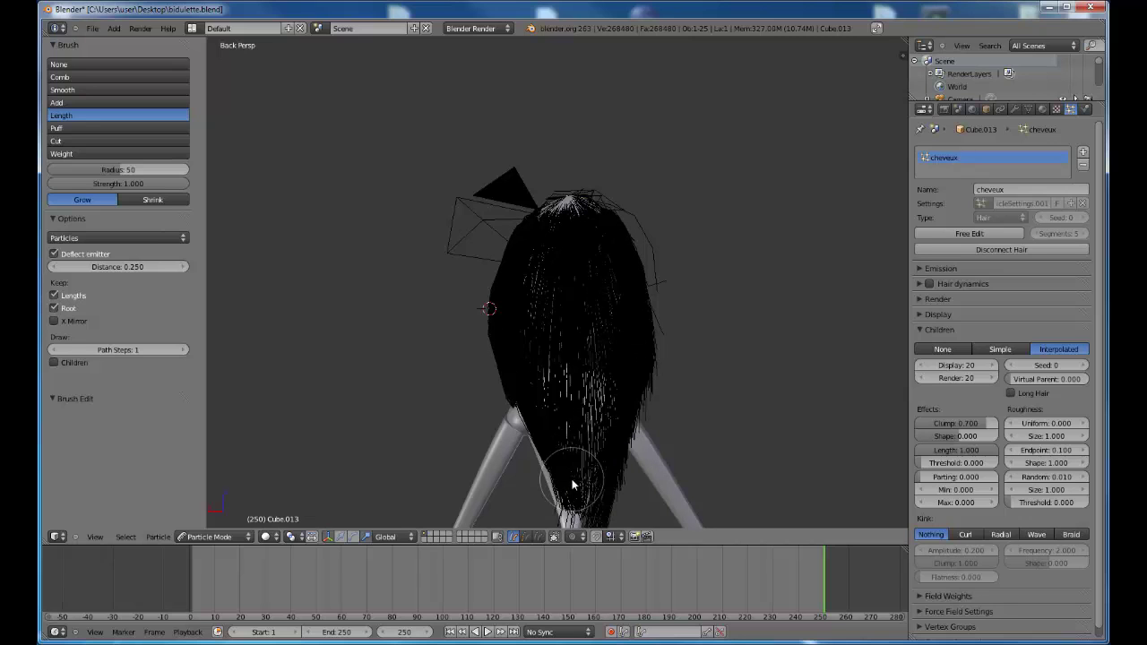
{"action": "scroll", "coordinate": [590, 484], "scroll_direction": "down", "scroll_amount": 2}
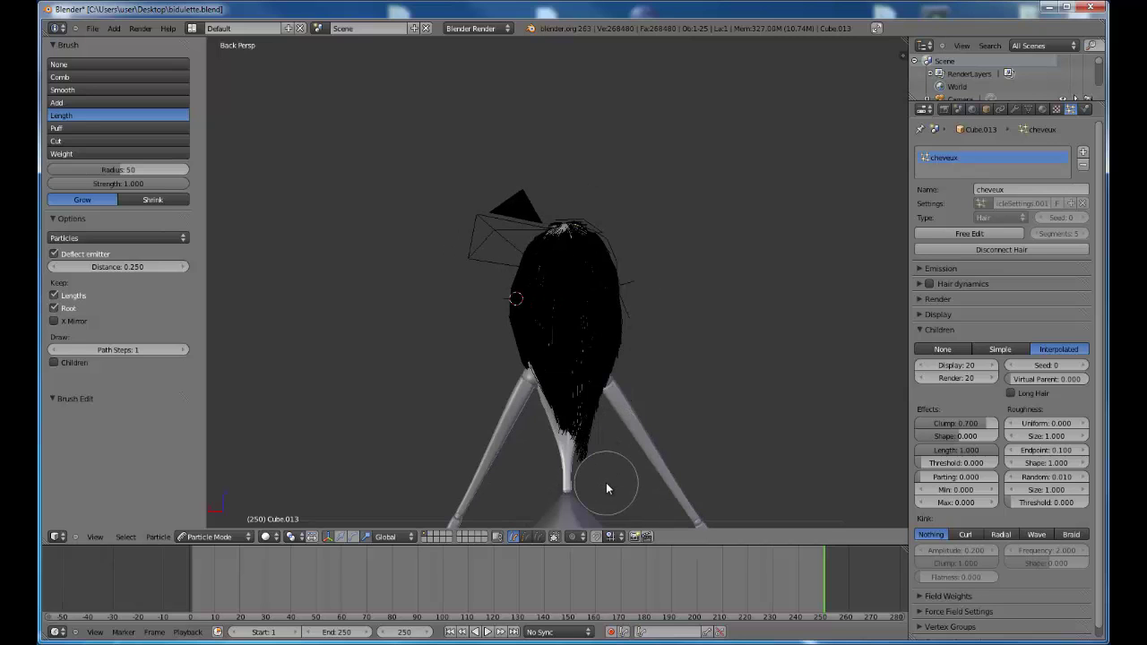
Step: Puff up the hair at the front of the head with the Puff brush set to Add, from the right view
{"action": "key", "text": "KP_1"}
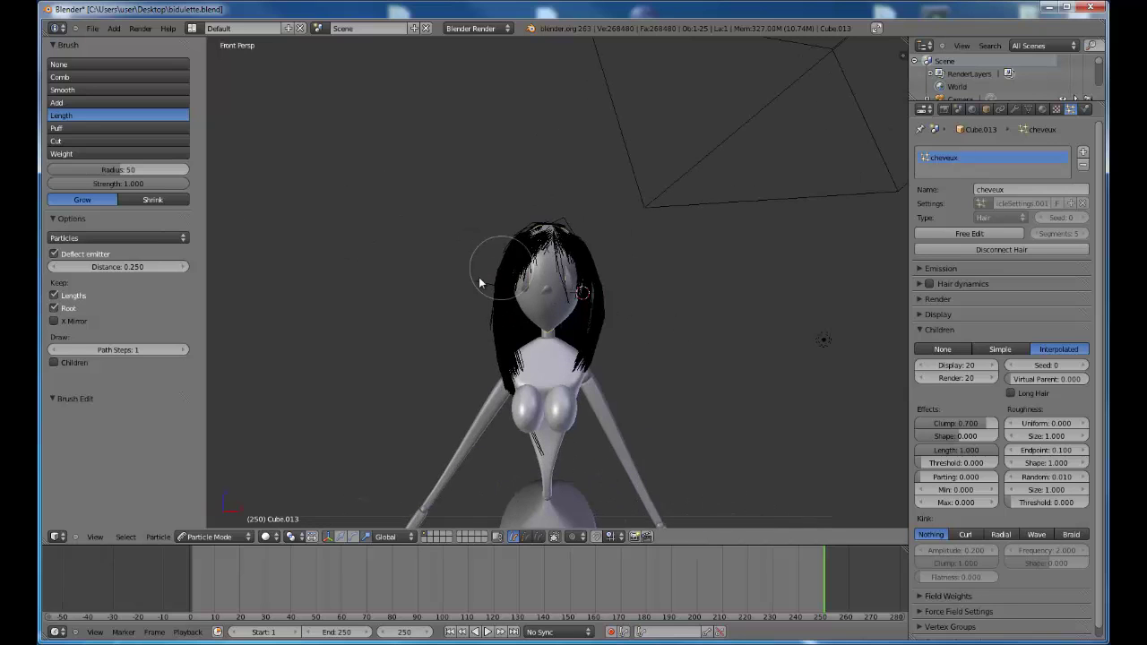
{"action": "left_click", "coordinate": [73, 133]}
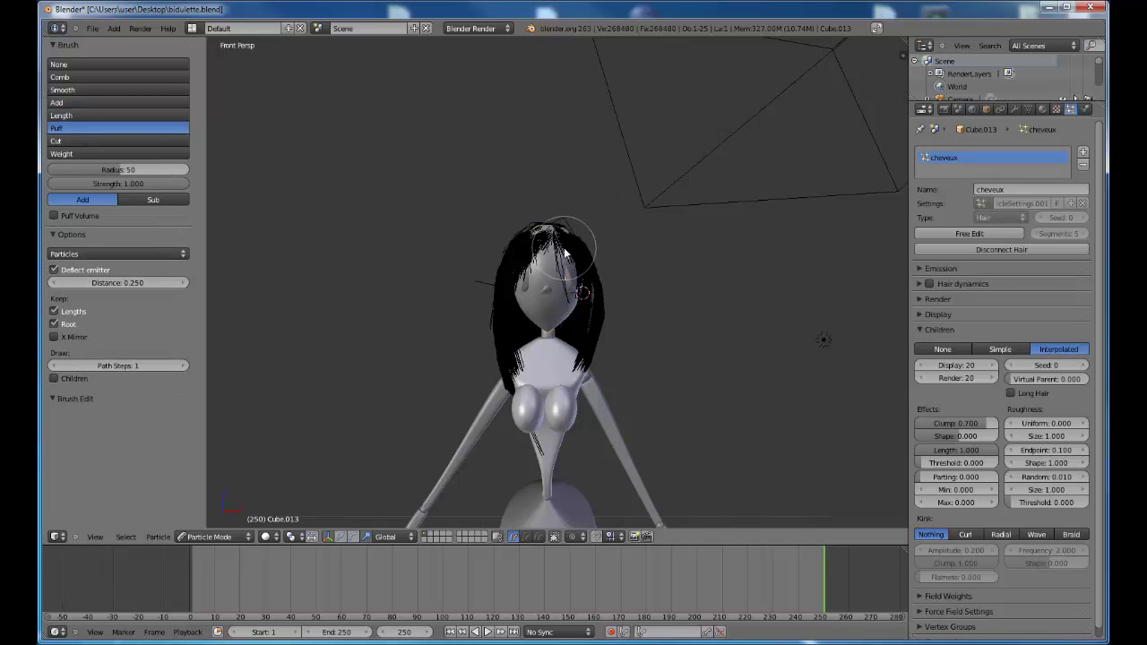
{"action": "key", "text": "KP_3"}
{"action": "mouse_move", "coordinate": [559, 253]}
{"action": "left_mouse_down"}
{"action": "mouse_move", "coordinate": [495, 229]}
{"action": "mouse_move", "coordinate": [507, 203]}
{"action": "mouse_move", "coordinate": [479, 284]}
{"action": "left_mouse_up"}
Step: Comb the raised front strands down toward the face from the right view
{"action": "left_click", "coordinate": [89, 75]}
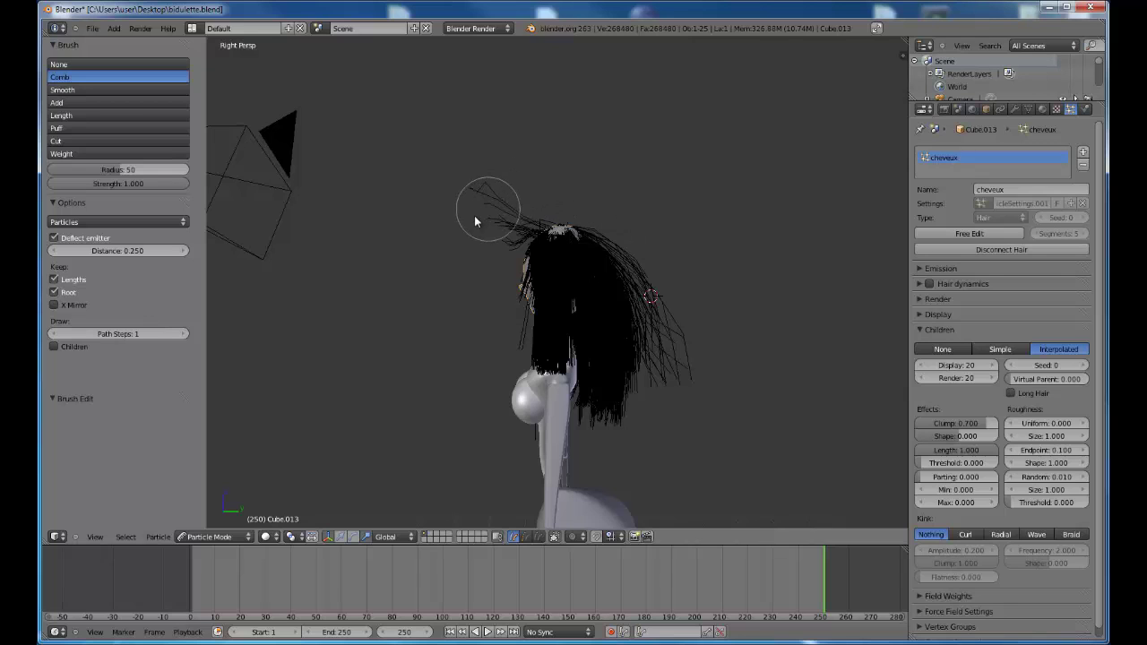
{"action": "left_click_drag", "start_coordinate": [475, 222], "coordinate": [422, 317]}
{"action": "mouse_move", "coordinate": [484, 231]}
{"action": "left_mouse_down"}
{"action": "mouse_move", "coordinate": [460, 313]}
{"action": "mouse_move", "coordinate": [461, 243]}
{"action": "mouse_move", "coordinate": [457, 320]}
{"action": "left_mouse_up"}
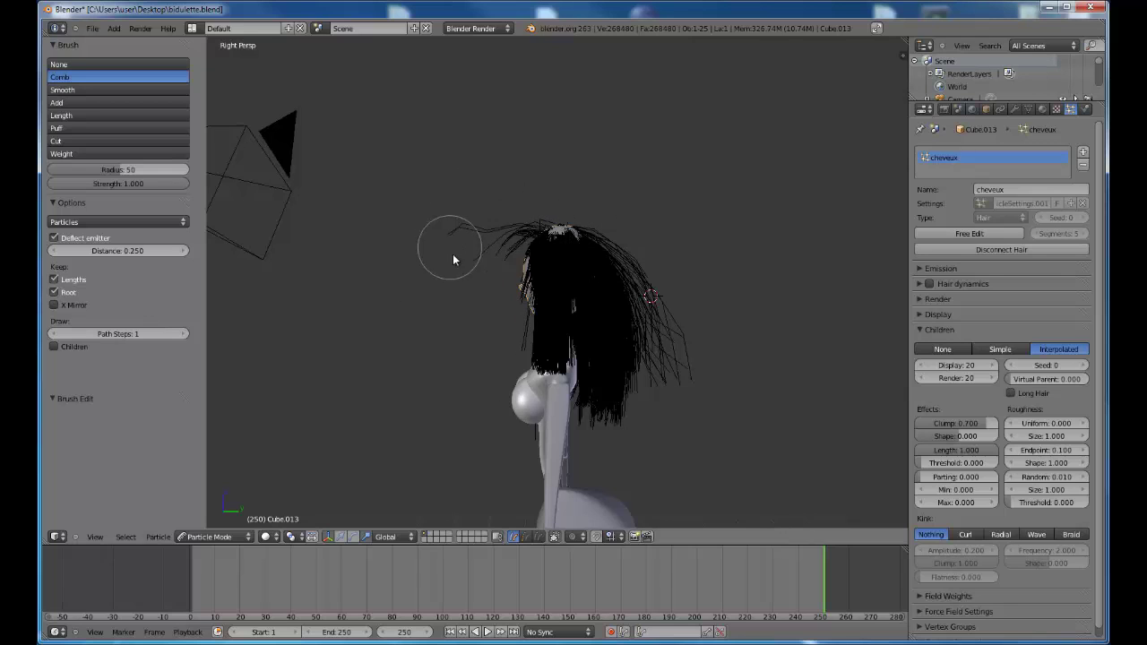
{"action": "mouse_move", "coordinate": [454, 260]}
{"action": "left_mouse_down"}
{"action": "mouse_move", "coordinate": [494, 290]}
{"action": "mouse_move", "coordinate": [490, 252]}
{"action": "mouse_move", "coordinate": [463, 319]}
{"action": "left_mouse_up"}
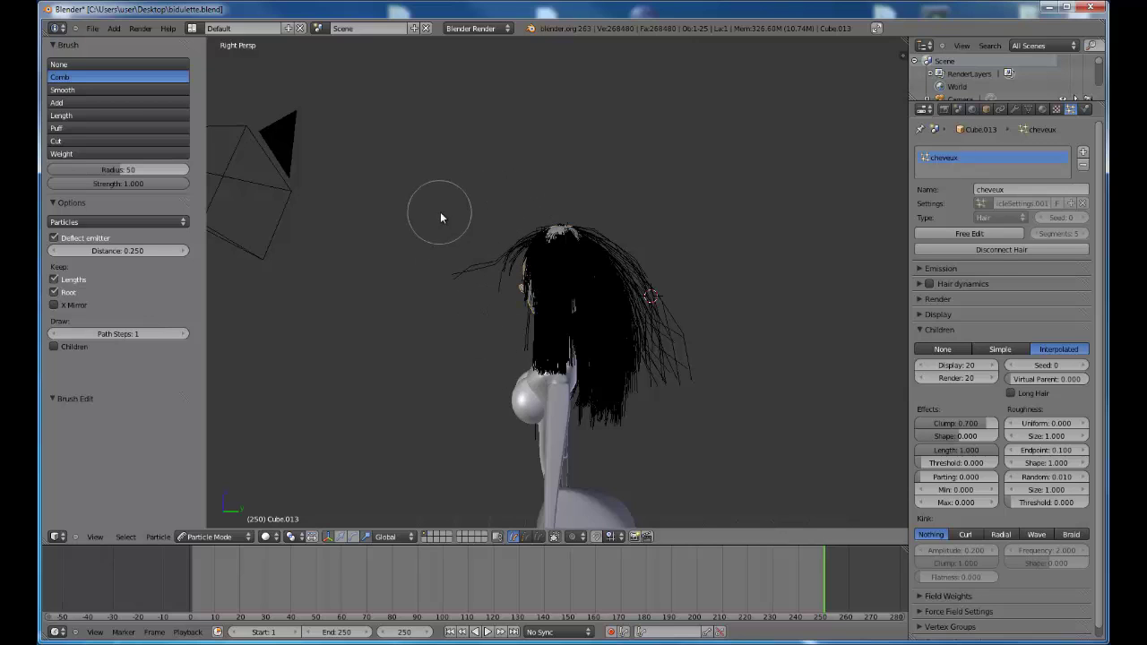
{"action": "mouse_move", "coordinate": [440, 218]}
{"action": "left_mouse_down"}
{"action": "mouse_move", "coordinate": [517, 328]}
{"action": "mouse_move", "coordinate": [487, 320]}
{"action": "left_mouse_up"}
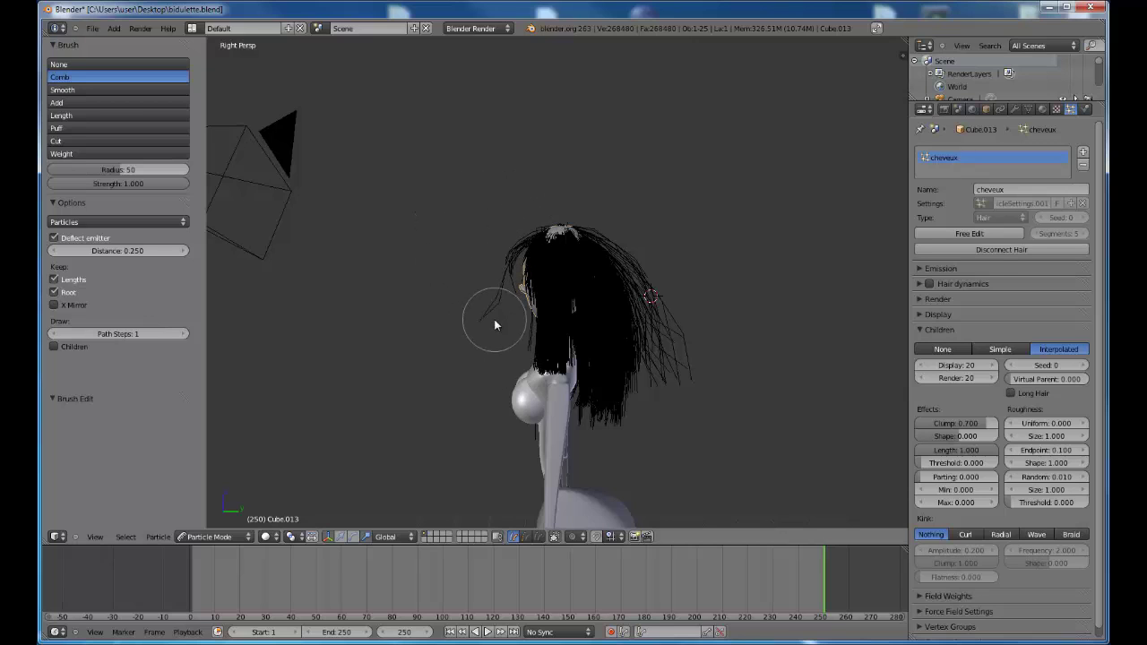
Step: Cut the loose strands sticking out in front of the face, and return to the front view
{"action": "left_click", "coordinate": [57, 142]}
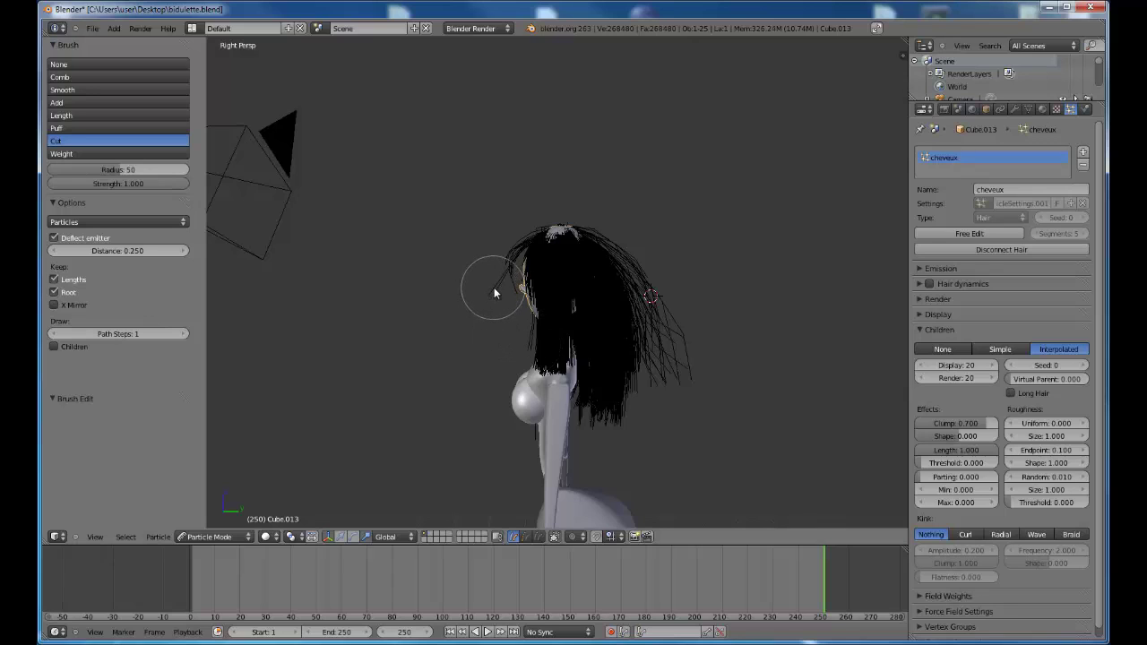
{"action": "mouse_move", "coordinate": [505, 276]}
{"action": "left_mouse_down"}
{"action": "mouse_move", "coordinate": [499, 265]}
{"action": "mouse_move", "coordinate": [485, 297]}
{"action": "left_mouse_up"}
{"action": "key", "text": "KP_1"}
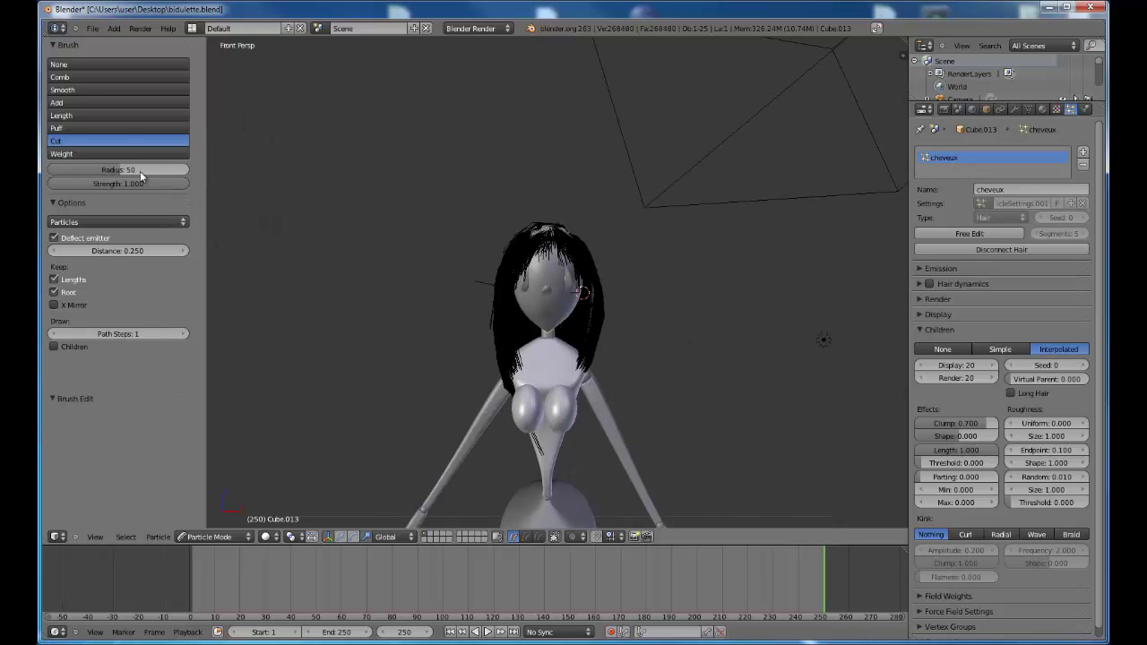
Step: Add single hairs near the front of the head with the Add brush at count 1, from the top view
{"action": "left_click", "coordinate": [143, 102]}
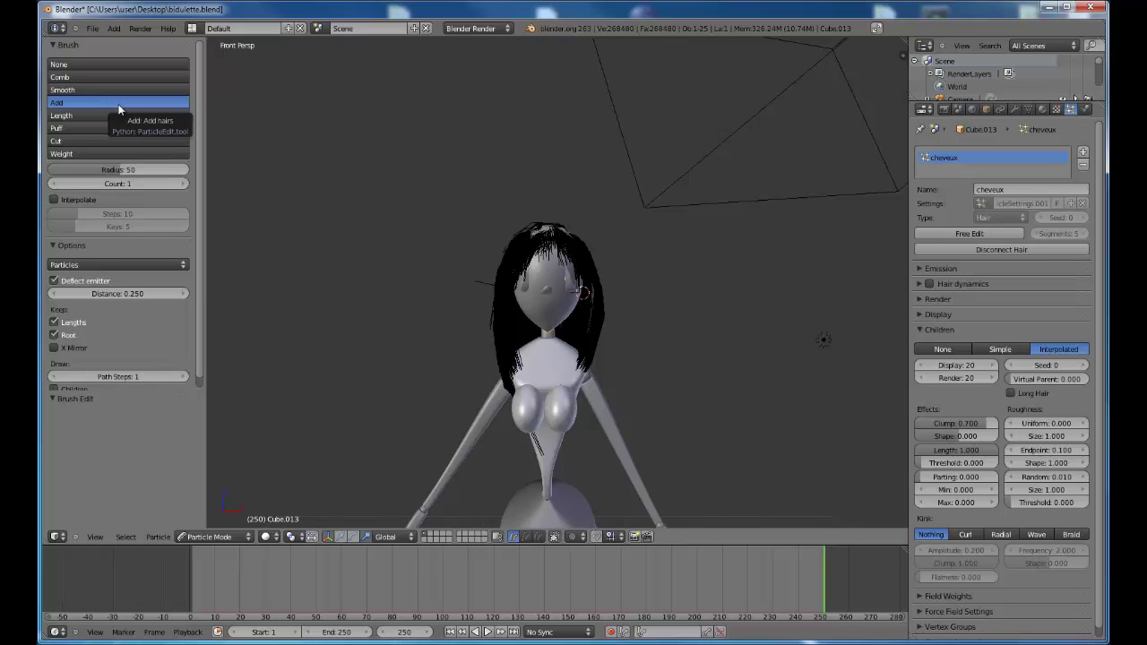
{"action": "key", "text": "KP_7"}
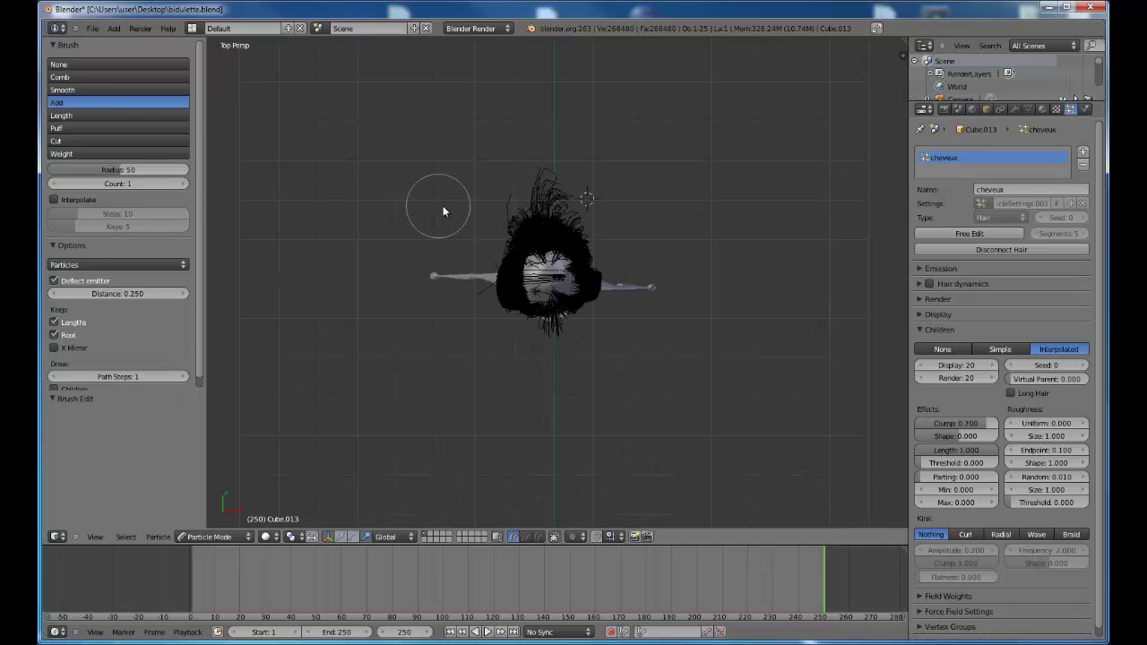
{"action": "left_click_drag", "start_coordinate": [594, 312], "coordinate": [555, 292]}
{"action": "left_click", "coordinate": [556, 297]}
{"action": "left_click", "coordinate": [546, 313]}
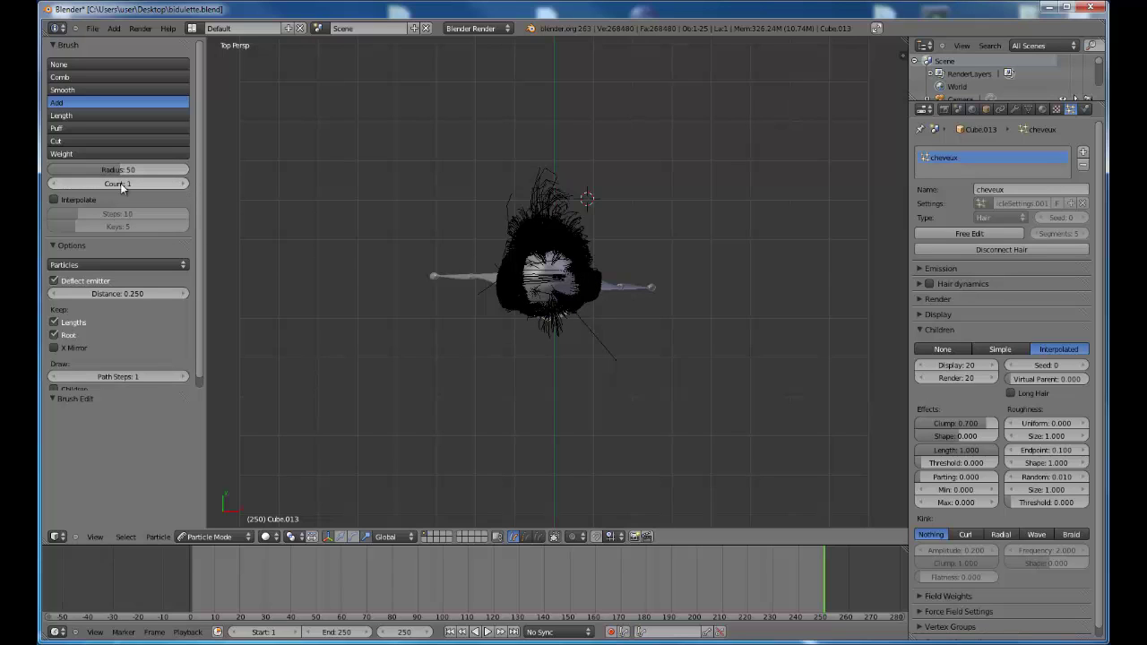
Step: Set the Add brush count to 6, try adding hairs on top of the head, and undo that addition
{"action": "left_click", "coordinate": [184, 183]}
{"action": "left_click", "coordinate": [185, 183]}
{"action": "left_click", "coordinate": [185, 182]}
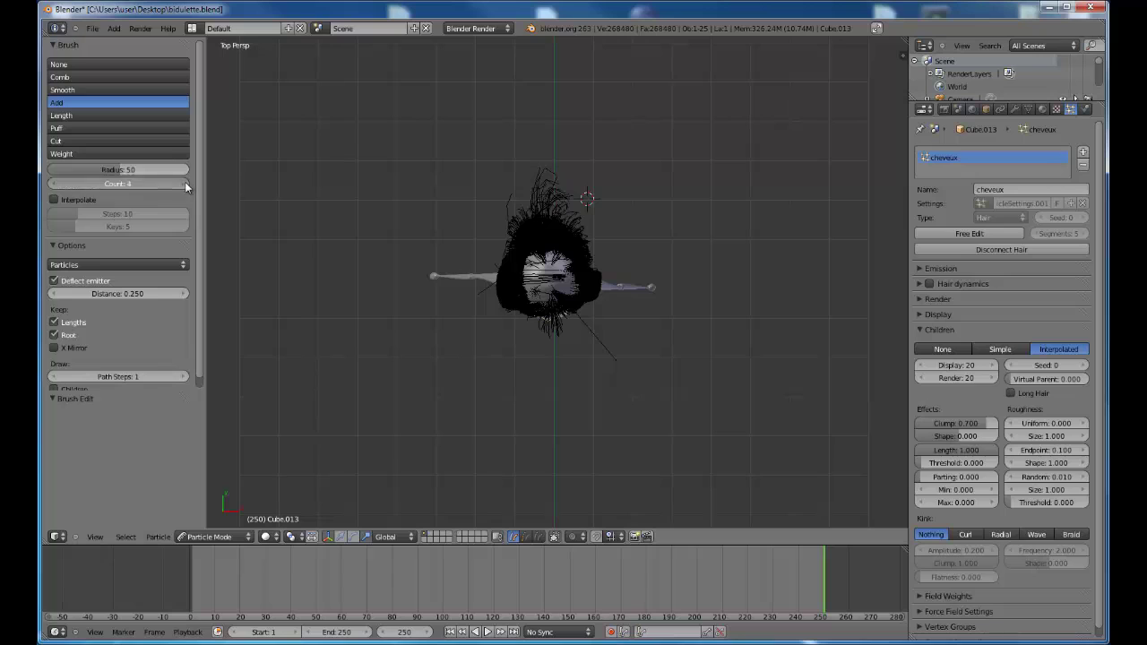
{"action": "left_click", "coordinate": [185, 183]}
{"action": "left_click", "coordinate": [185, 184]}
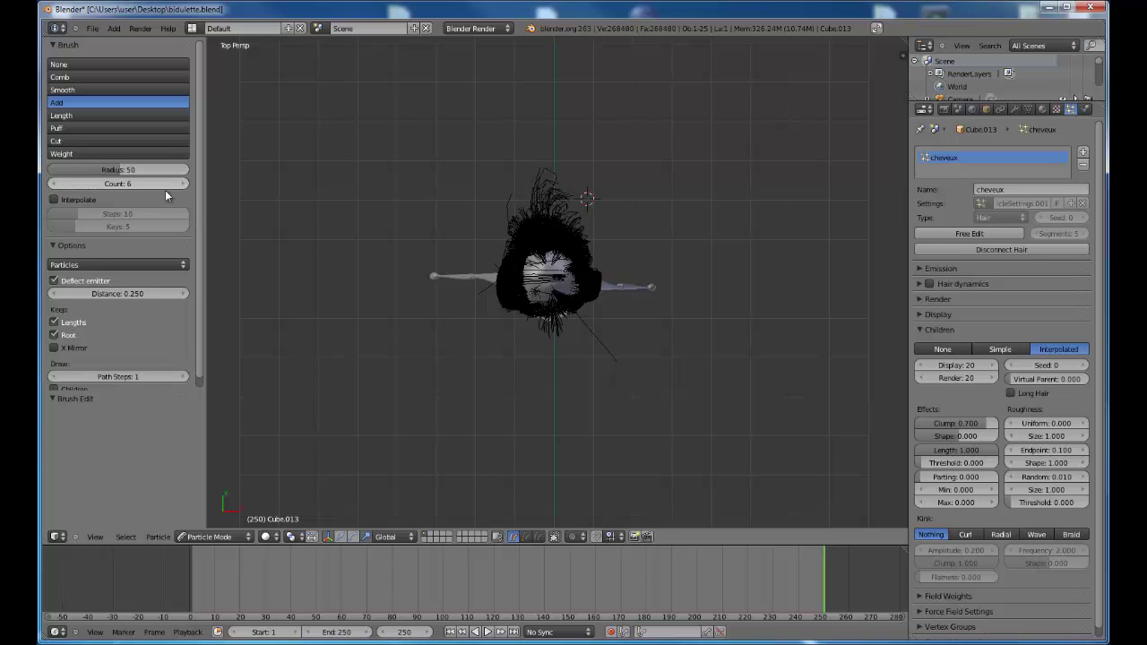
{"action": "left_click", "coordinate": [547, 292]}
{"action": "key", "text": "ctrl+z"}
Step: Comb the newly added upright strand down along the side of the head from the front view
{"action": "key", "text": "KP_1"}
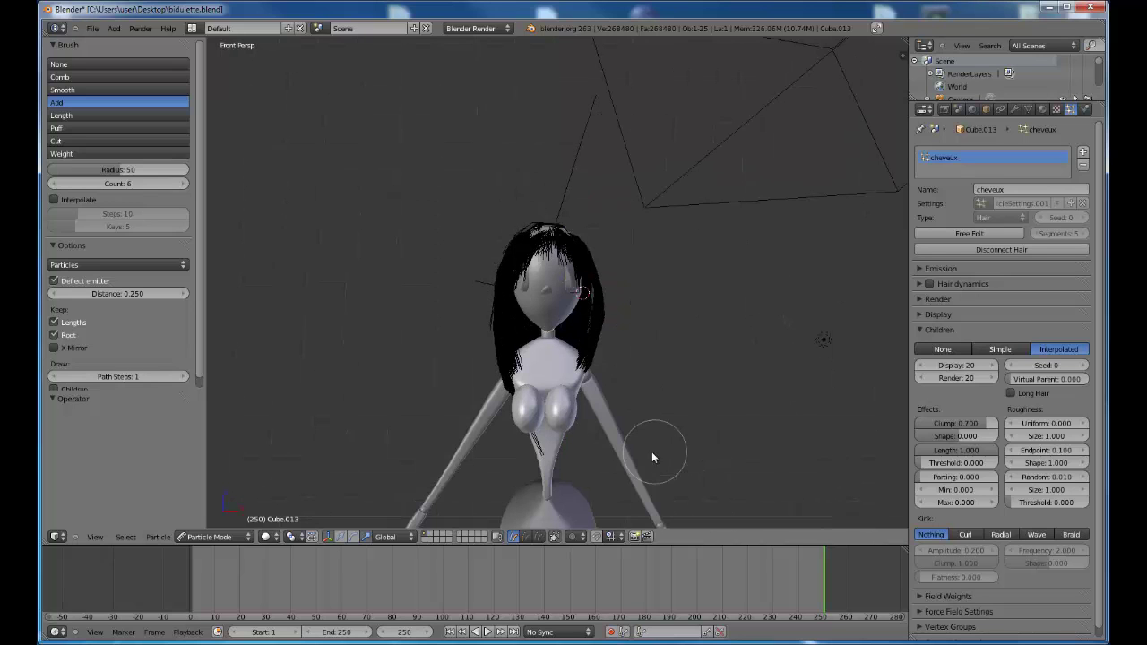
{"action": "left_click", "coordinate": [80, 77]}
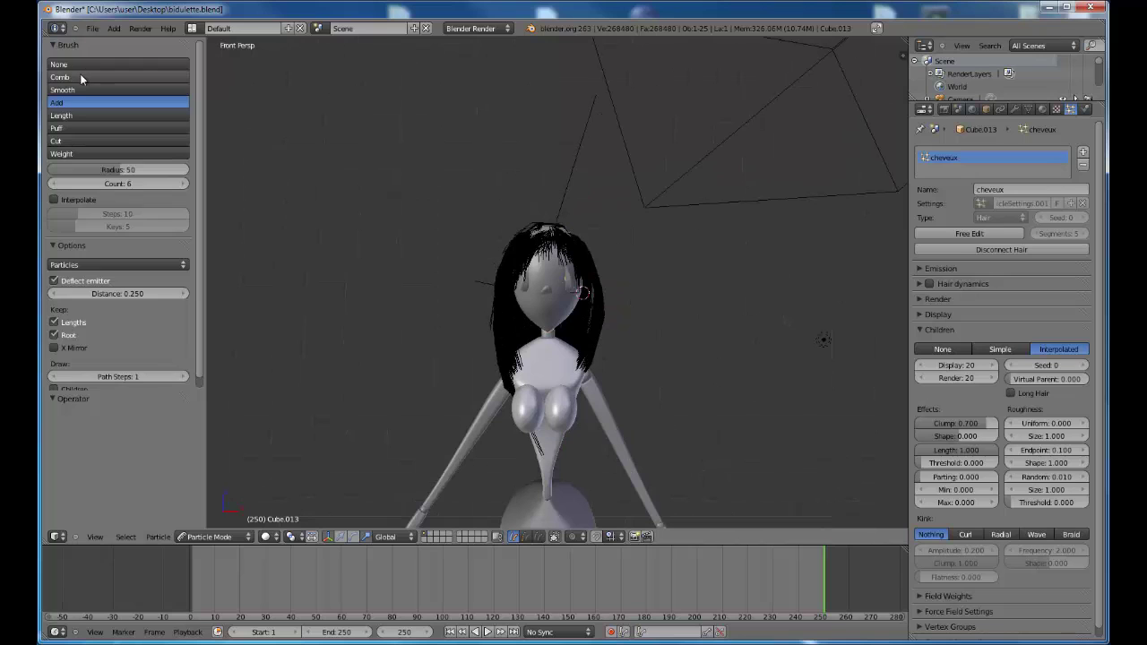
{"action": "mouse_move", "coordinate": [568, 149]}
{"action": "left_mouse_down"}
{"action": "mouse_move", "coordinate": [650, 210]}
{"action": "mouse_move", "coordinate": [648, 331]}
{"action": "mouse_move", "coordinate": [635, 182]}
{"action": "mouse_move", "coordinate": [681, 341]}
{"action": "mouse_move", "coordinate": [643, 262]}
{"action": "mouse_move", "coordinate": [633, 307]}
{"action": "mouse_move", "coordinate": [530, 419]}
{"action": "left_mouse_up"}
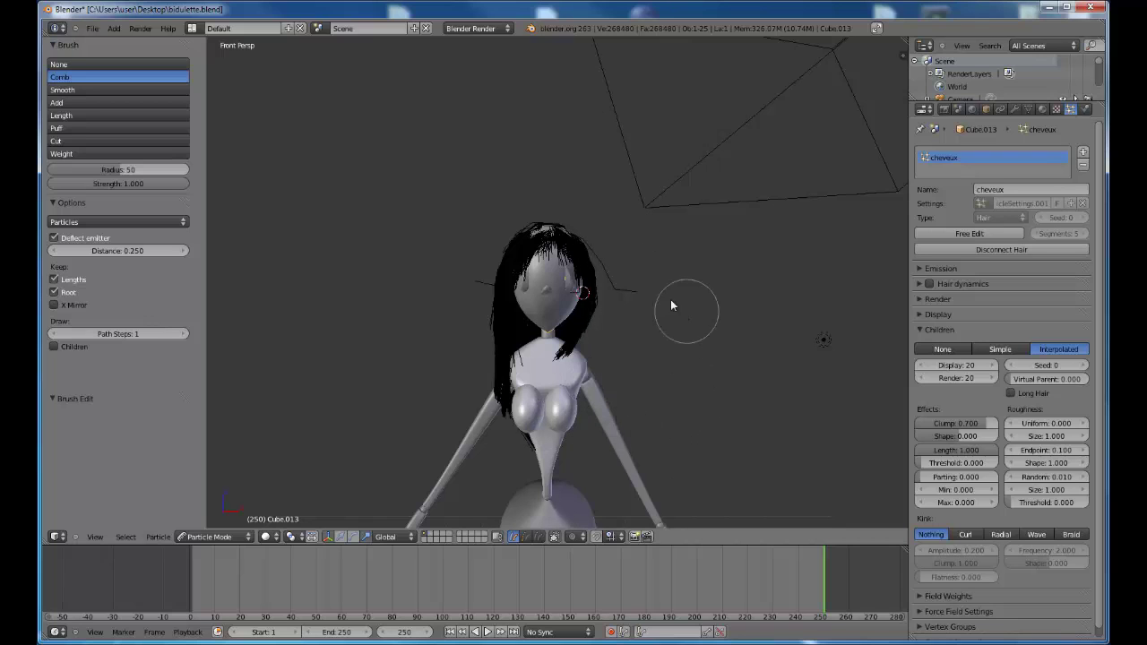
{"action": "mouse_move", "coordinate": [640, 282]}
{"action": "left_mouse_down"}
{"action": "mouse_move", "coordinate": [635, 320]}
{"action": "mouse_move", "coordinate": [602, 371]}
{"action": "mouse_move", "coordinate": [651, 259]}
{"action": "mouse_move", "coordinate": [529, 242]}
{"action": "left_mouse_up"}
Step: Return to Object Mode and create a new material named peau for the head
{"action": "left_click", "coordinate": [213, 536]}
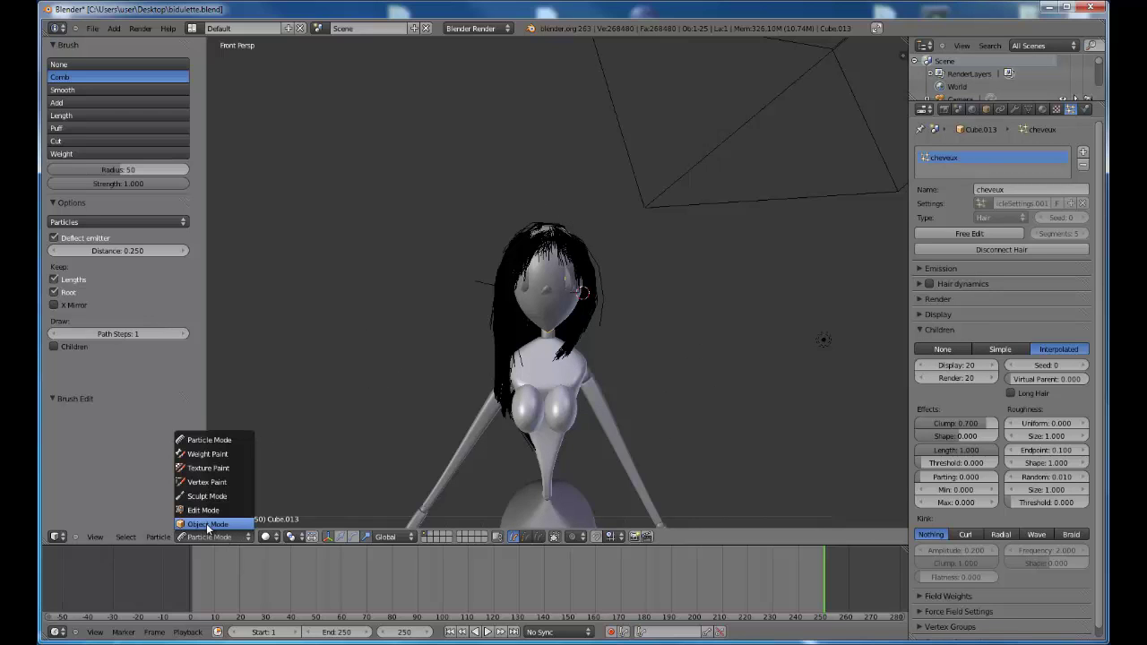
{"action": "left_click", "coordinate": [208, 524]}
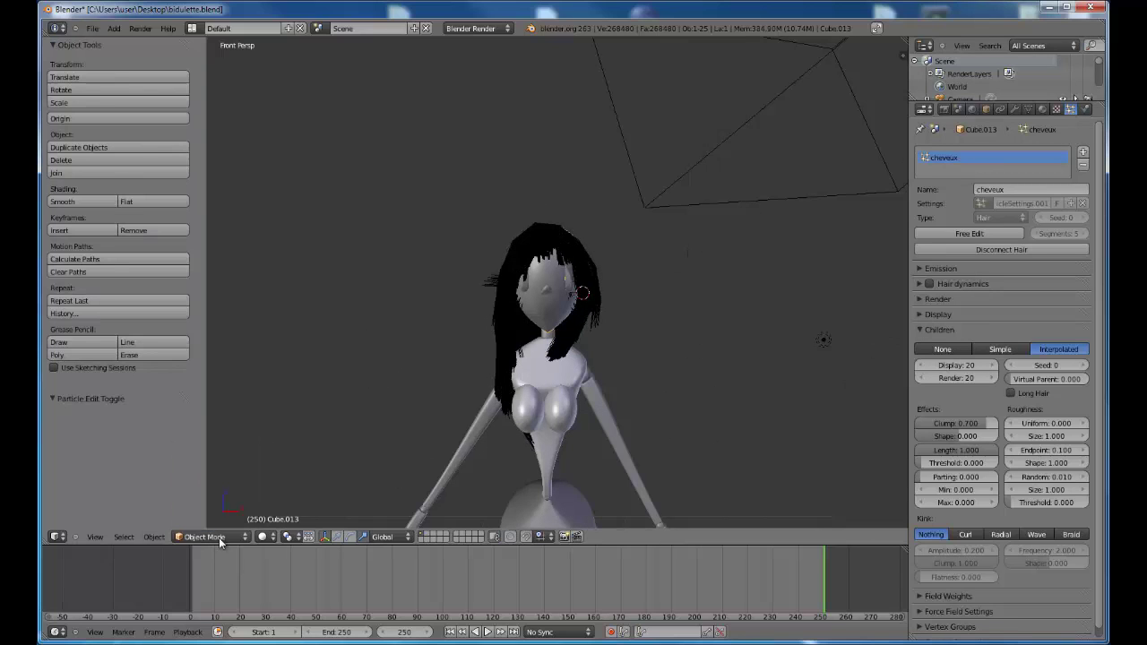
{"action": "left_click", "coordinate": [1042, 108]}
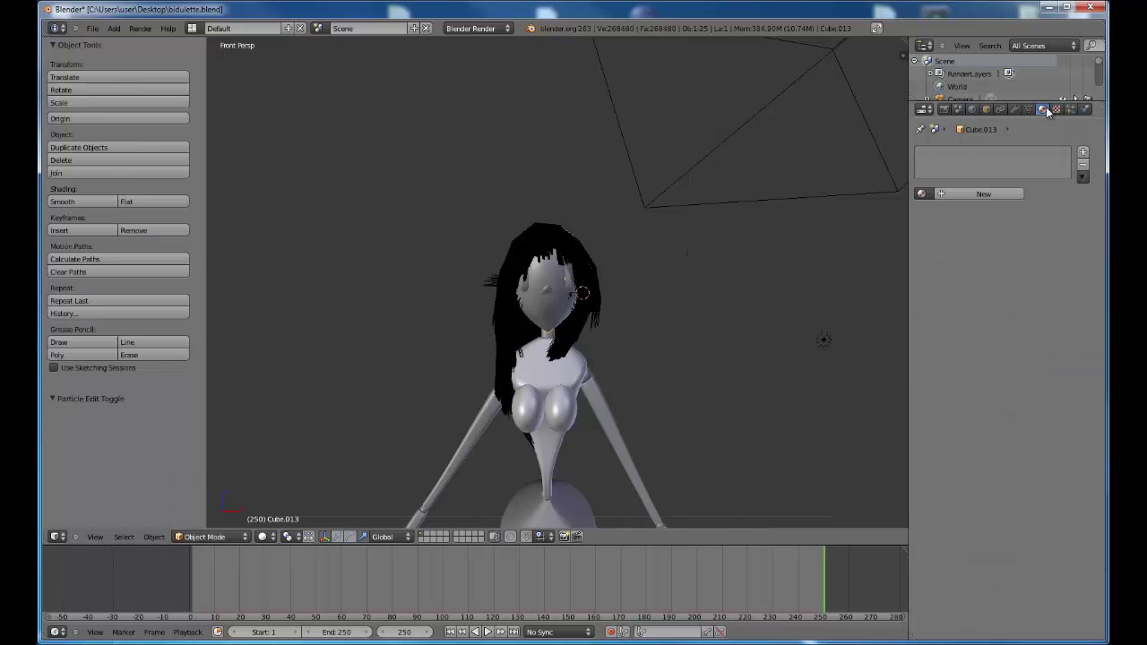
{"action": "left_click", "coordinate": [960, 201]}
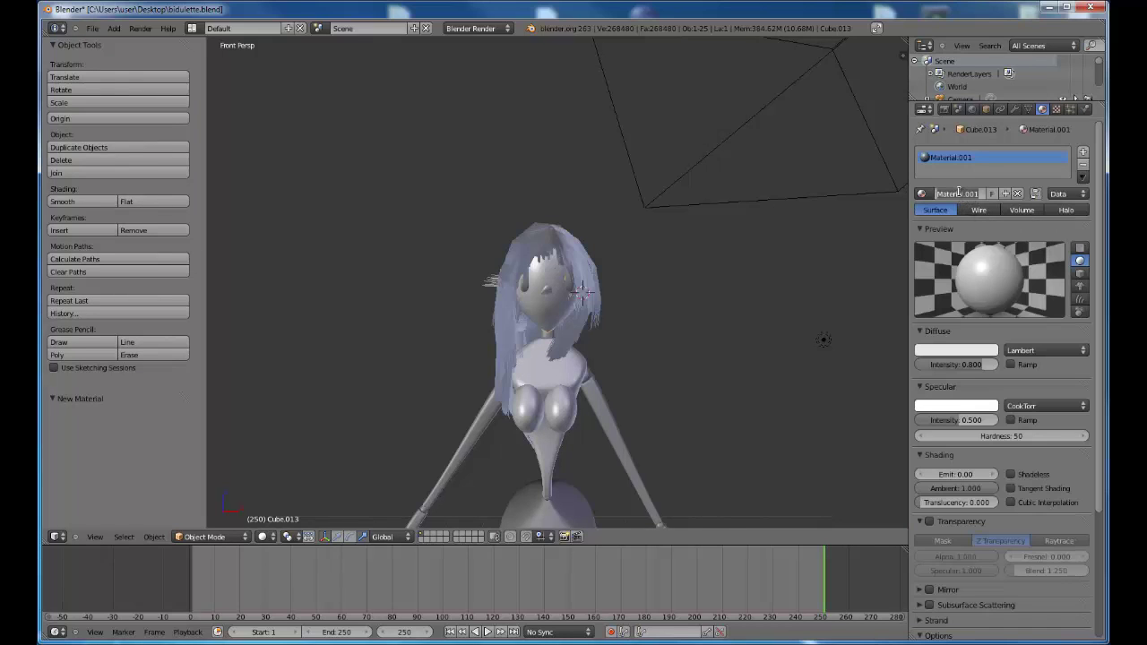
{"action": "left_click", "coordinate": [958, 193]}
{"action": "key", "text": "Return"}
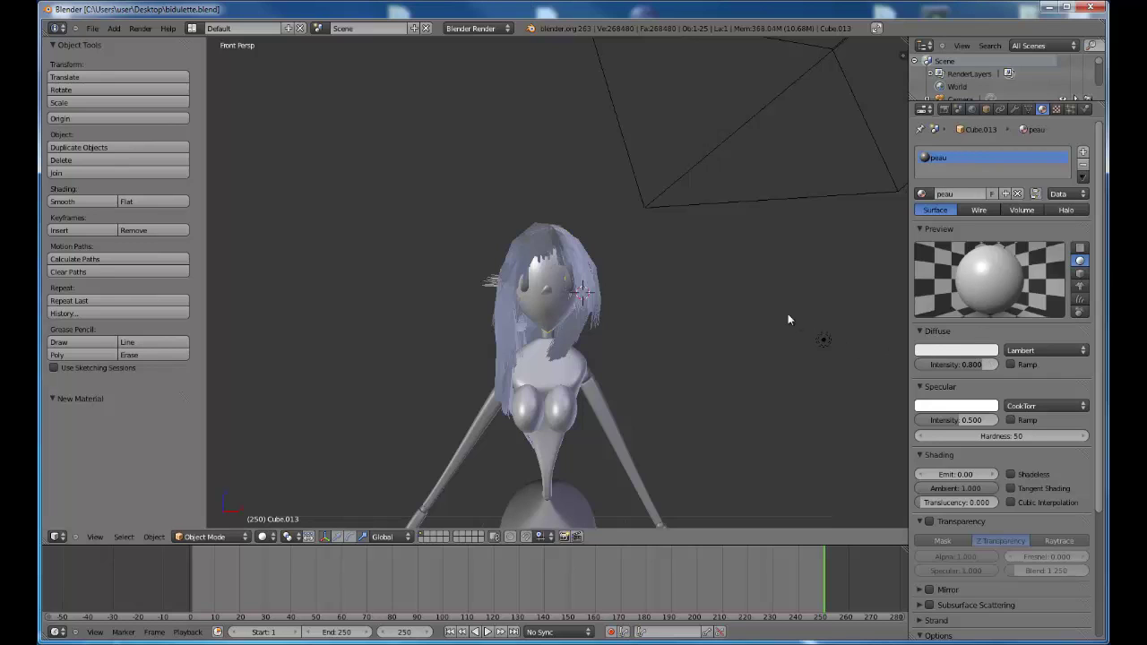
Step: Give the peau material a light beige skin diffuse color, specular hardness 10 and specular intensity 0.0625
{"action": "left_click", "coordinate": [975, 351]}
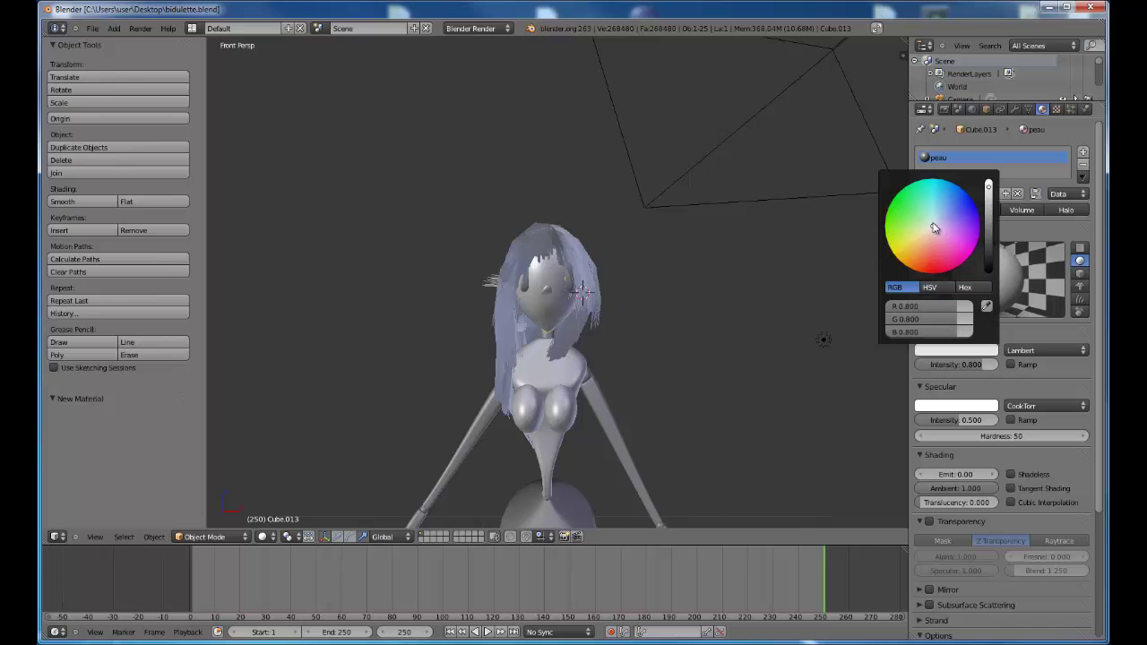
{"action": "left_click", "coordinate": [923, 250]}
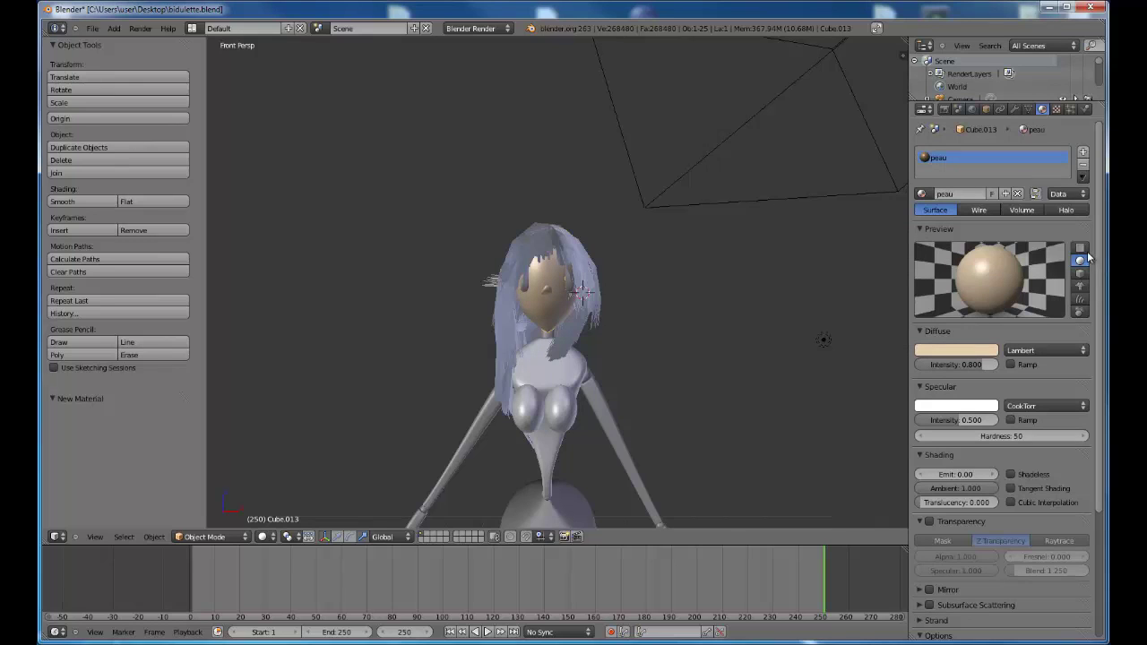
{"action": "left_click", "coordinate": [1003, 433]}
{"action": "type", "text": "10"}
{"action": "key", "text": "Return"}
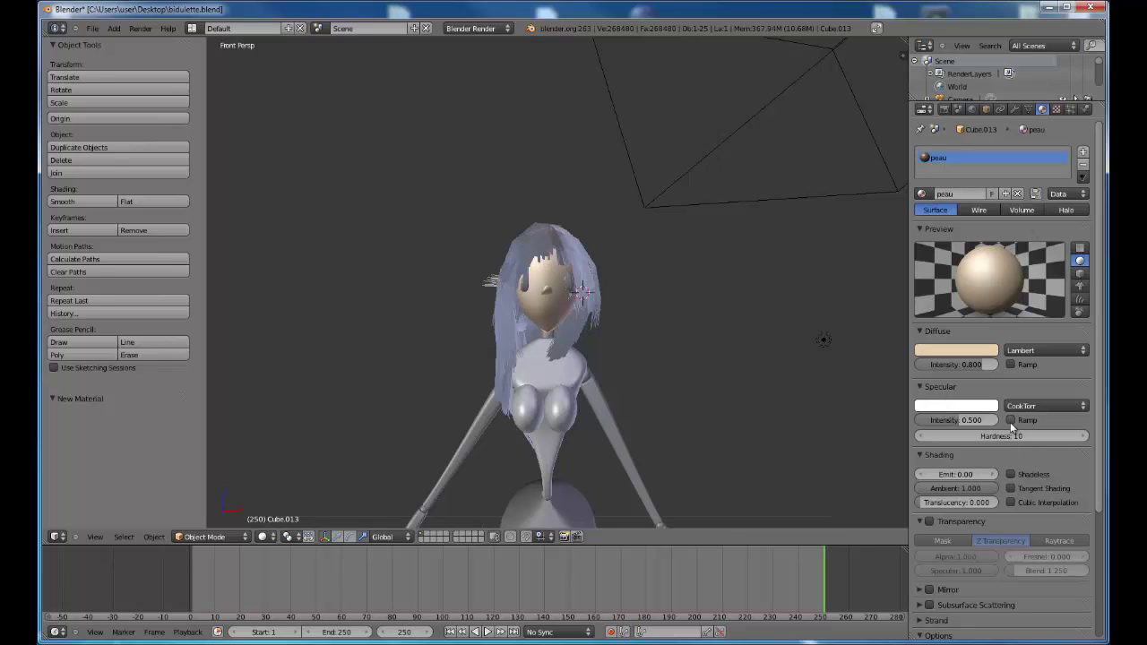
{"action": "left_click_drag", "start_coordinate": [966, 421], "coordinate": [924, 421]}
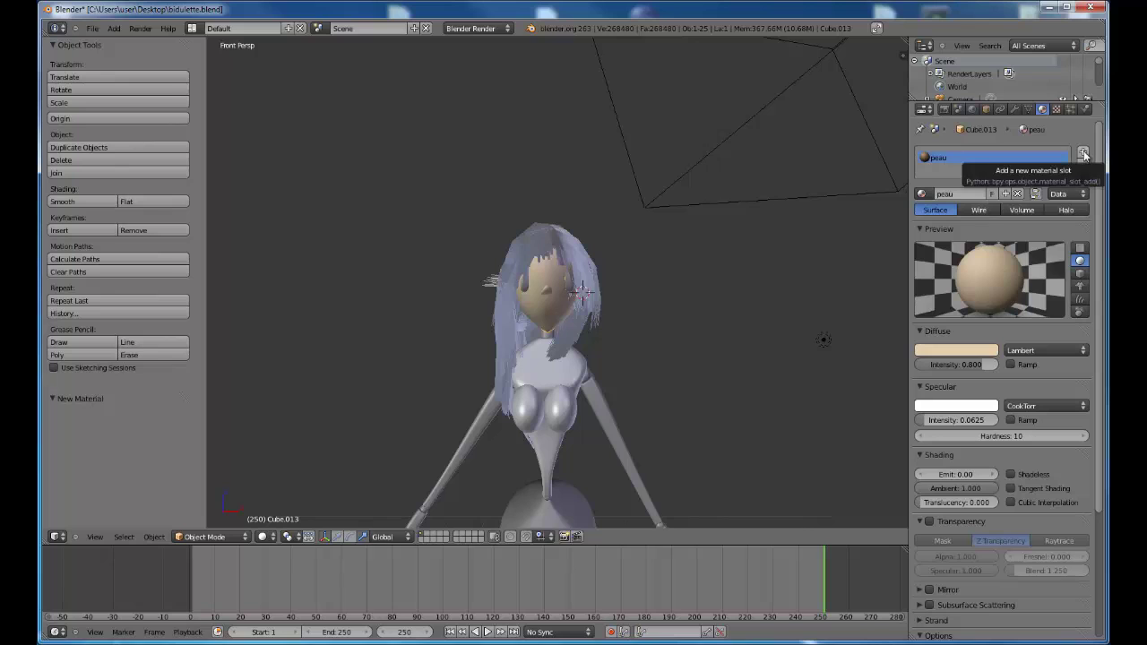
Step: Add a second material slot with a new material named cheveux, and preview it on hair strands
{"action": "left_click", "coordinate": [923, 194]}
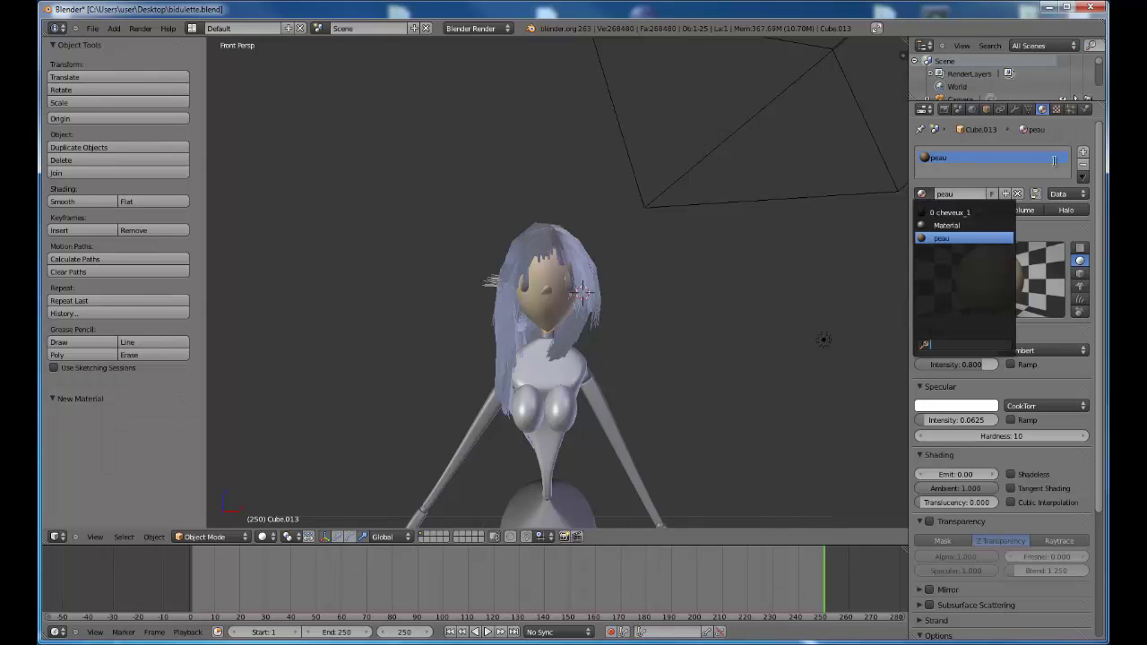
{"action": "left_click", "coordinate": [1083, 151]}
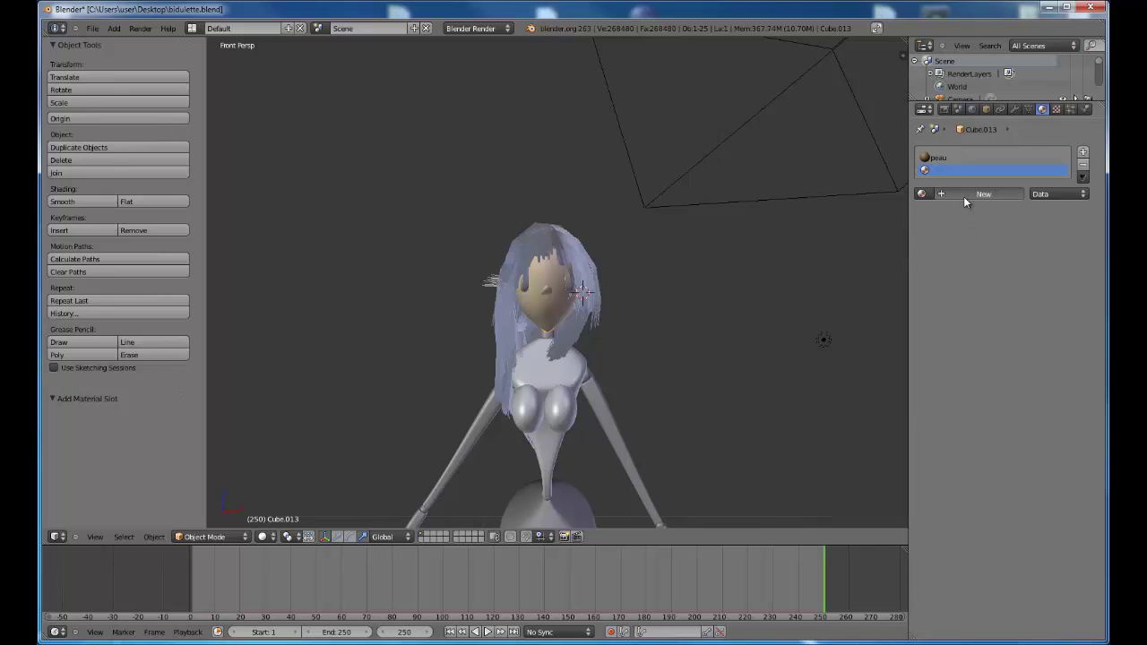
{"action": "left_click", "coordinate": [964, 199]}
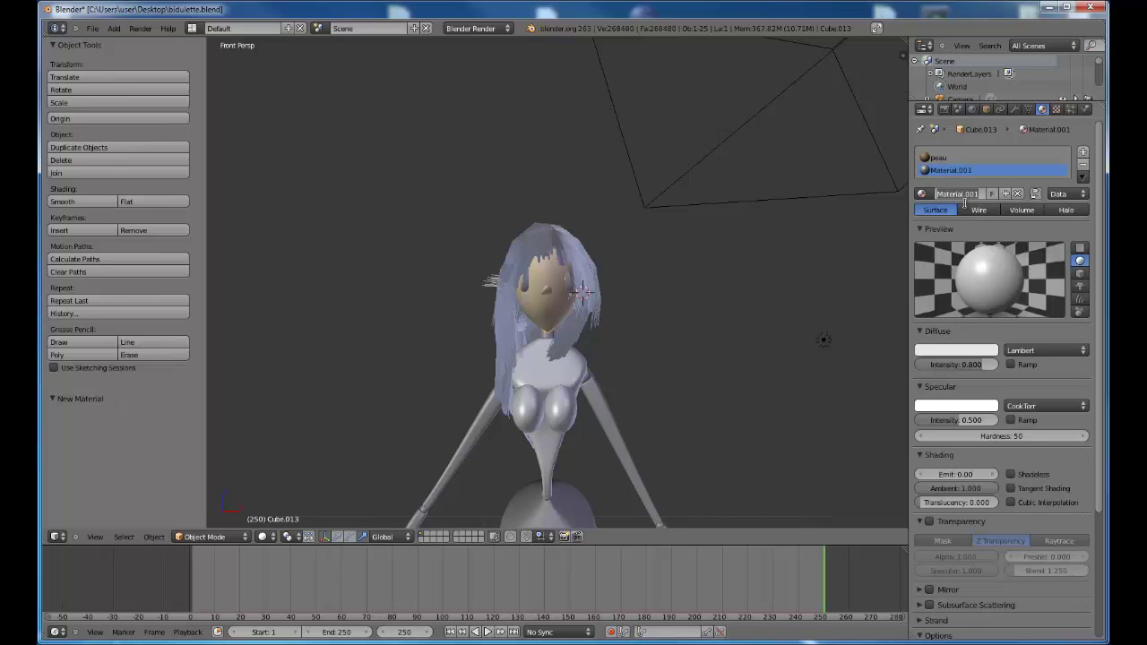
{"action": "left_click", "coordinate": [965, 193]}
{"action": "type", "text": "cheveux"}
{"action": "key", "text": "Return"}
{"action": "left_click", "coordinate": [1080, 302]}
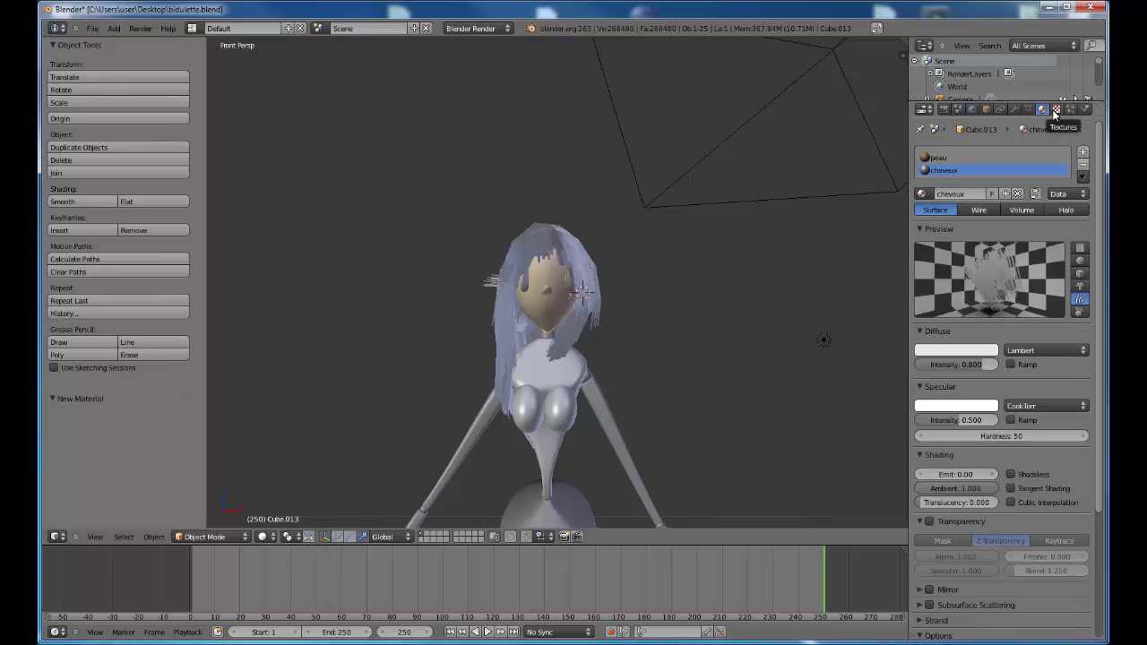
Step: Add a new texture named chevuex to the cheveux material and set its type to Blend
{"action": "left_click", "coordinate": [1056, 109]}
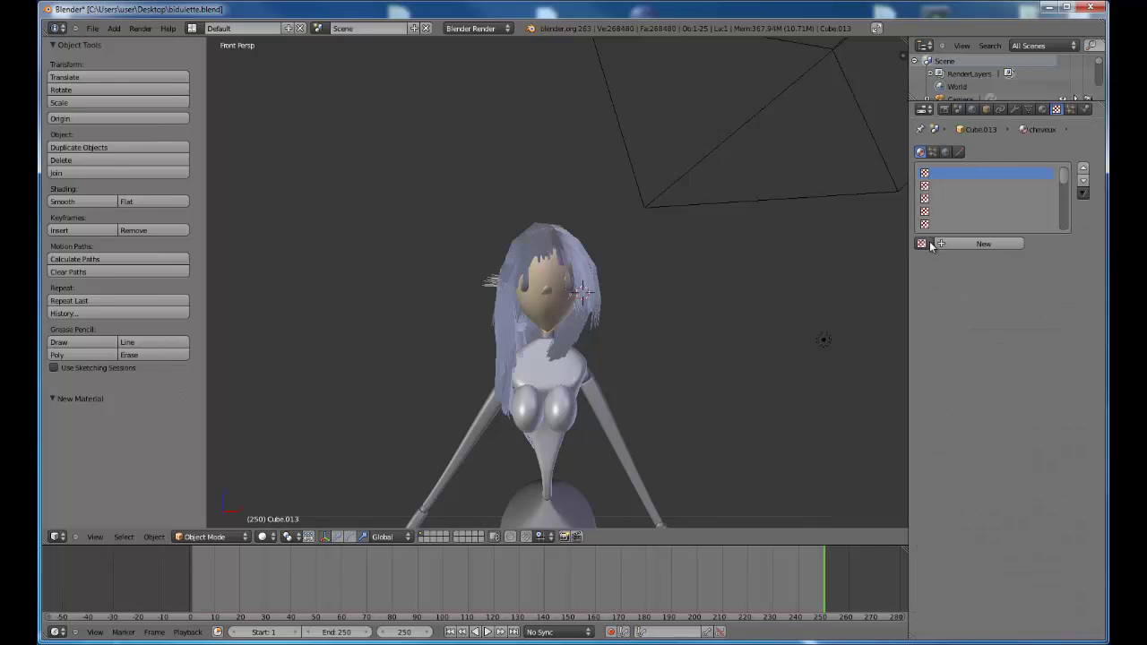
{"action": "left_click", "coordinate": [959, 242]}
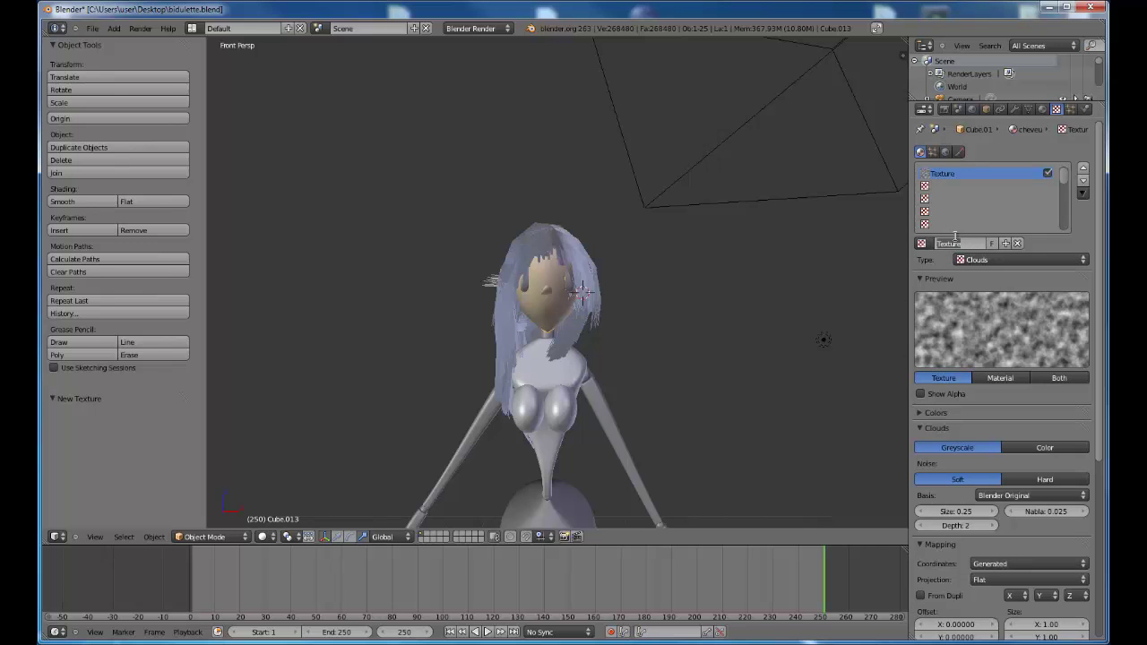
{"action": "type", "text": "chevuex"}
{"action": "key", "text": "Return"}
{"action": "left_click", "coordinate": [973, 261]}
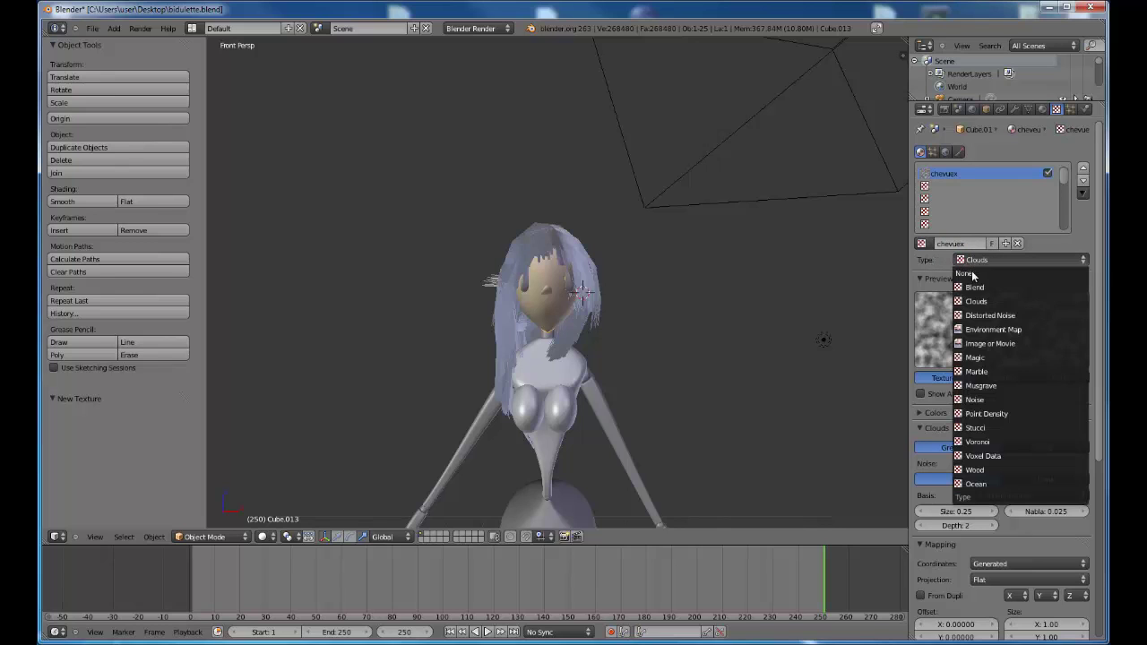
{"action": "left_click", "coordinate": [975, 286]}
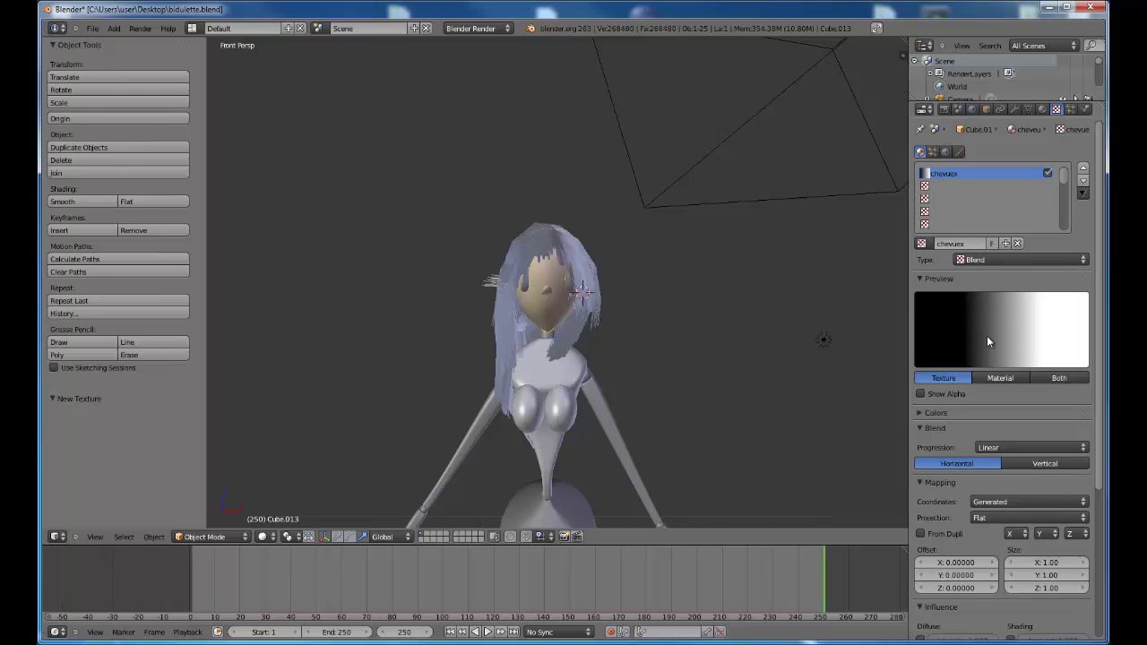
Step: Map the blend texture with Strand / Particle coordinates and preview both texture and material
{"action": "scroll", "coordinate": [977, 360], "scroll_direction": "down", "scroll_amount": 3}
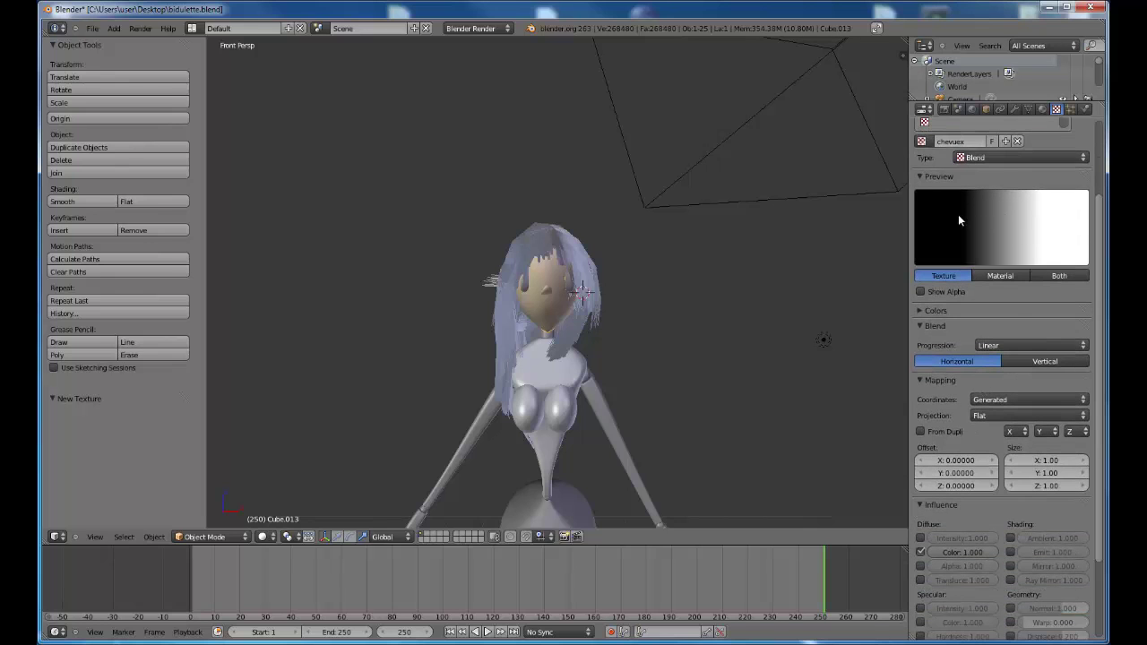
{"action": "left_click", "coordinate": [978, 402]}
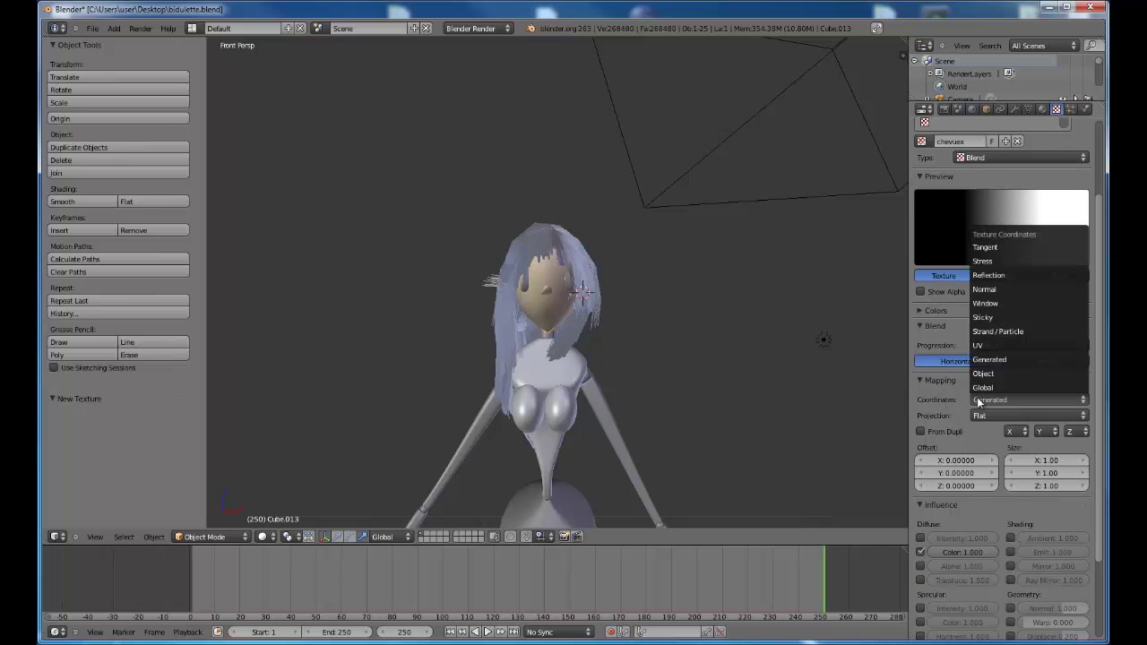
{"action": "left_click", "coordinate": [1017, 335]}
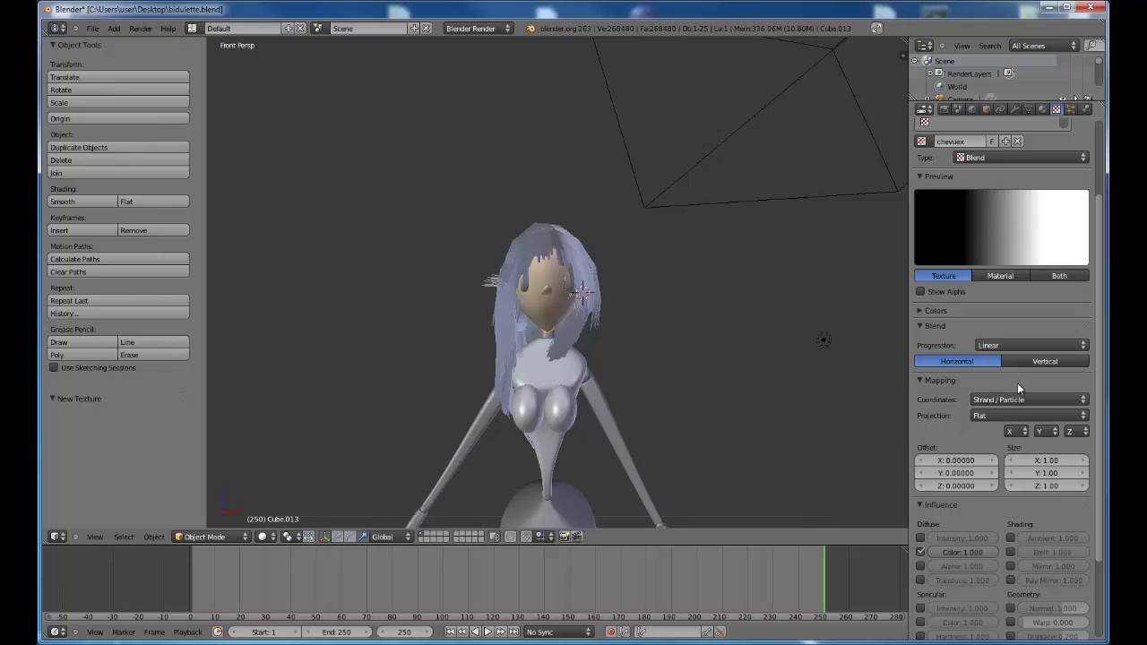
{"action": "left_click", "coordinate": [1011, 413]}
{"action": "left_click", "coordinate": [1060, 276]}
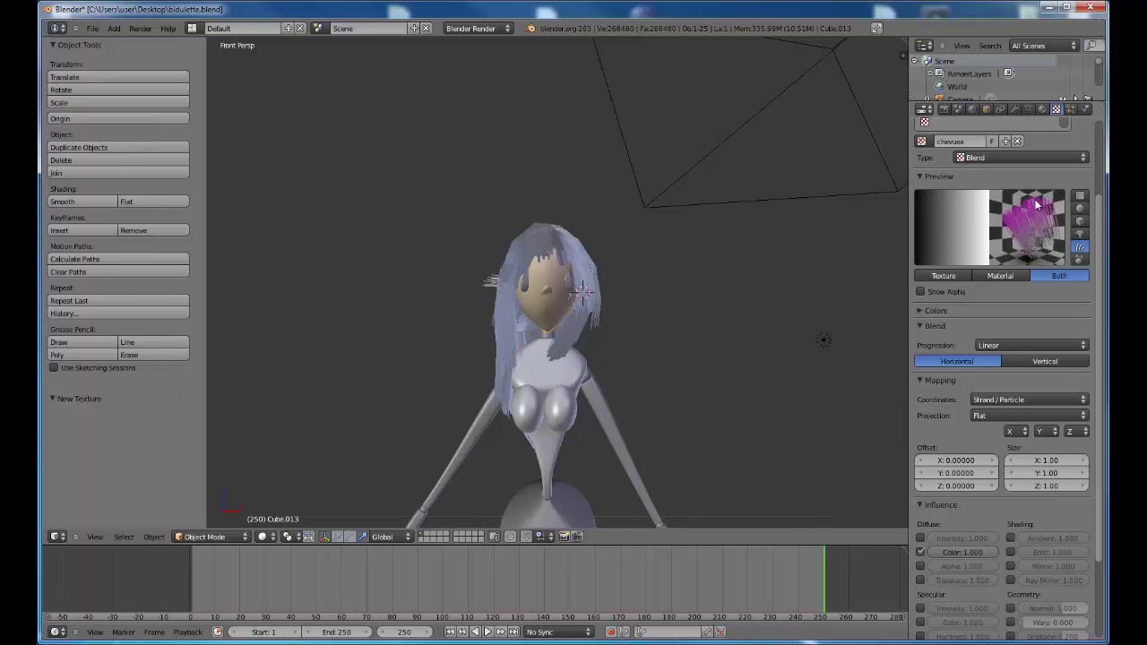
Step: Enable the color ramp for the blend texture and set its first stop's alpha to 1.00
{"action": "left_click", "coordinate": [920, 381]}
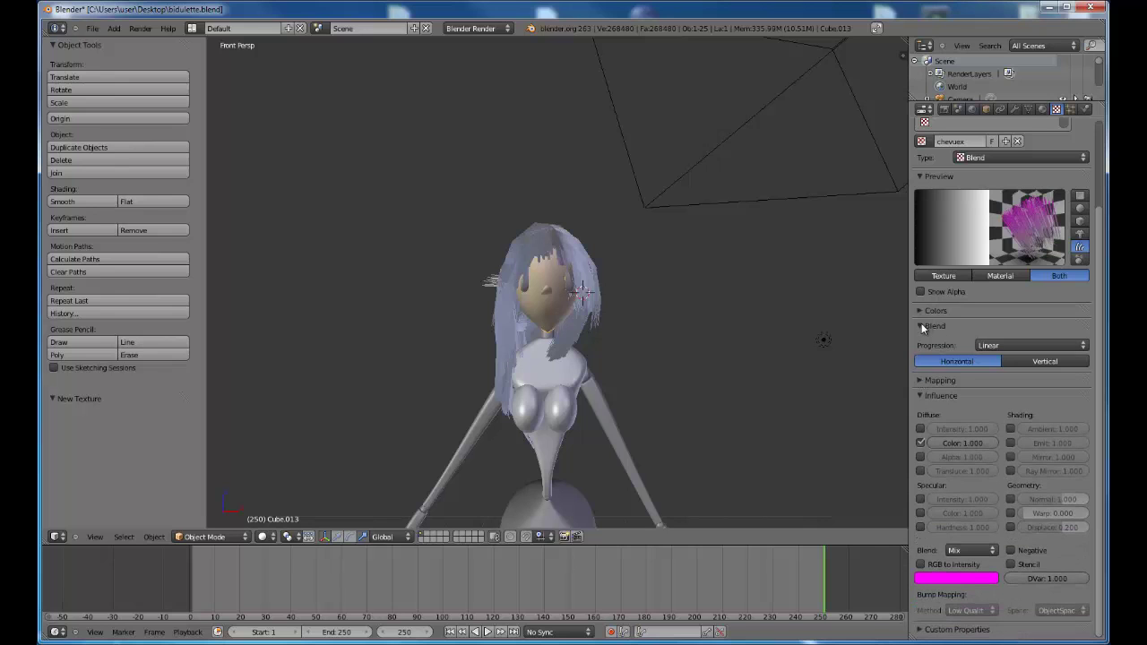
{"action": "left_click", "coordinate": [921, 324]}
{"action": "left_click", "coordinate": [920, 312]}
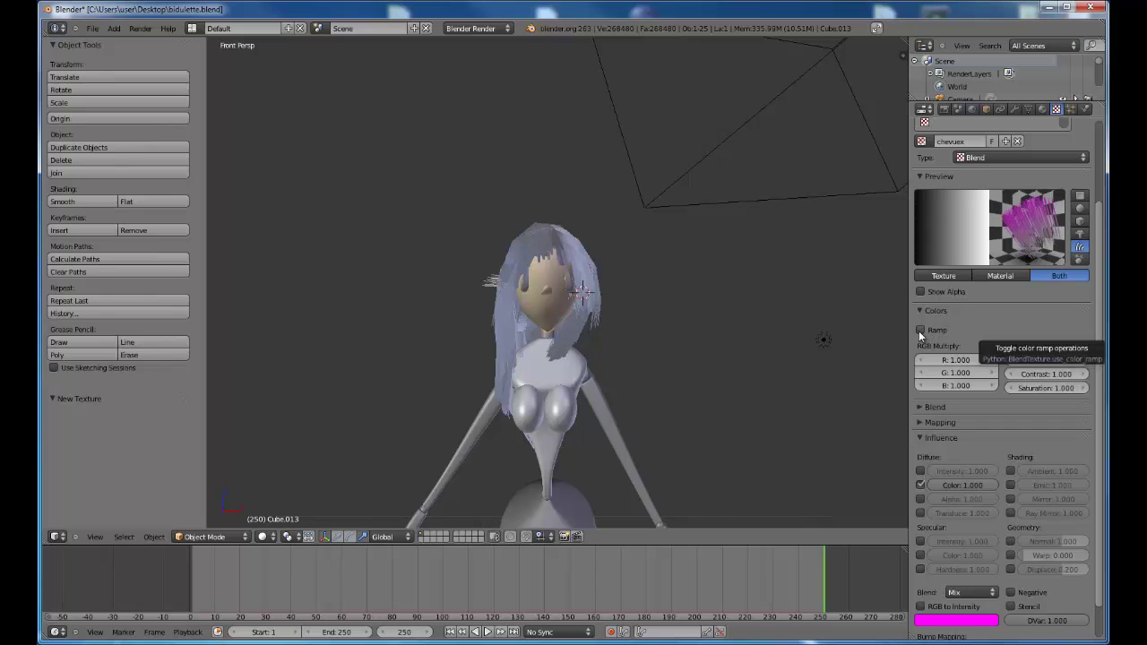
{"action": "left_click", "coordinate": [919, 330]}
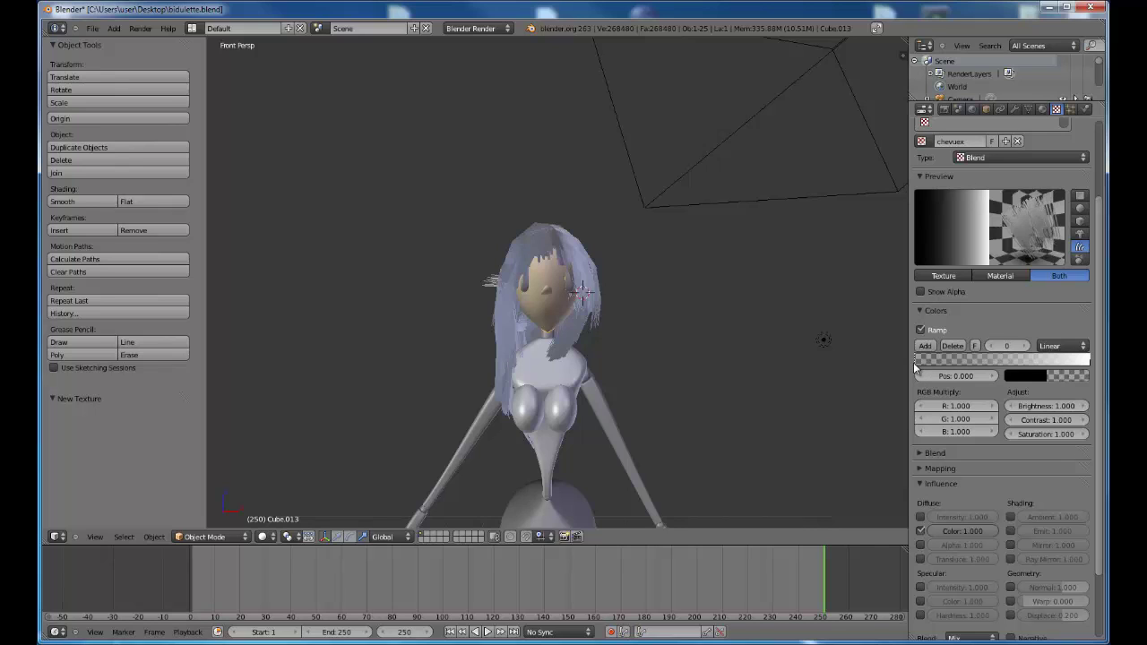
{"action": "left_click", "coordinate": [1029, 376]}
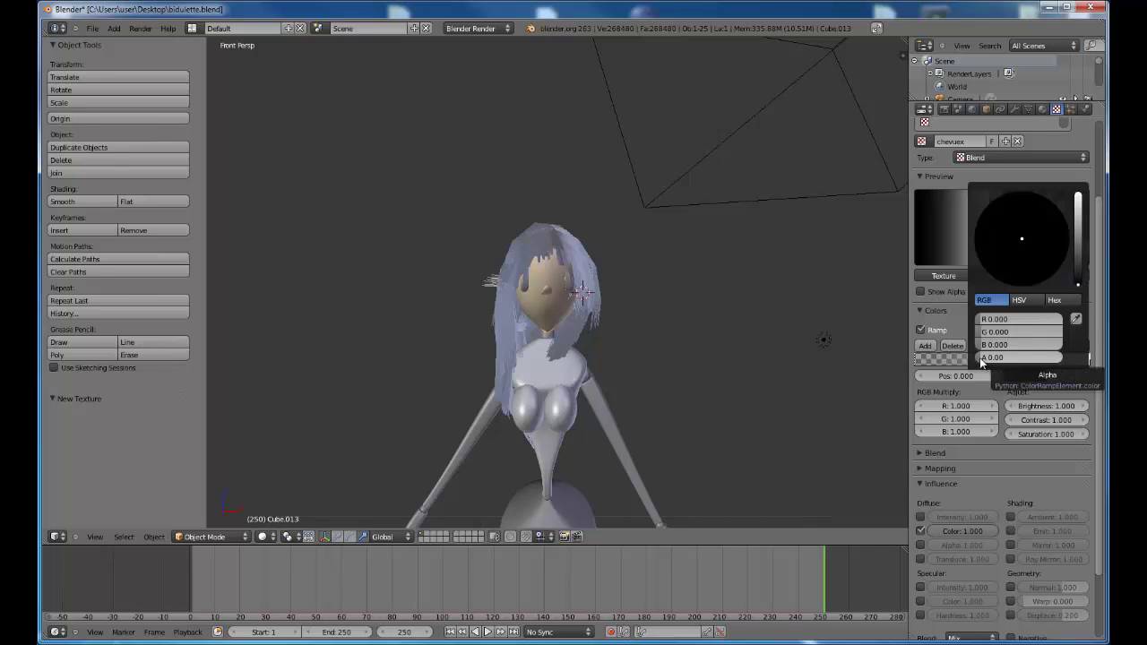
{"action": "left_click_drag", "start_coordinate": [981, 362], "coordinate": [1070, 364]}
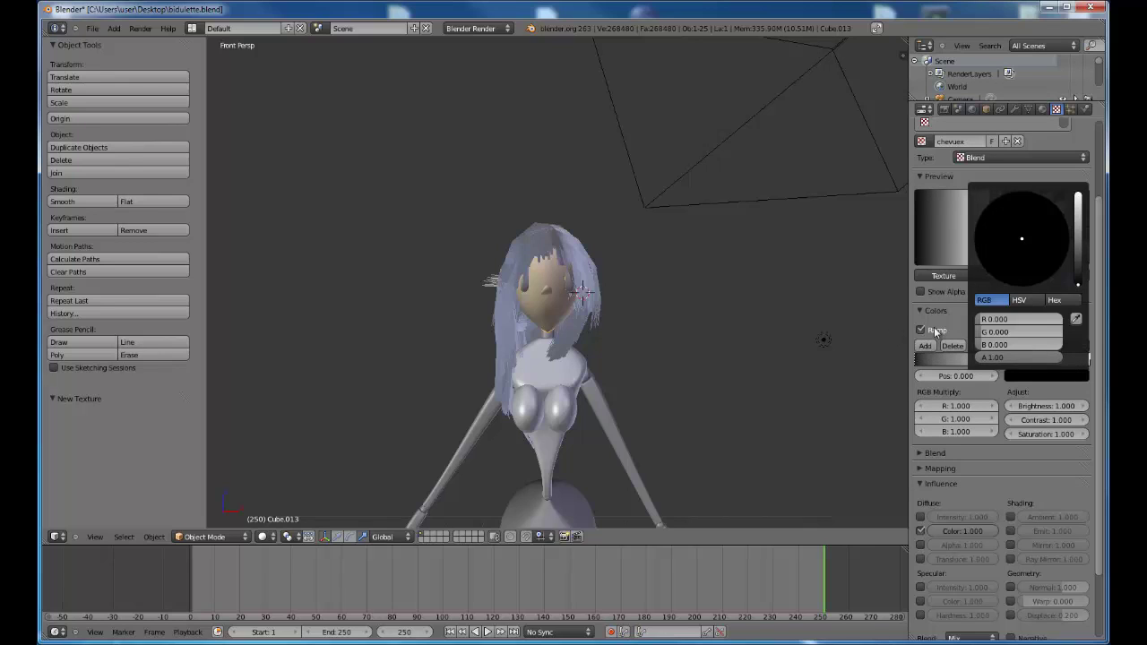
Step: Color the first stop of the ramp a very dark red
{"action": "left_click", "coordinate": [1041, 376]}
{"action": "left_click_drag", "start_coordinate": [1083, 266], "coordinate": [1084, 240]}
{"action": "left_click", "coordinate": [1028, 279]}
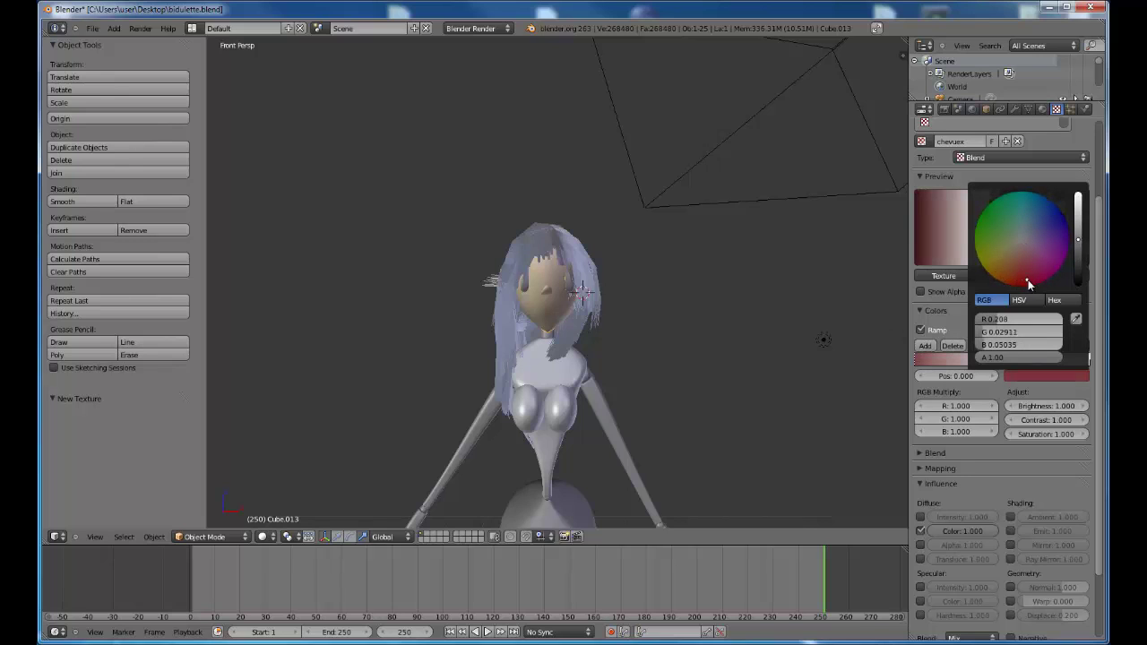
{"action": "left_click_drag", "start_coordinate": [1028, 279], "coordinate": [1020, 285]}
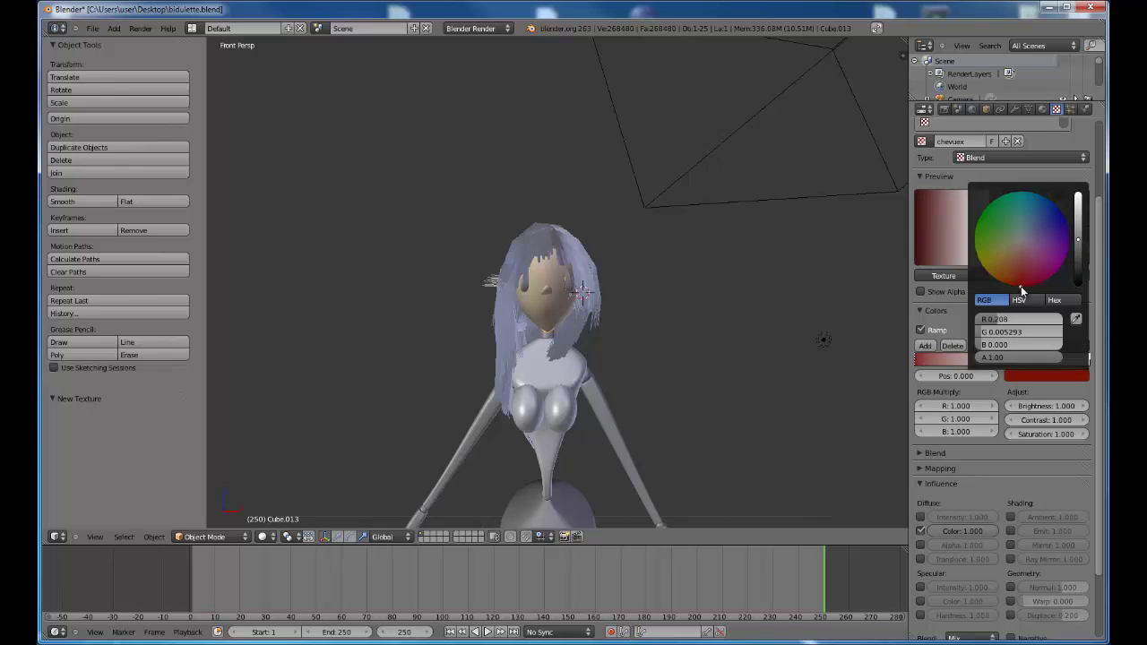
{"action": "left_click", "coordinate": [1082, 267]}
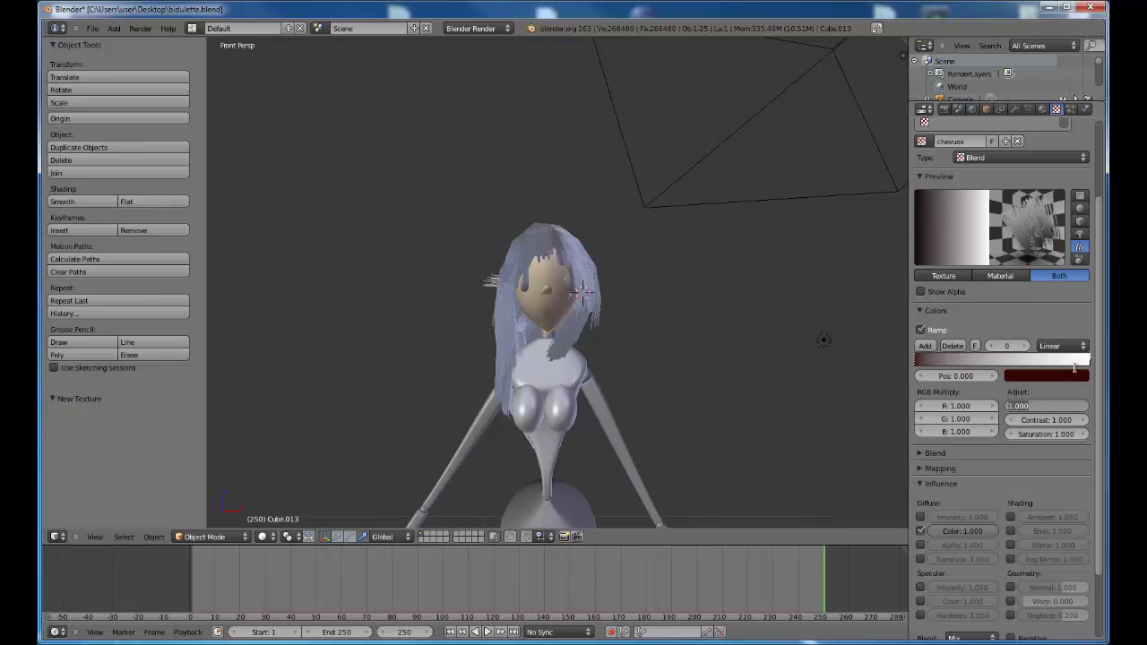
Step: Color the ramp's end stop a medium purplish pink and shift the dark red stop to position 0.196
{"action": "left_click", "coordinate": [1090, 360]}
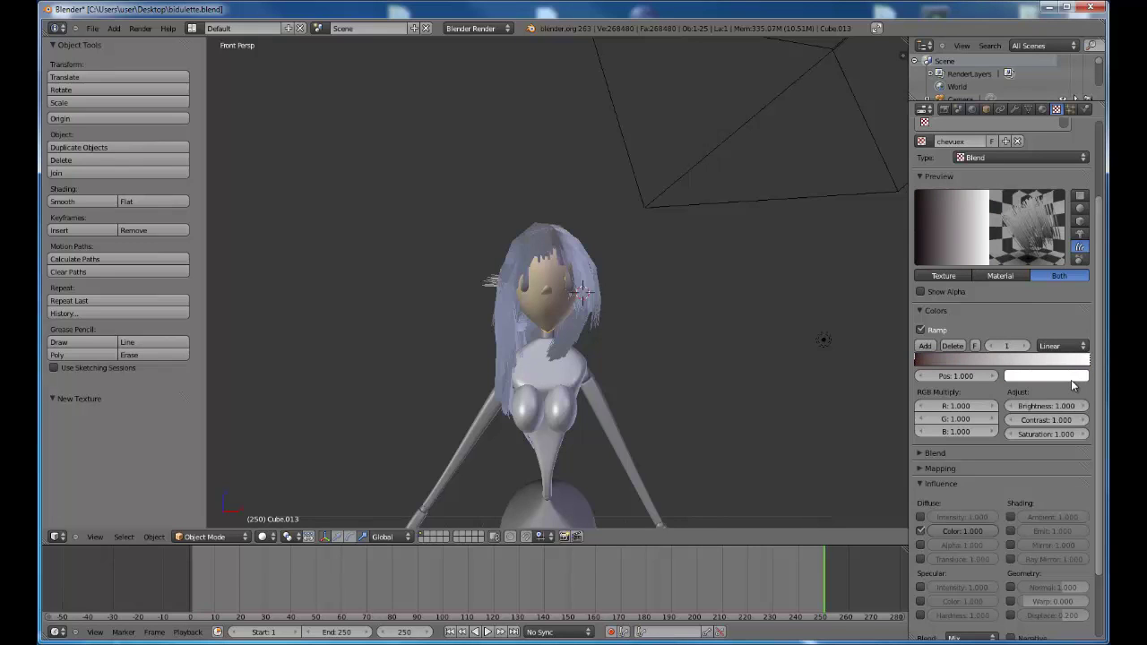
{"action": "left_click", "coordinate": [1073, 378]}
{"action": "left_click", "coordinate": [1021, 276]}
{"action": "left_click_drag", "start_coordinate": [1021, 276], "coordinate": [1023, 275]}
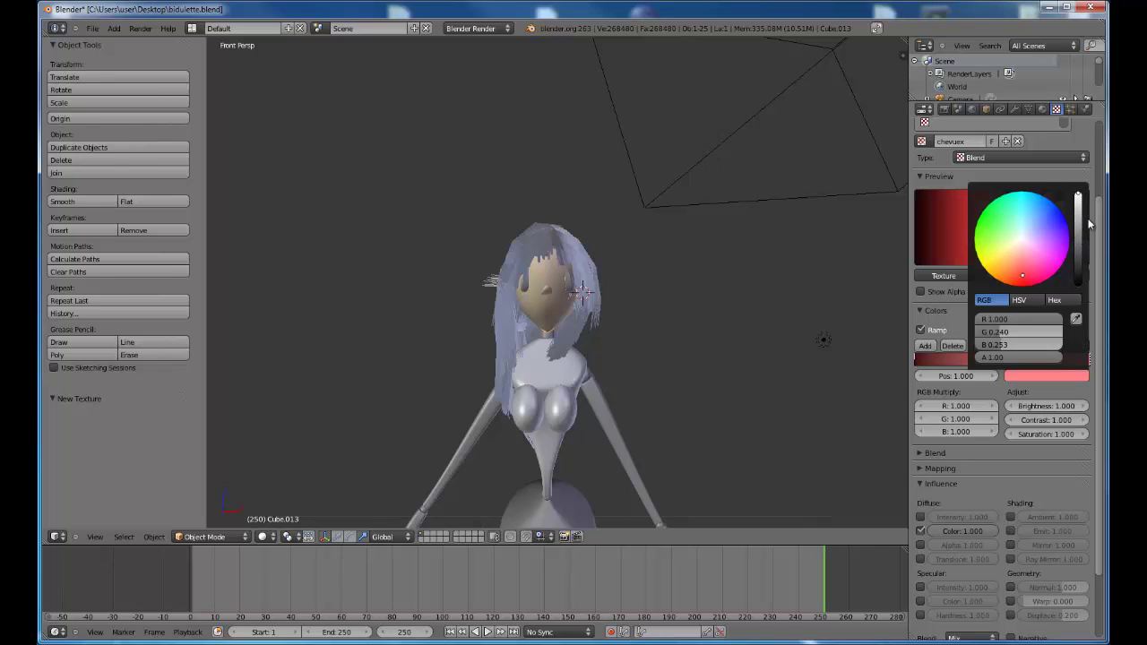
{"action": "left_click", "coordinate": [1078, 218]}
{"action": "left_click", "coordinate": [1040, 265]}
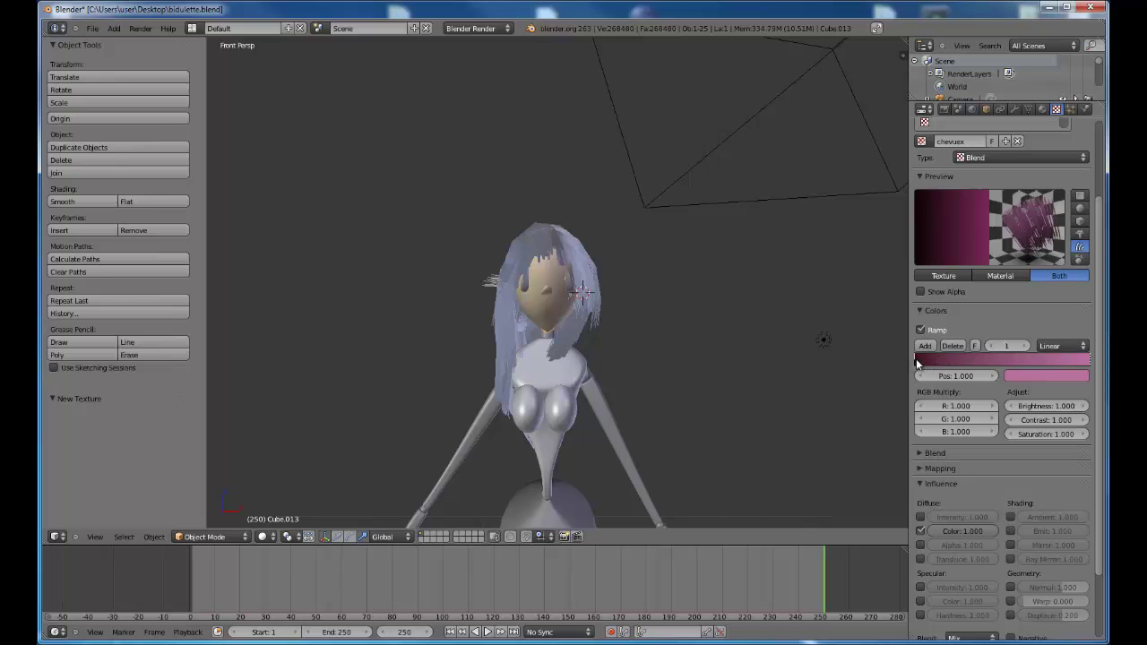
{"action": "left_click_drag", "start_coordinate": [914, 363], "coordinate": [952, 363]}
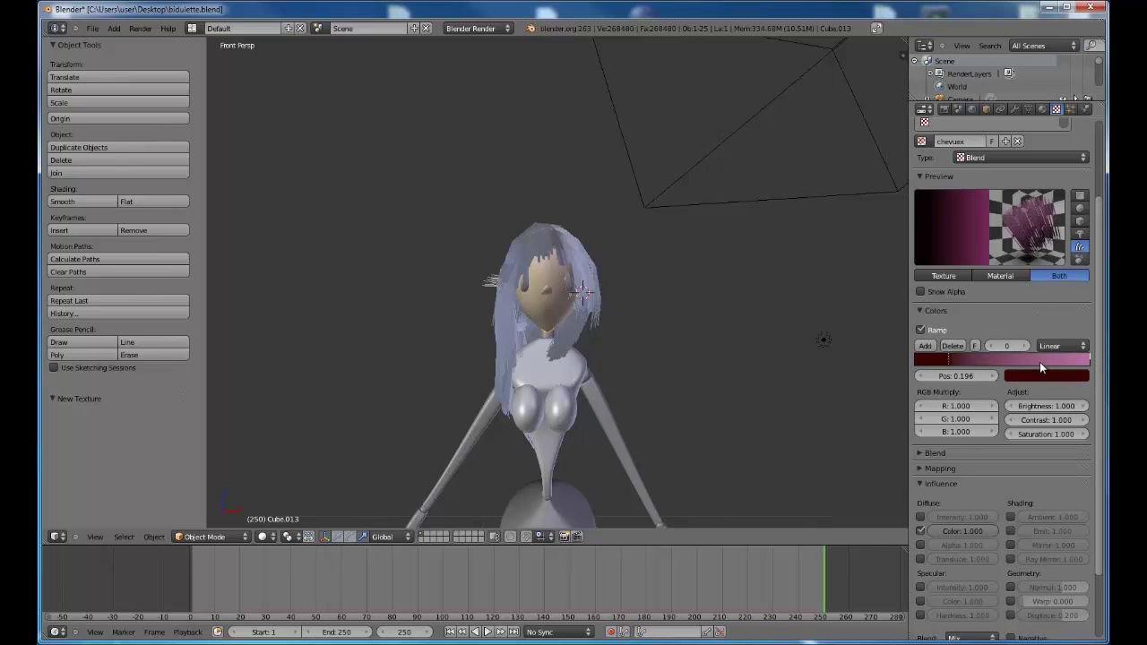
Step: Try an extra pale pink stop in the middle of the color ramp, and delete it
{"action": "left_click", "coordinate": [925, 346]}
{"action": "left_click", "coordinate": [1042, 376]}
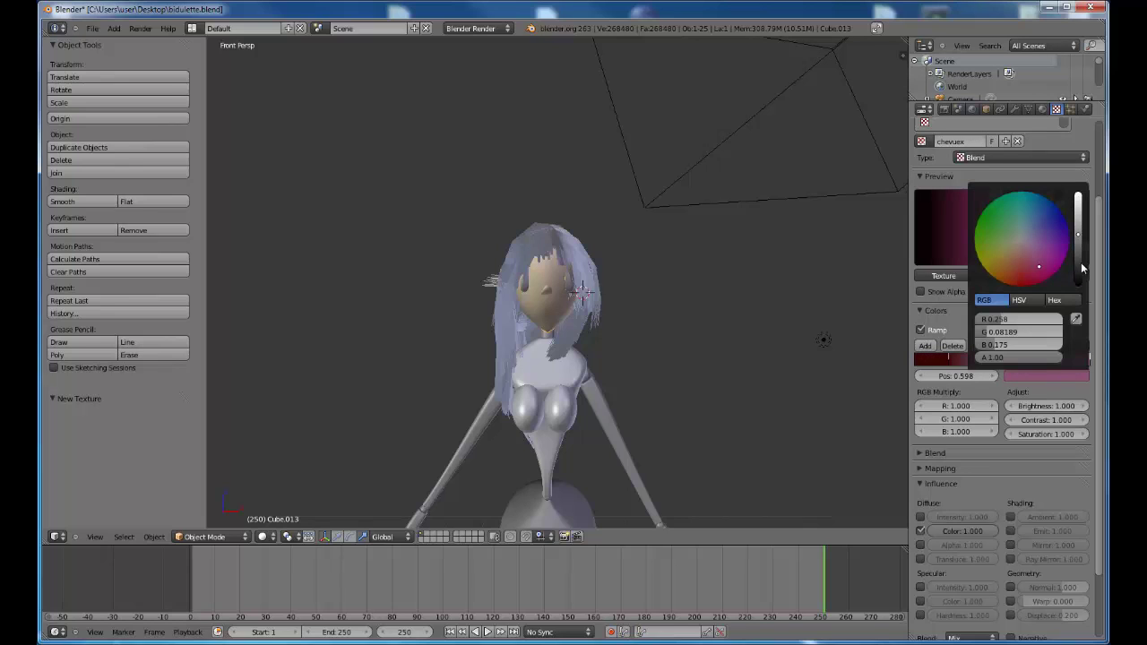
{"action": "left_click_drag", "start_coordinate": [1081, 268], "coordinate": [1080, 214]}
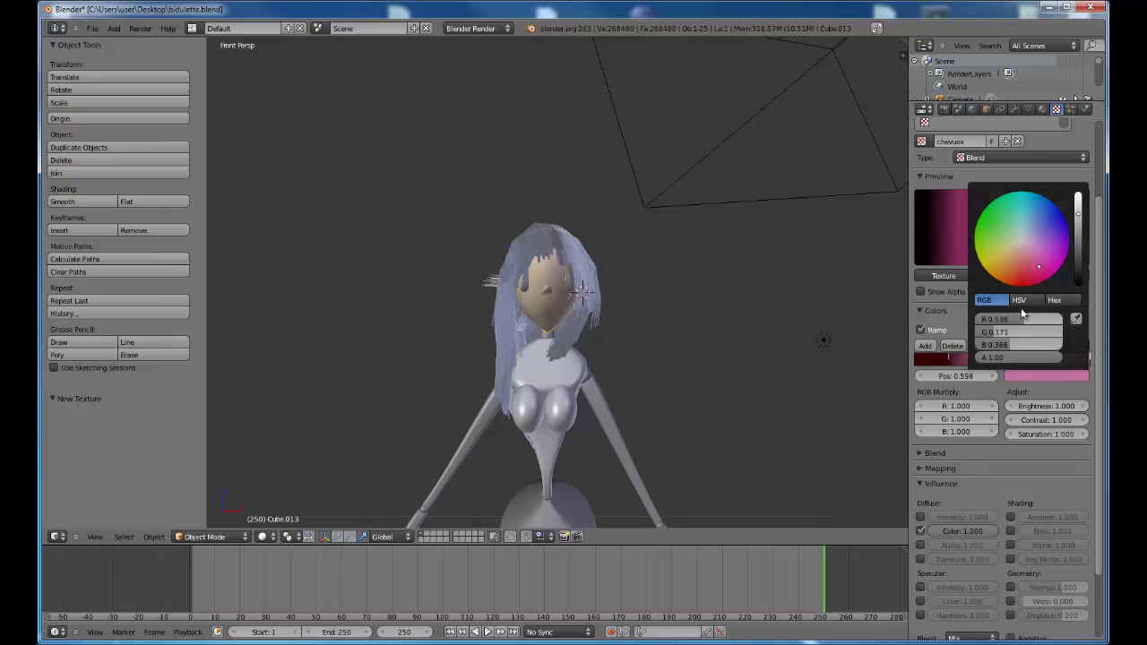
{"action": "left_click", "coordinate": [1040, 377]}
{"action": "left_click_drag", "start_coordinate": [1035, 259], "coordinate": [1023, 244]}
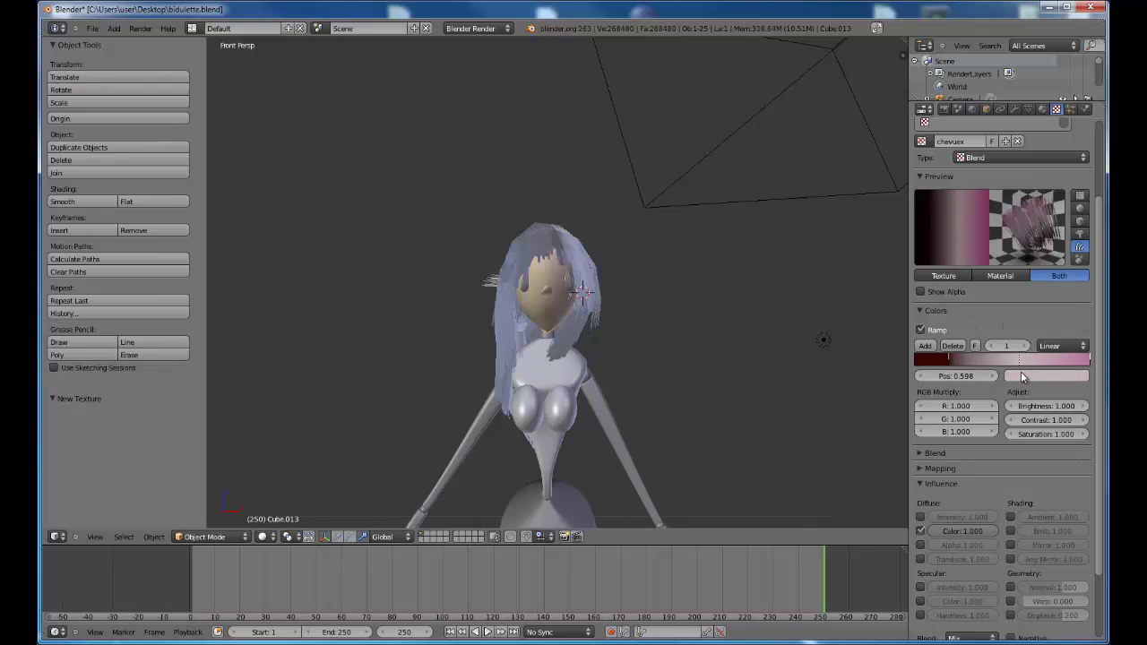
{"action": "left_click", "coordinate": [953, 347]}
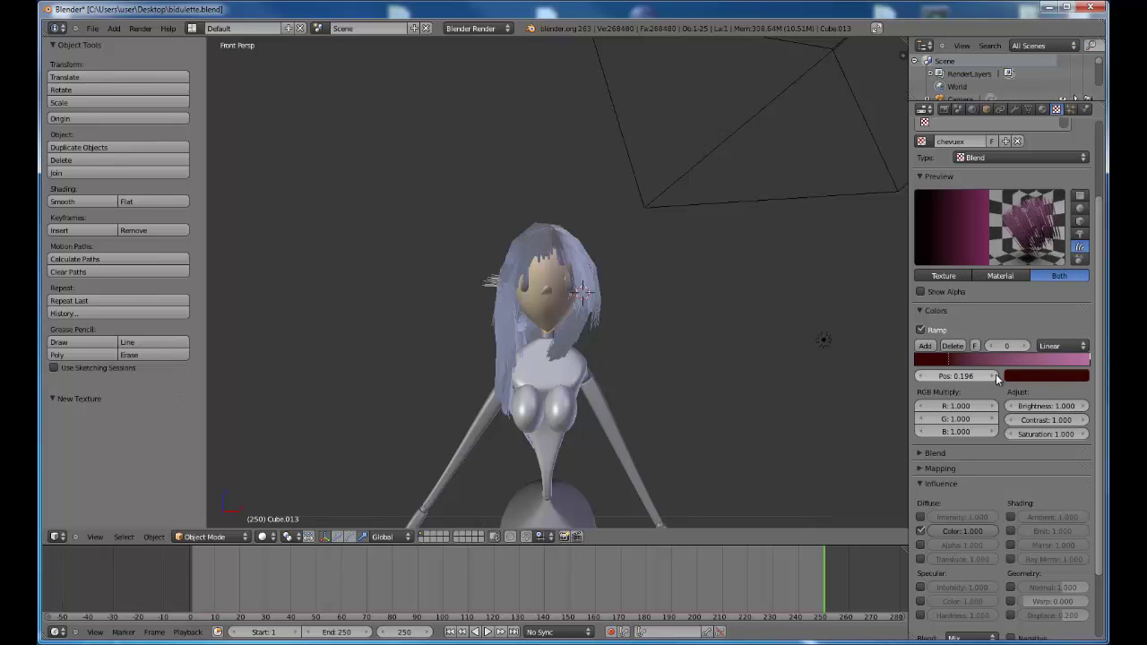
Step: Set the cheveux material's specular intensity to 0.2 and its hardness to 30
{"action": "scroll", "coordinate": [989, 388], "scroll_direction": "down", "scroll_amount": 3}
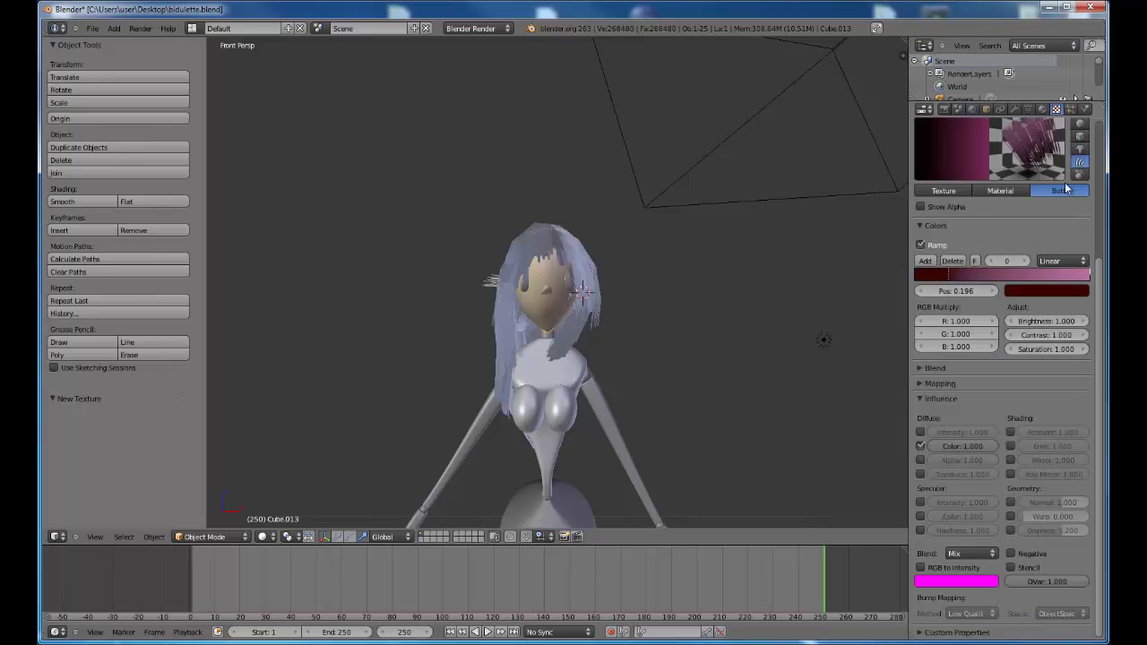
{"action": "left_click", "coordinate": [1041, 109]}
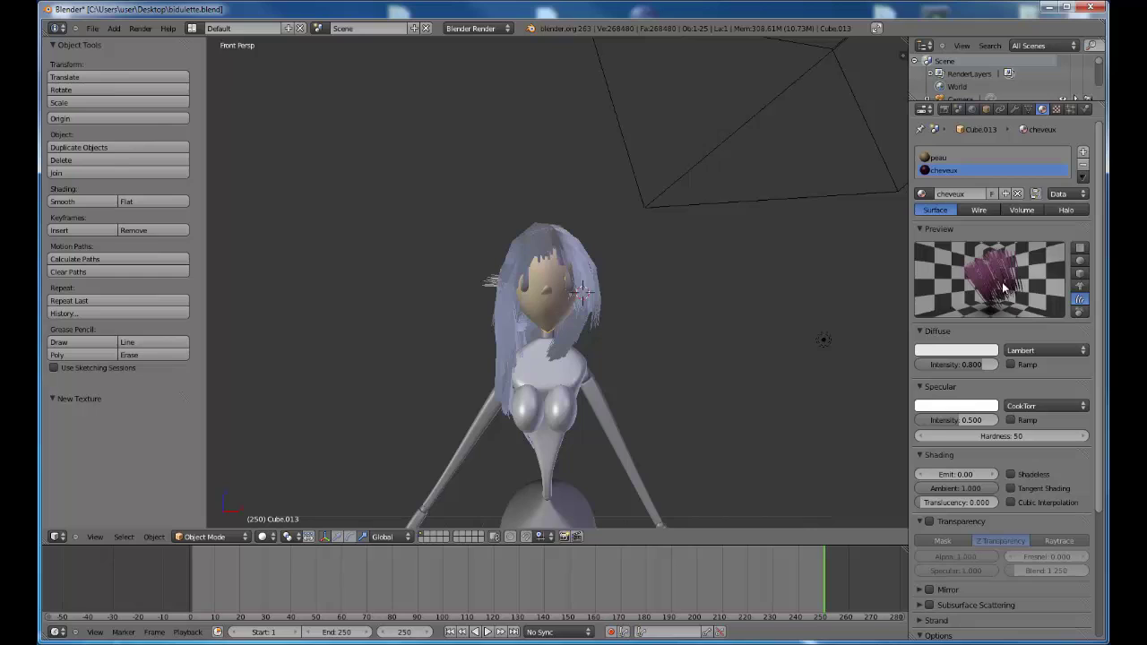
{"action": "left_click", "coordinate": [936, 419]}
{"action": "key", "text": "Return"}
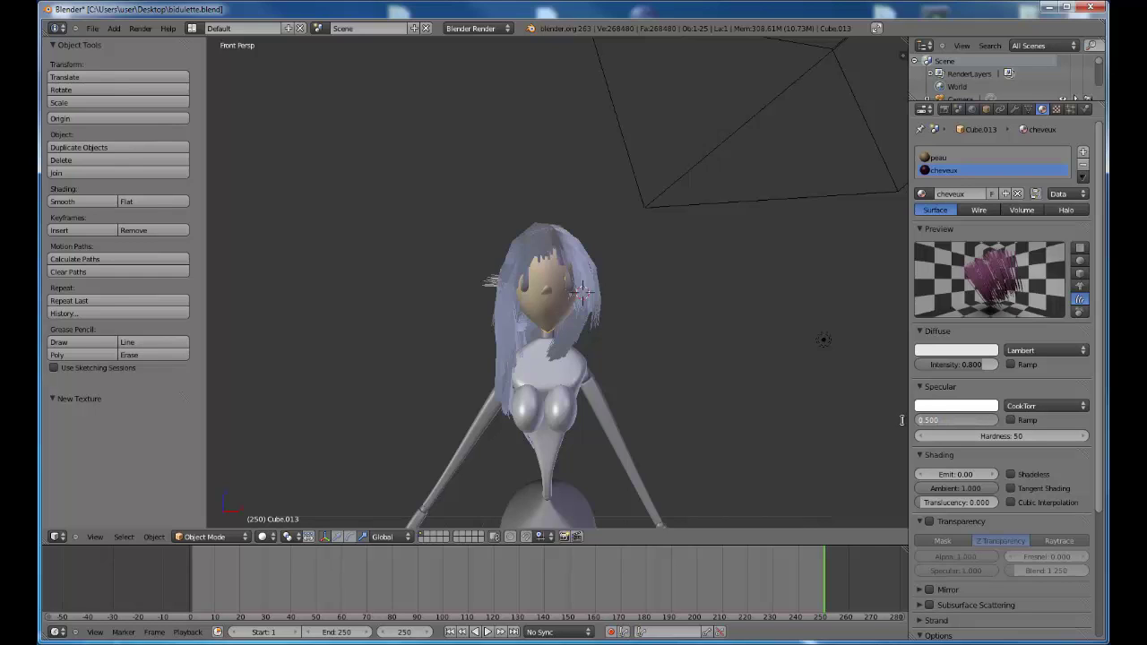
{"action": "type", "text": "02"}
{"action": "key", "text": "Return"}
{"action": "left_click", "coordinate": [982, 439]}
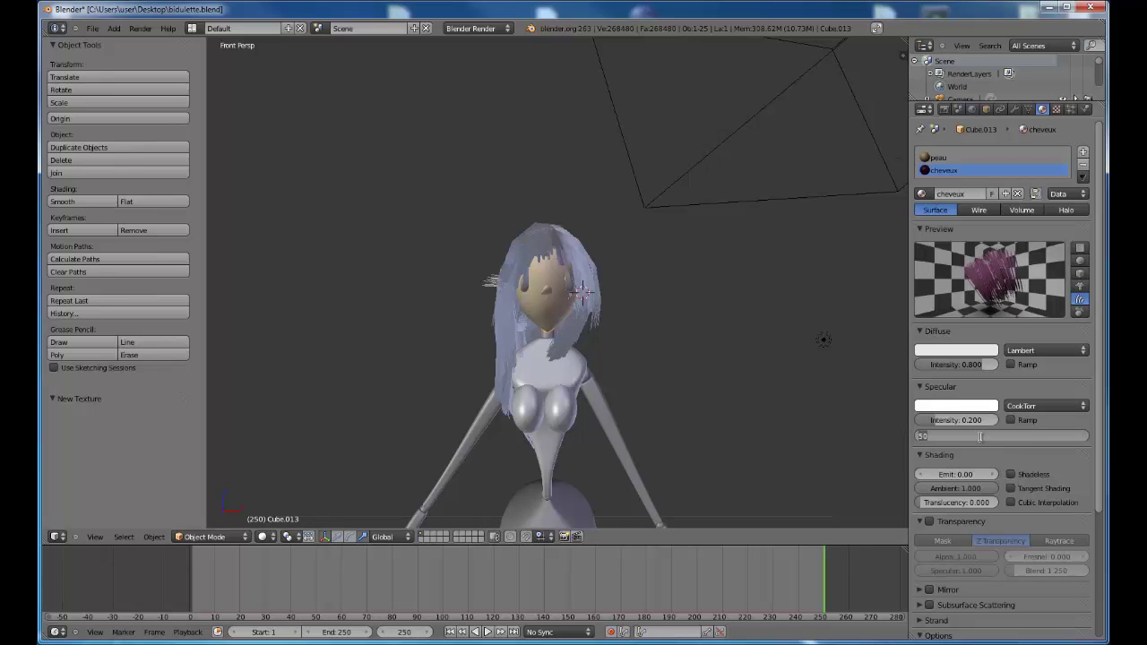
{"action": "type", "text": "30"}
{"action": "key", "text": "Return"}
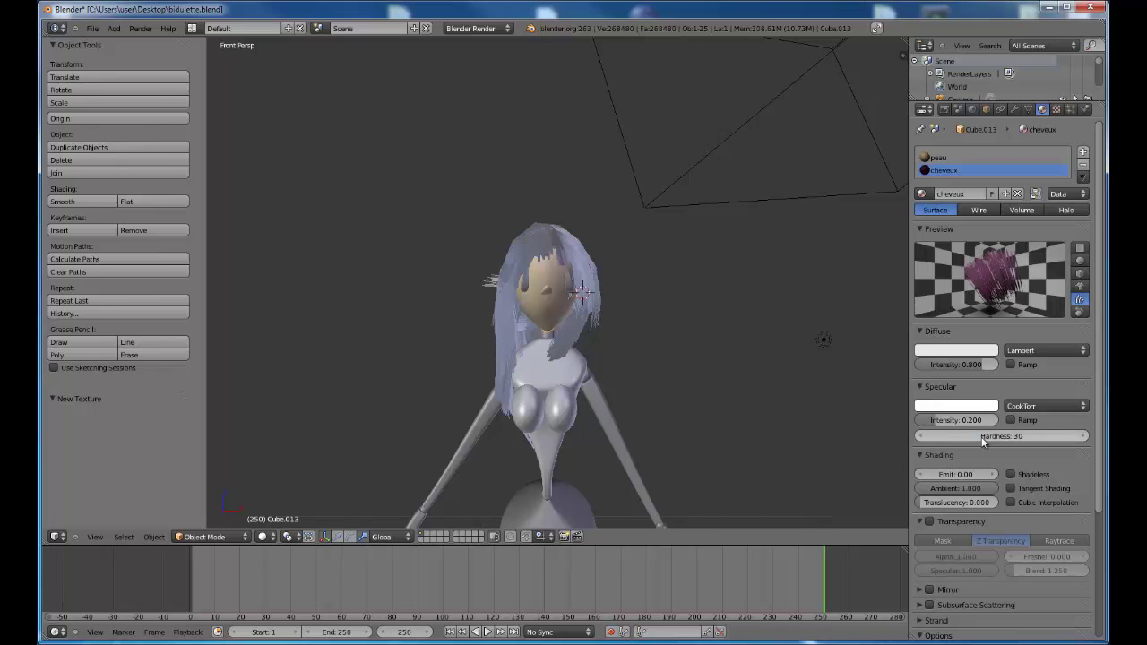
Step: Raise the cheveux material's diffuse intensity to 0.995 and render the scene
{"action": "left_click_drag", "start_coordinate": [984, 365], "coordinate": [998, 367]}
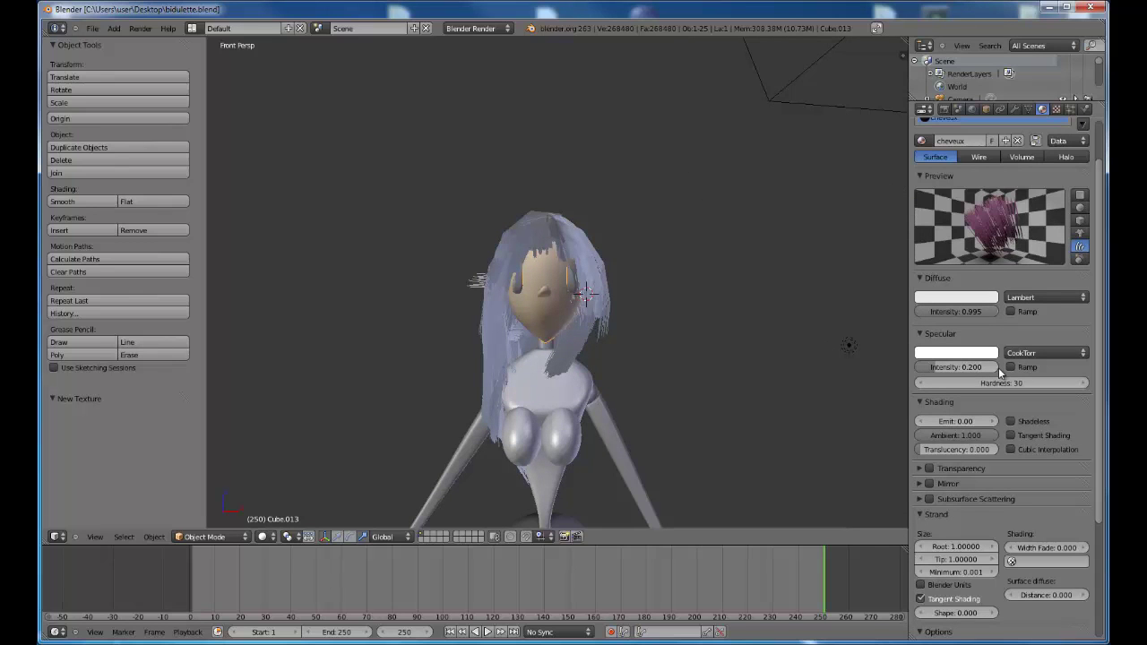
{"action": "key", "text": "F12"}
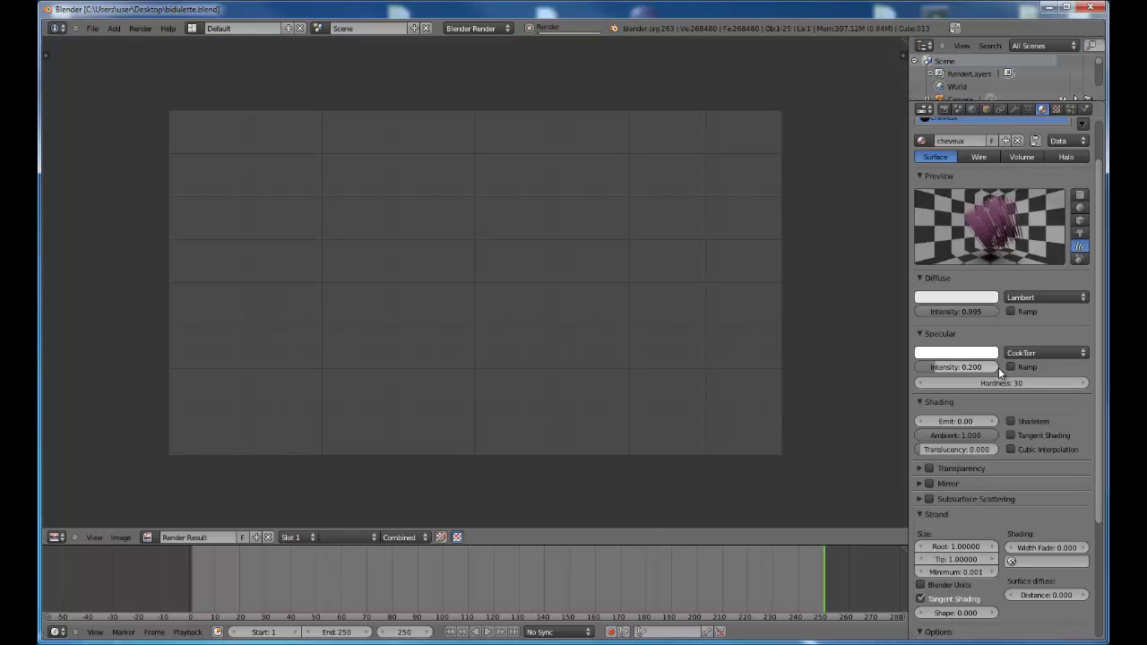